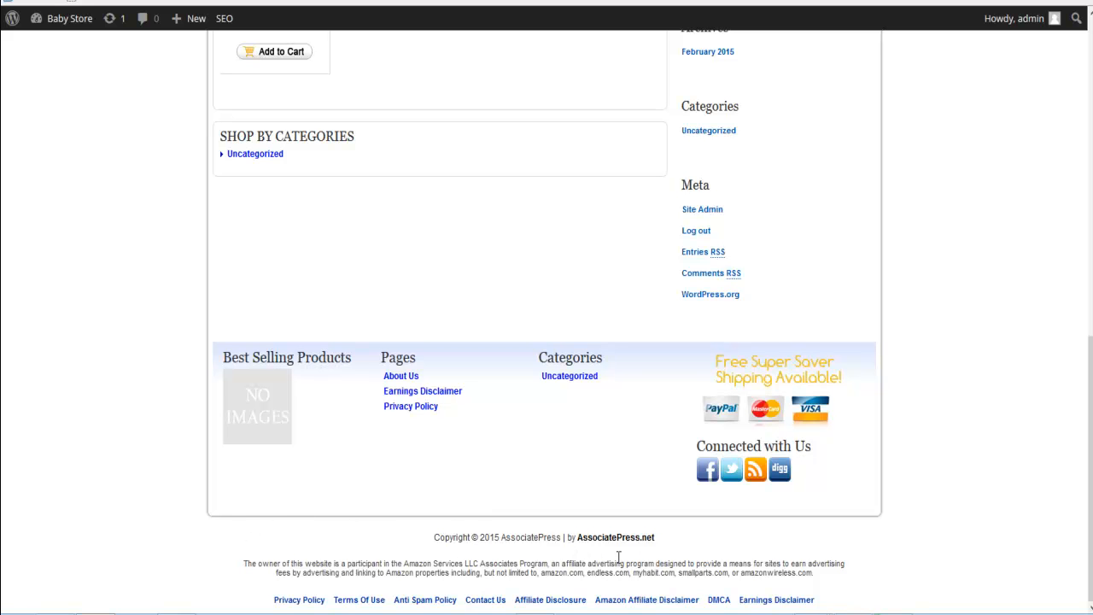
- Open the page for adding new plugins in the Baby Store WordPress admin and search for "category import"
{"action": "scroll", "coordinate": [994, 292], "scroll_direction": "up", "scroll_amount": 15}
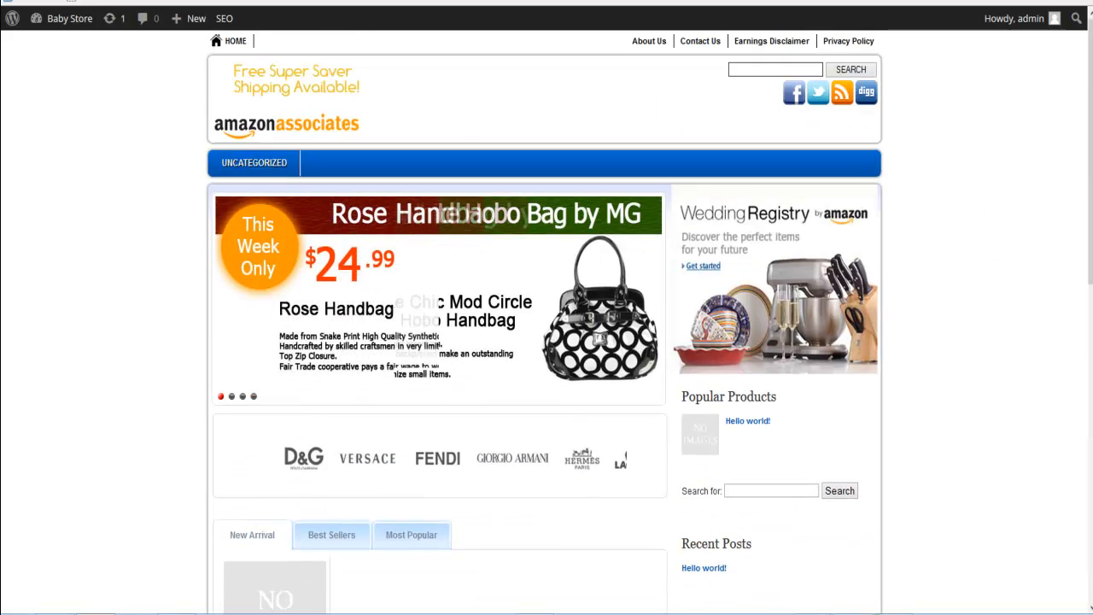
{"action": "left_click", "coordinate": [603, 2]}
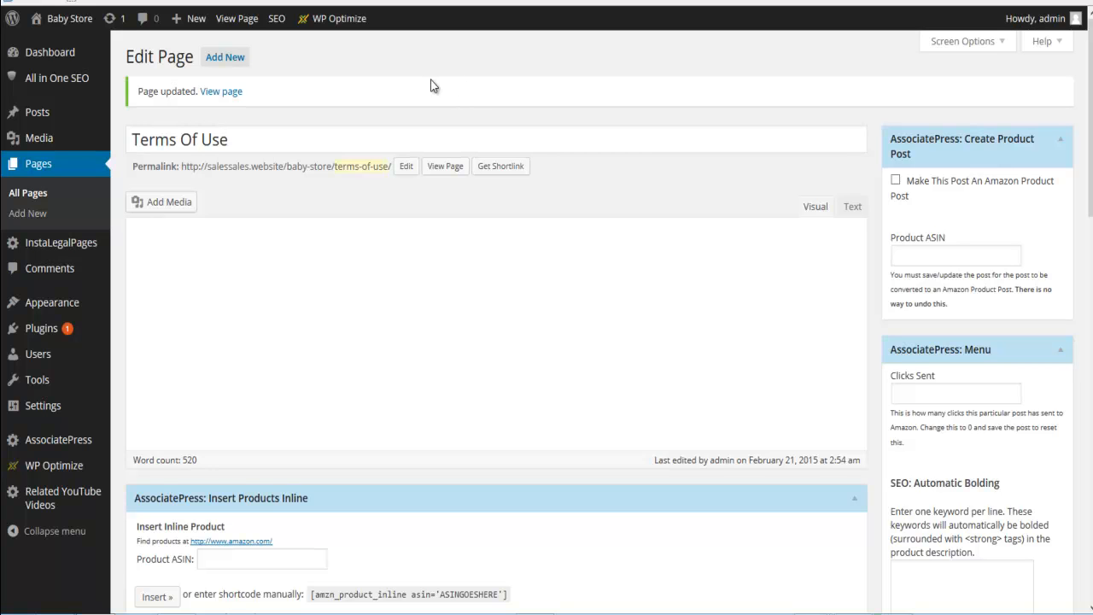
{"action": "mouse_move", "coordinate": [68, 332]}
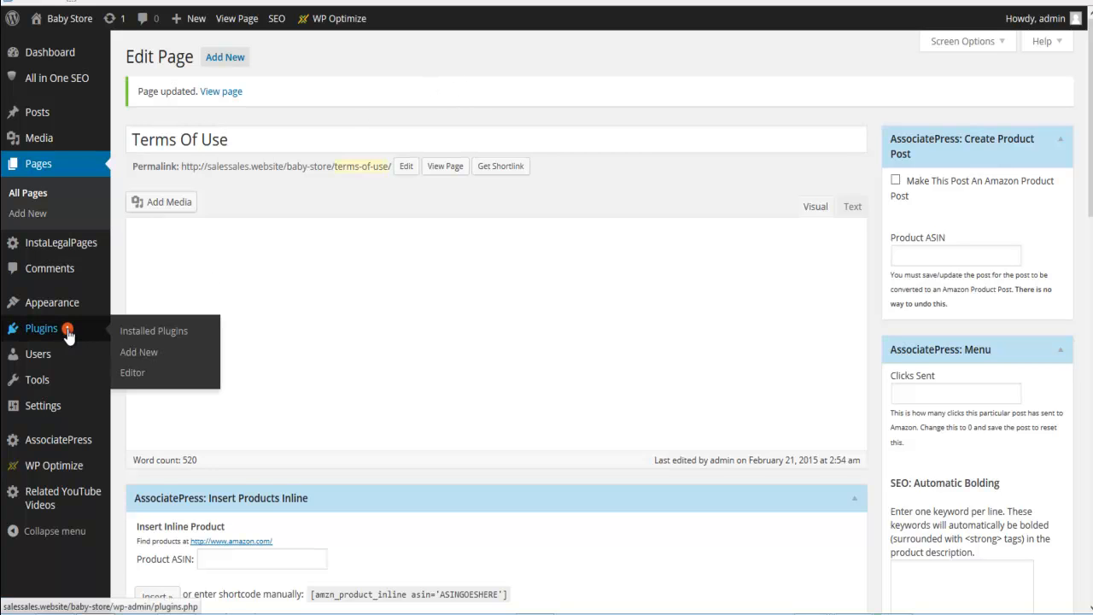
{"action": "left_click", "coordinate": [143, 354]}
{"action": "type", "text": "categ"}
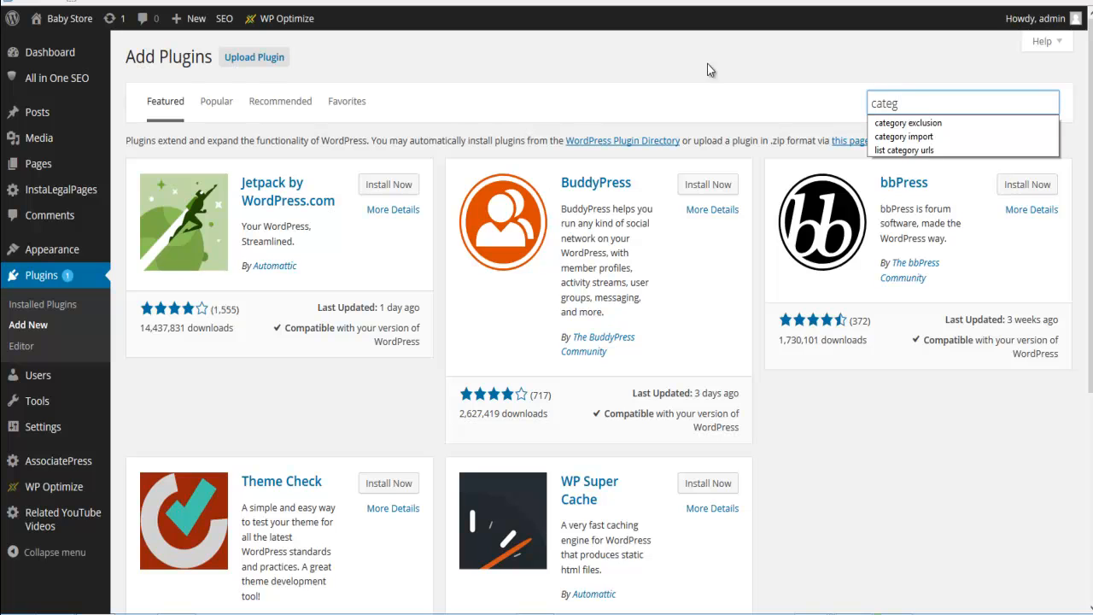
{"action": "left_click", "coordinate": [878, 139]}
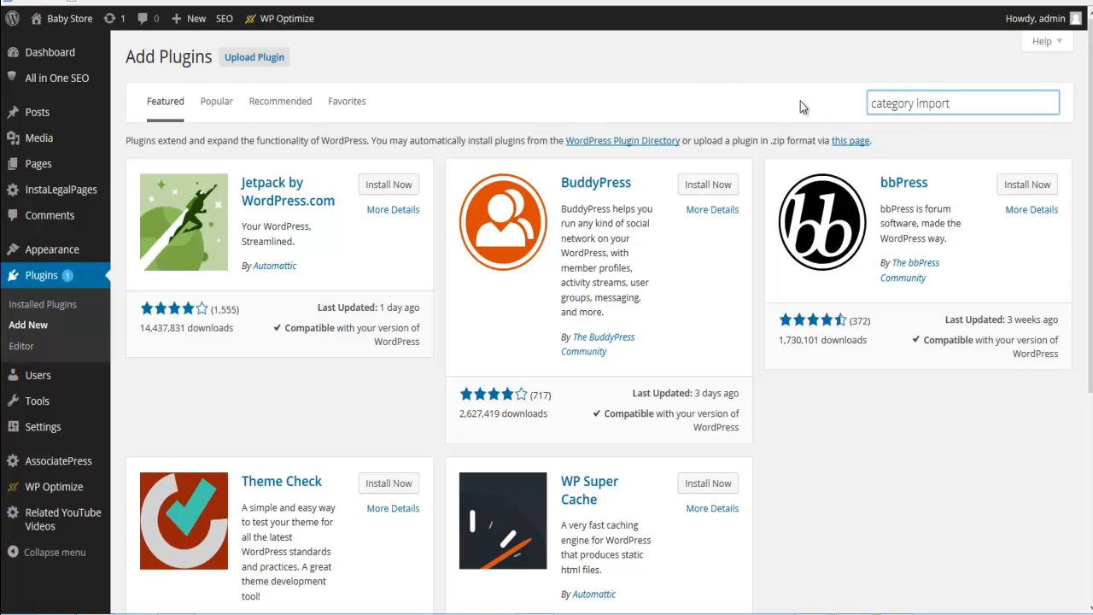
{"action": "key", "text": "Return"}
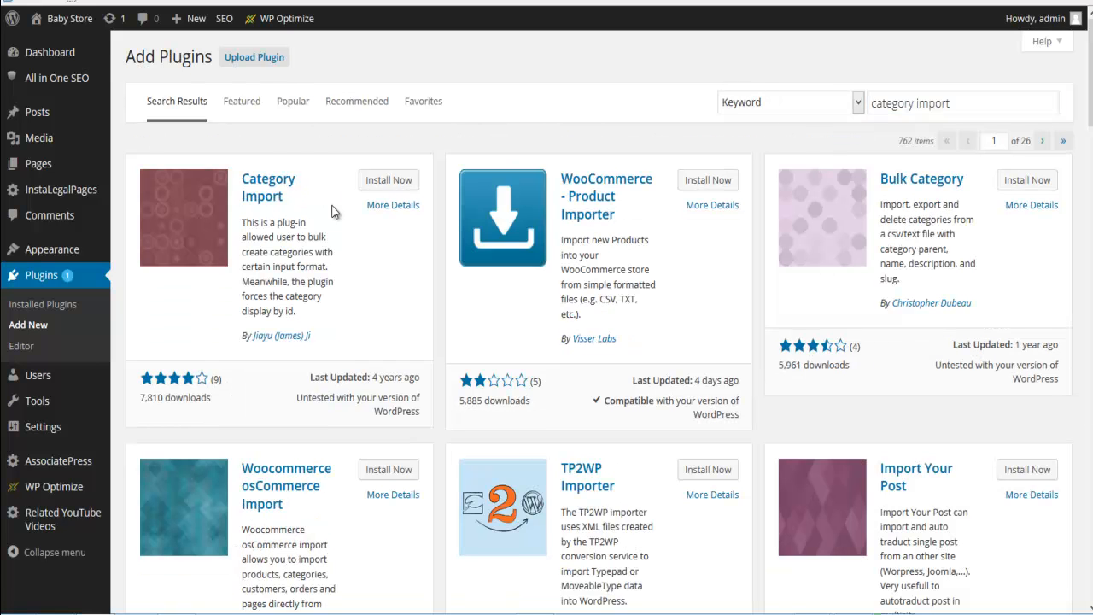
- Install and activate the Category Import plugin
{"action": "left_click", "coordinate": [397, 181]}
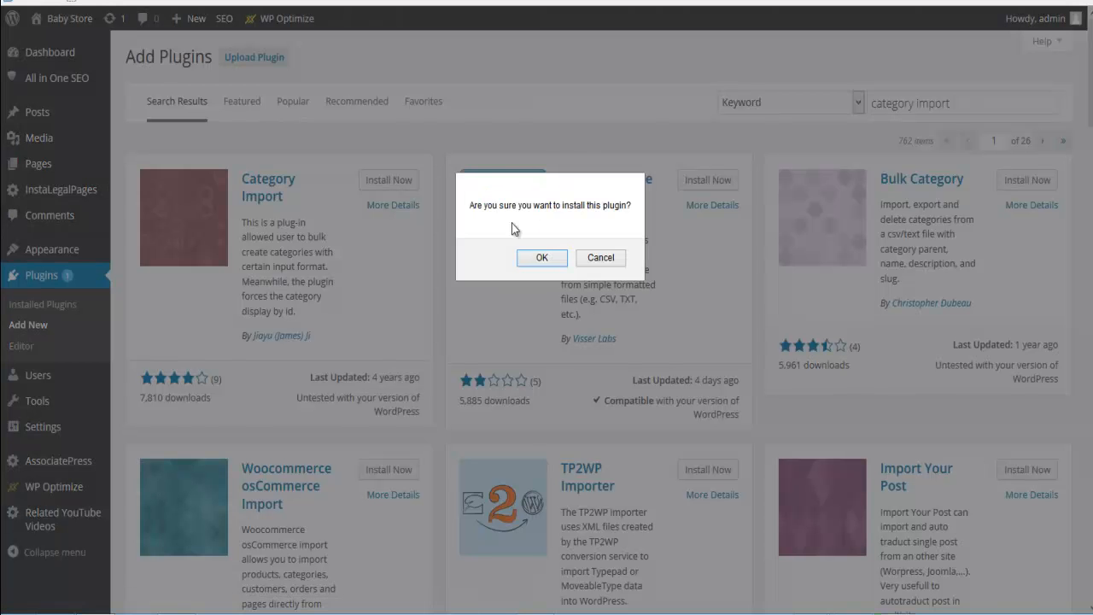
{"action": "left_click", "coordinate": [523, 258]}
{"action": "left_click", "coordinate": [162, 188]}
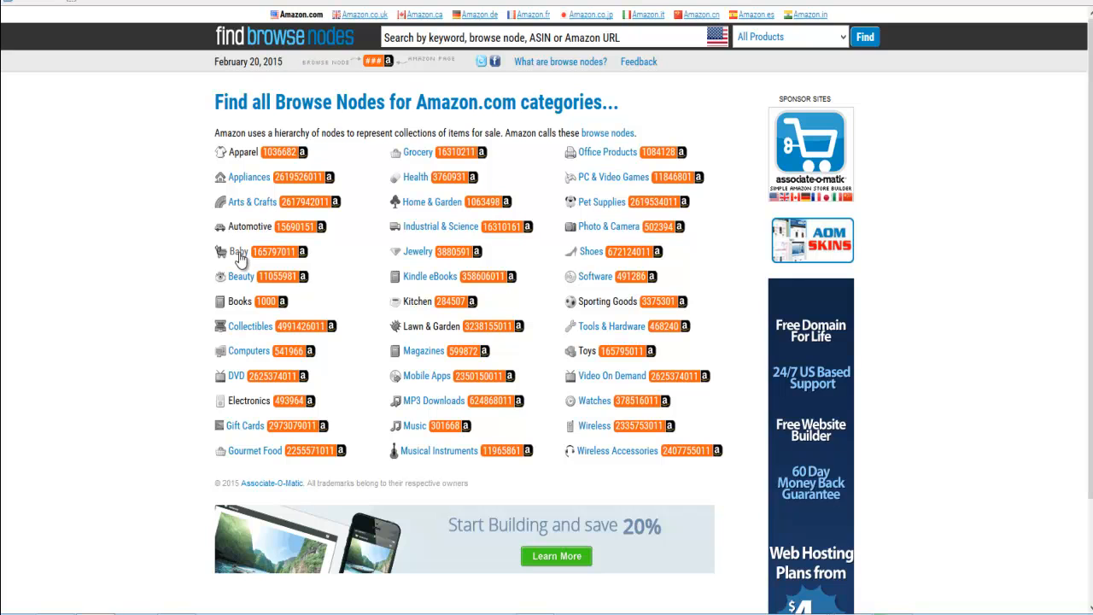
- On the Find Browse Nodes site, open the Baby category and copy its full list of subcategories
{"action": "left_click", "coordinate": [238, 253]}
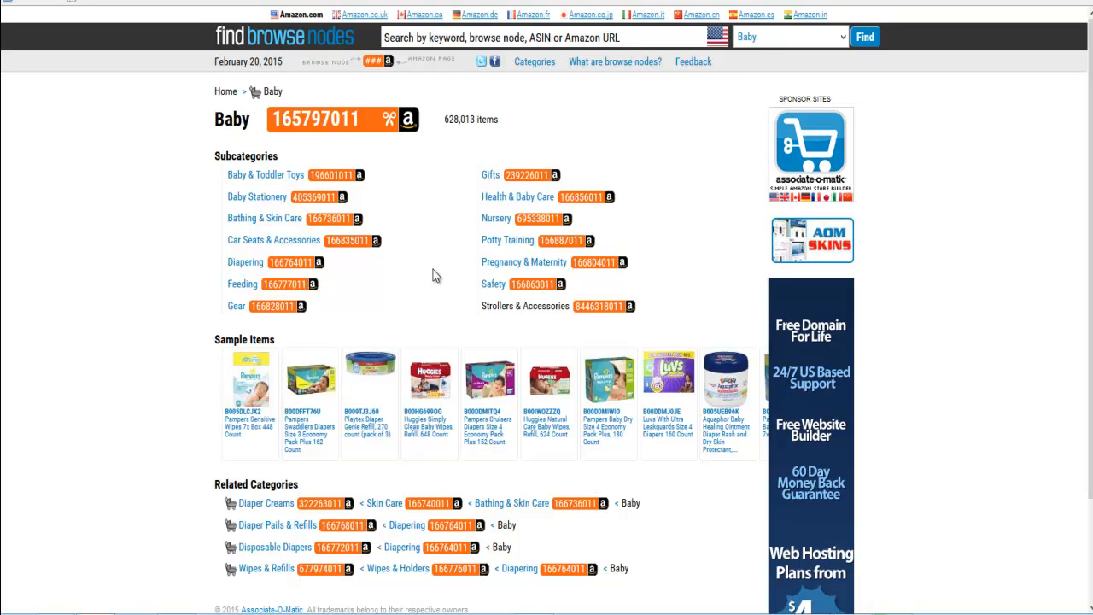
{"action": "left_click_drag", "start_coordinate": [220, 177], "coordinate": [610, 321]}
{"action": "key", "text": "ctrl+c"}
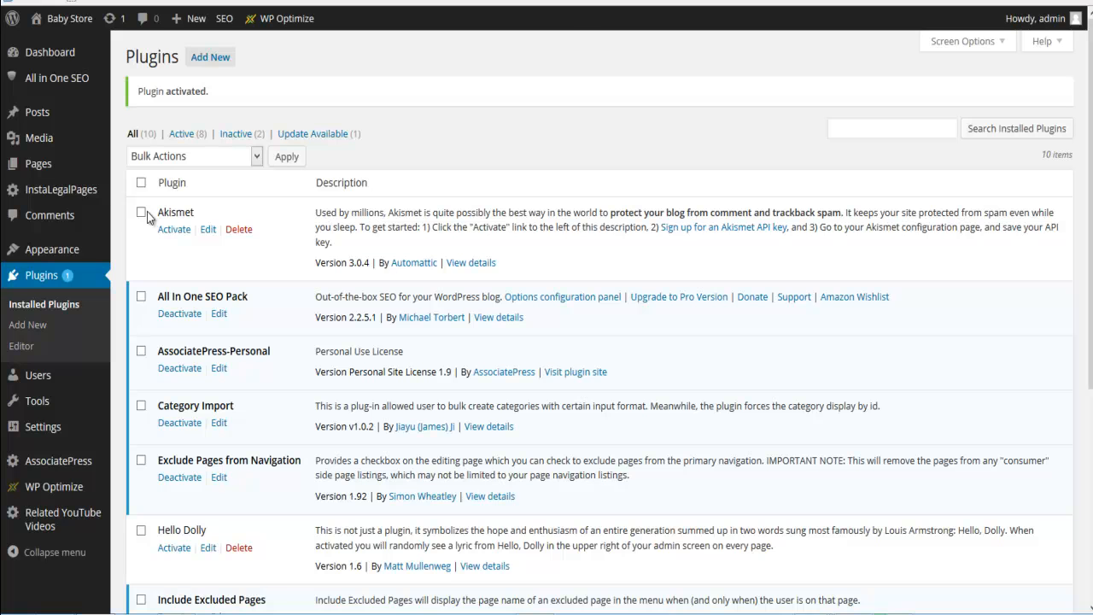
- Switch to WordPress, open the Category Import page under Posts and paste the copied Baby subcategories into the category list
{"action": "mouse_move", "coordinate": [47, 117]}
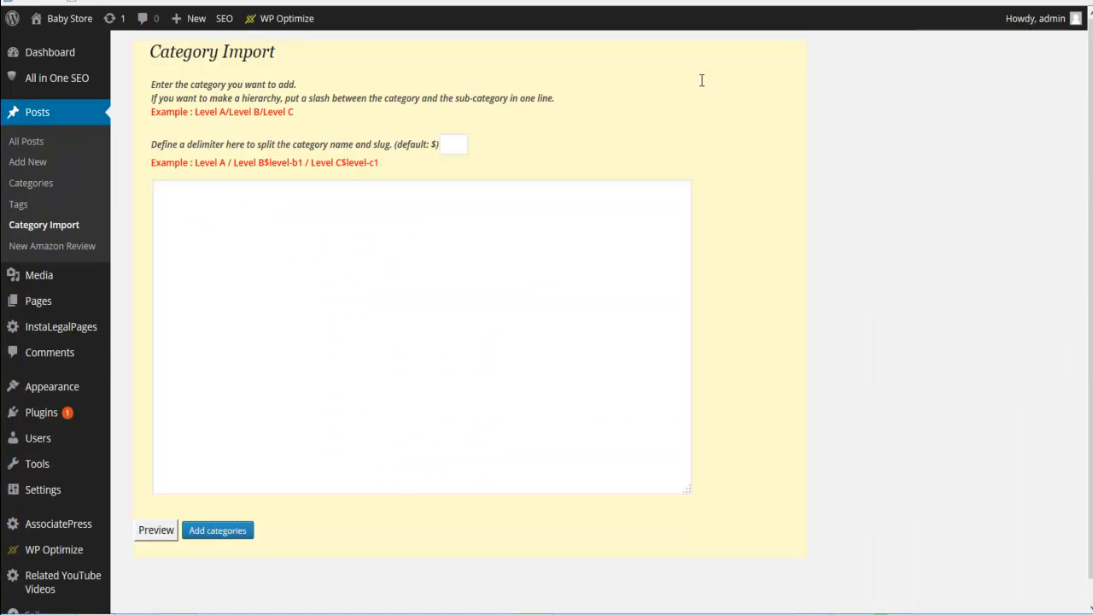
{"action": "left_click", "coordinate": [214, 208]}
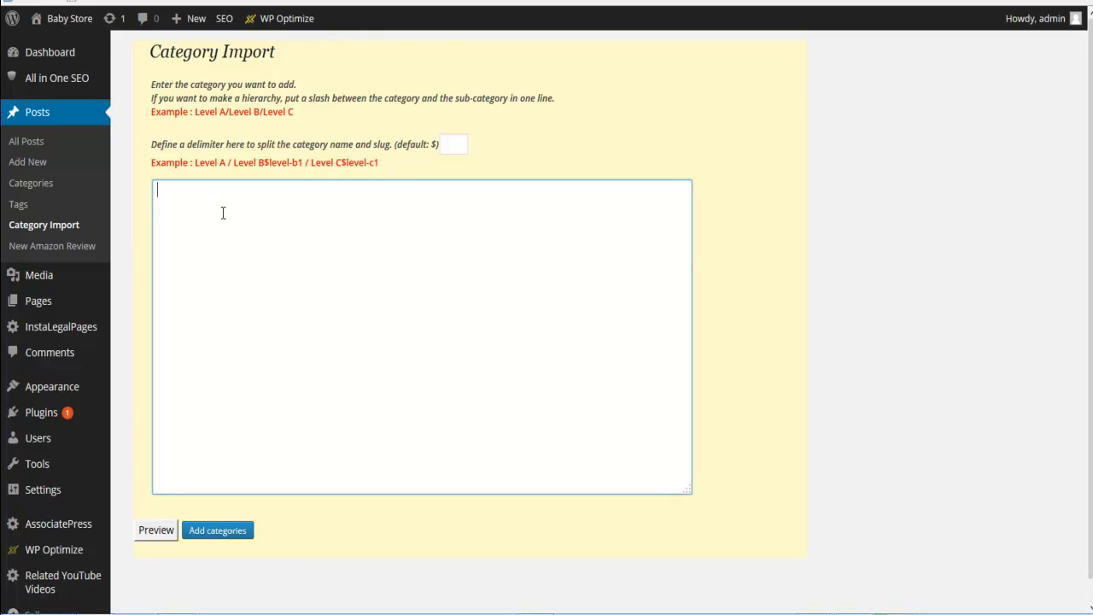
{"action": "key", "text": "ctrl+v"}
{"action": "scroll", "coordinate": [334, 287], "scroll_direction": "up", "scroll_amount": 2}
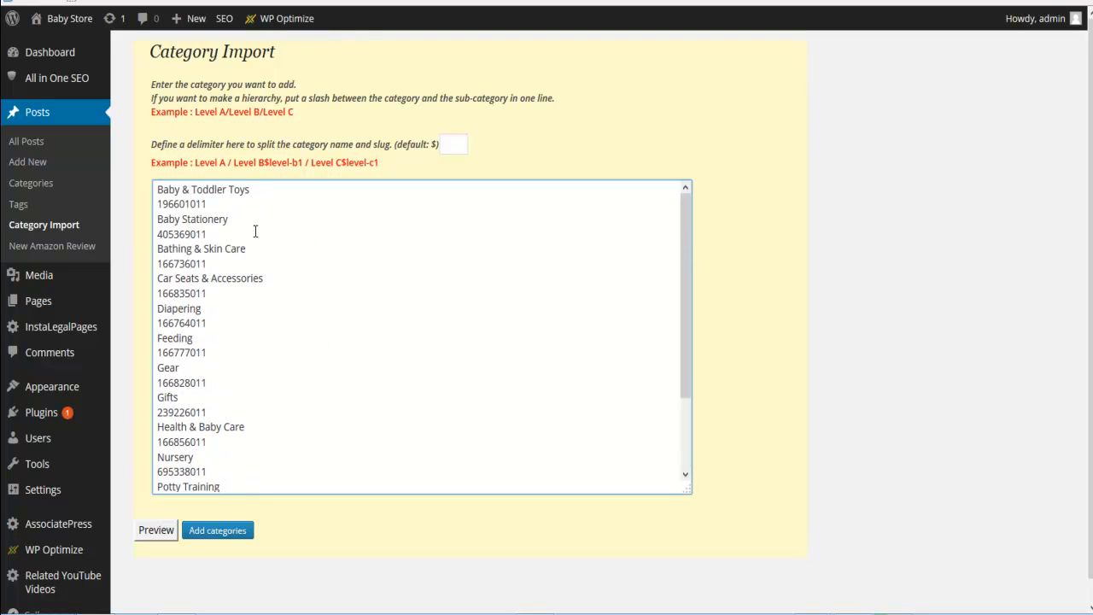
- Delete the browse node numbers and empty lines from the pasted list, keeping only the category names
{"action": "double_click", "coordinate": [205, 204]}
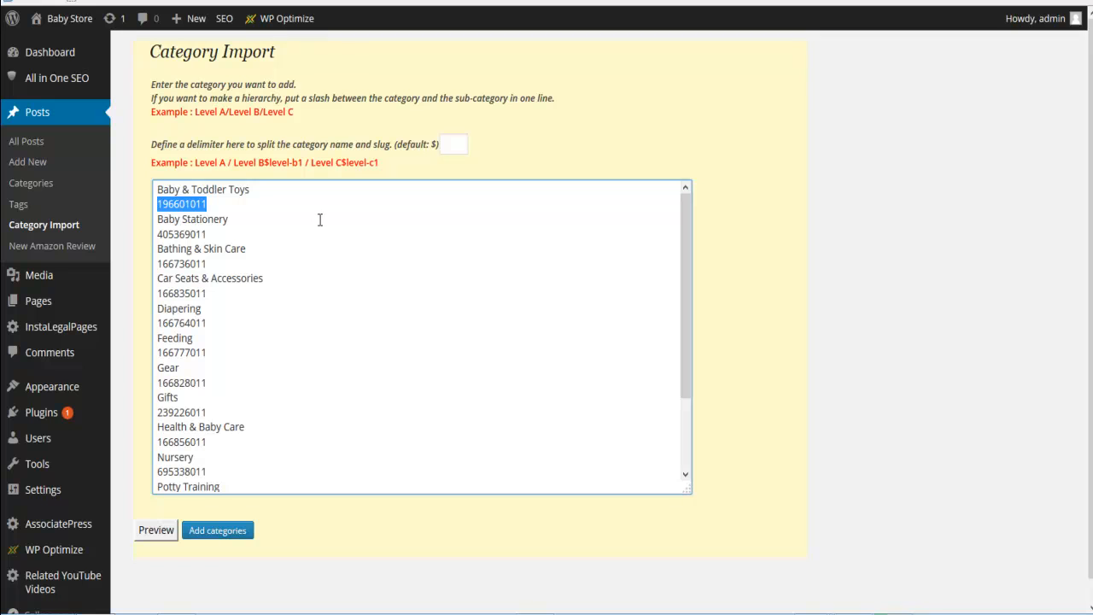
{"action": "key", "text": "Delete"}
{"action": "double_click", "coordinate": [209, 234]}
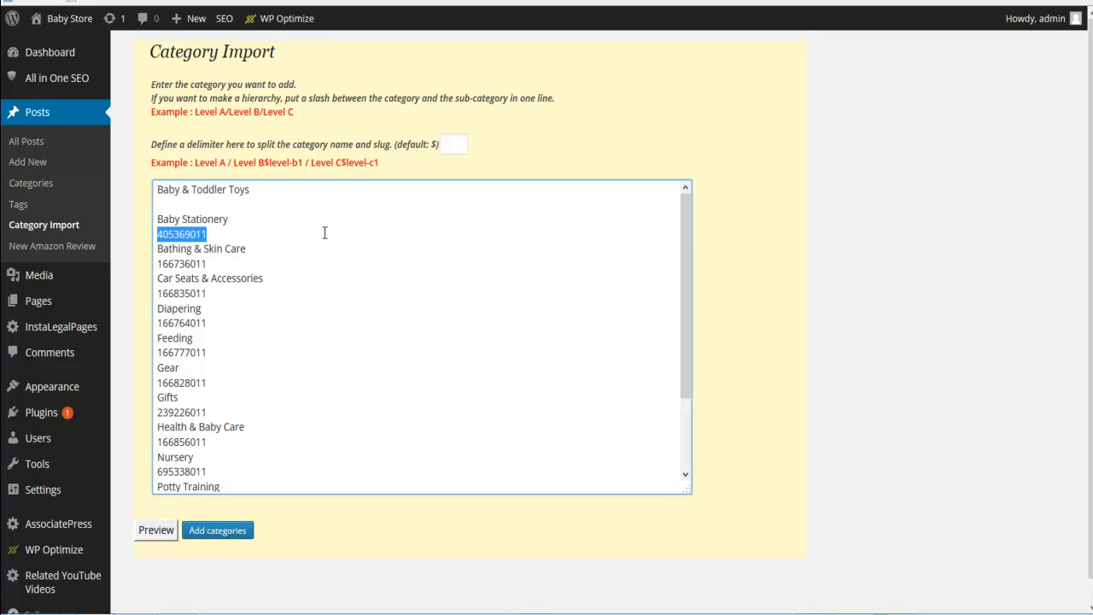
{"action": "key", "text": "Delete"}
{"action": "double_click", "coordinate": [209, 264]}
{"action": "key", "text": "Delete"}
{"action": "left_click_drag", "start_coordinate": [215, 293], "coordinate": [158, 293]}
{"action": "key", "text": "Delete"}
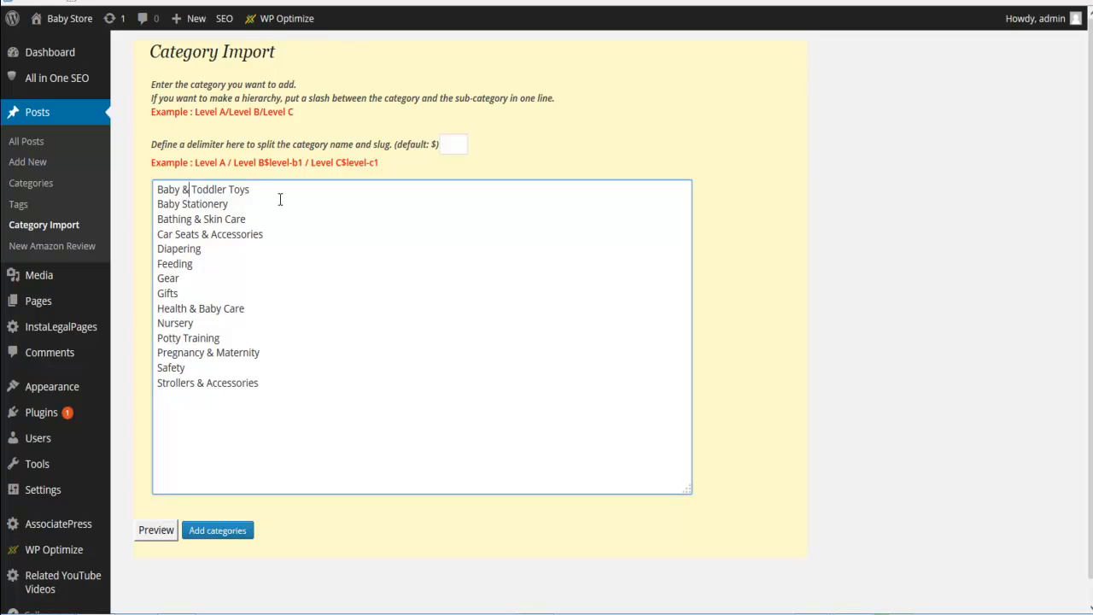
- Replace "&" with "and" in the Baby and Toddler Toys, Bathing and Skin Care, and Health and Baby Care names
{"action": "key", "text": "BackSpace"}
{"action": "type", "text": "and"}
{"action": "left_click", "coordinate": [213, 219]}
{"action": "key", "text": "BackSpace"}
{"action": "type", "text": "and"}
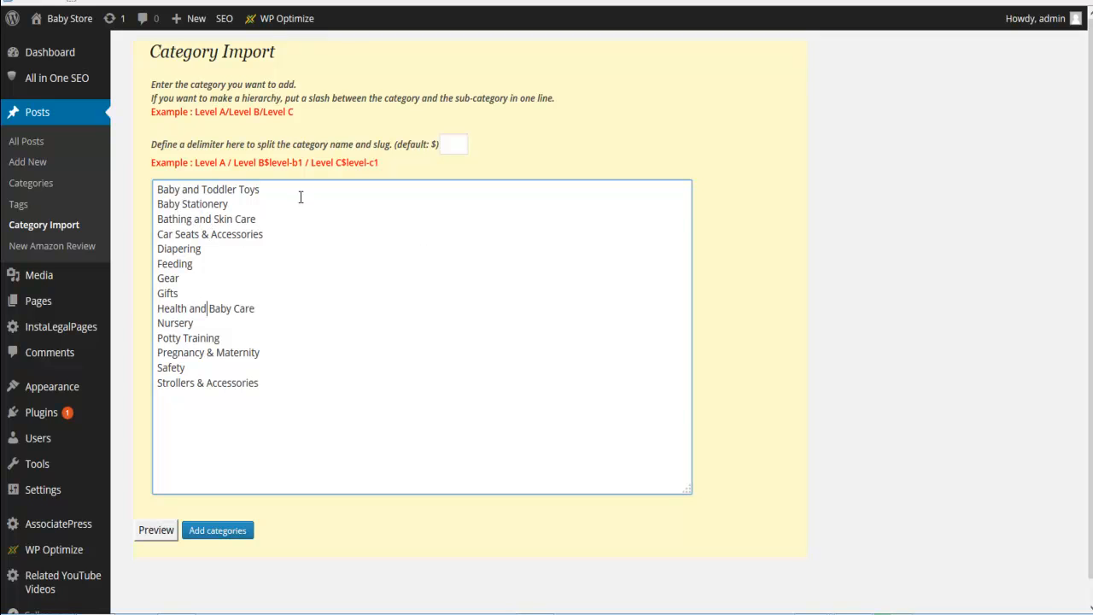
- Replace "&" with "and" in the Car Seats, Pregnancy and Strollers category names, and check the list in the import preview
{"action": "left_click", "coordinate": [209, 235]}
{"action": "key", "text": "BackSpace"}
{"action": "type", "text": "and"}
{"action": "left_click", "coordinate": [214, 354]}
{"action": "key", "text": "BackSpace"}
{"action": "type", "text": "and"}
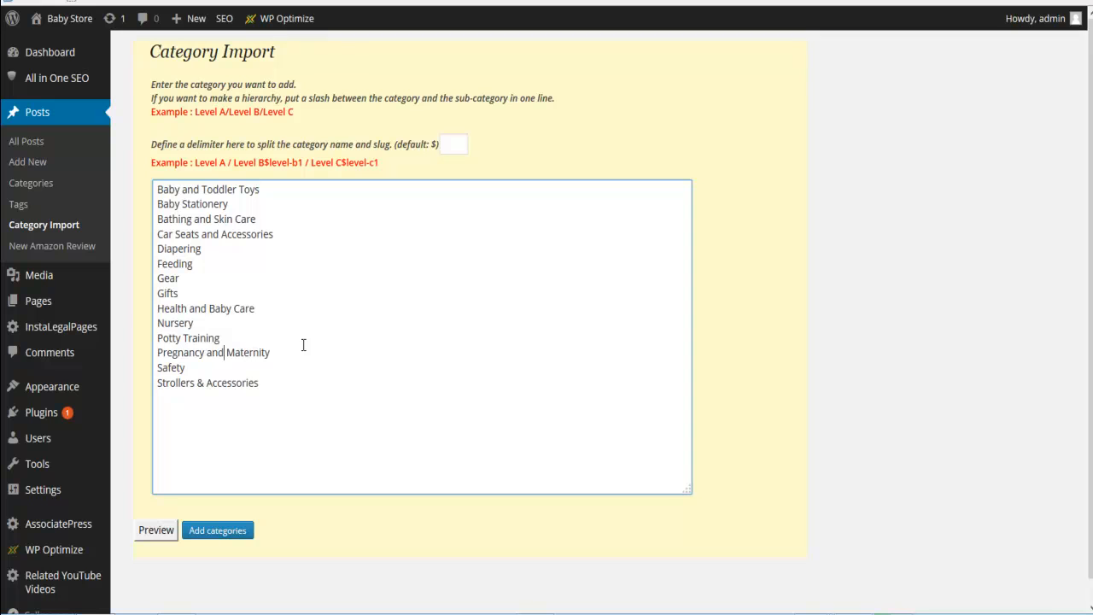
{"action": "left_click", "coordinate": [205, 383]}
{"action": "key", "text": "BackSpace"}
{"action": "type", "text": "and"}
{"action": "left_click", "coordinate": [156, 530]}
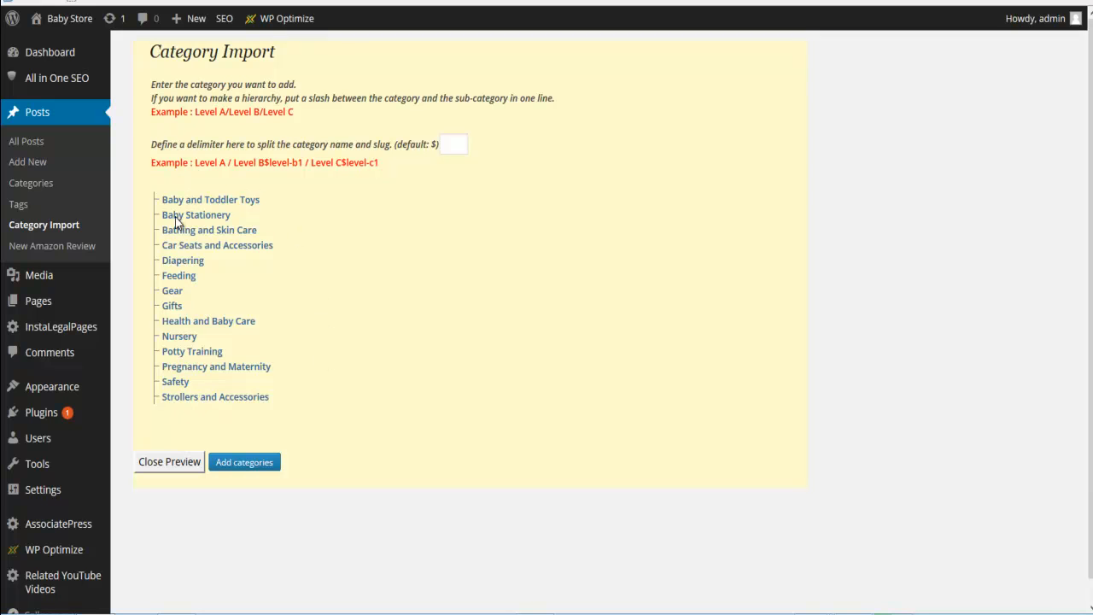
{"action": "left_click", "coordinate": [193, 462]}
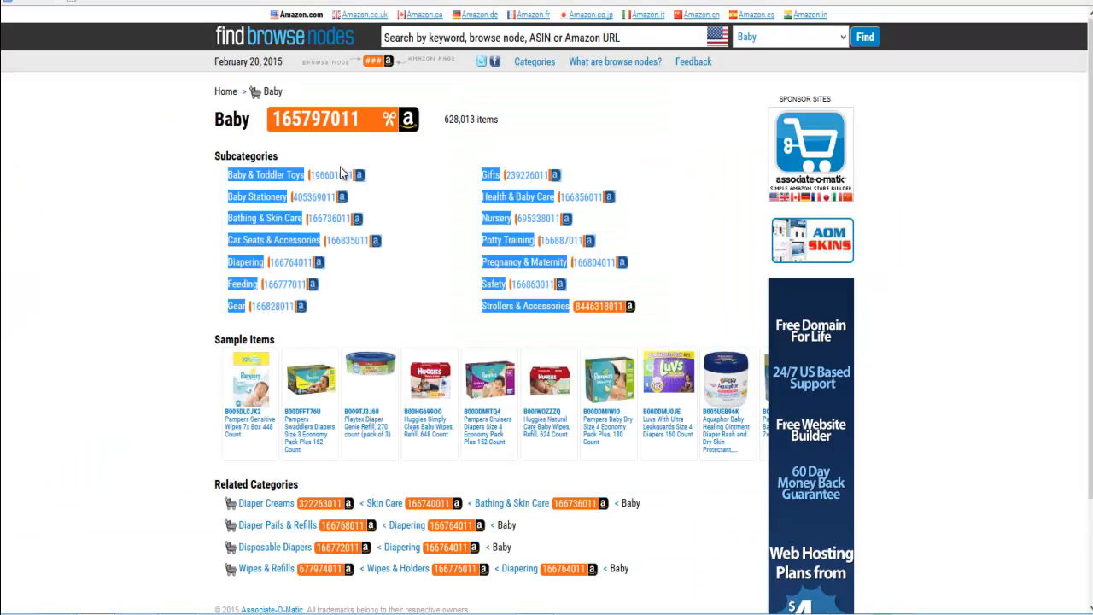
- On Find Browse Nodes, open Baby & Toddler Toys and copy all its subcategories into a blank Notepad document
{"action": "left_click", "coordinate": [326, 167]}
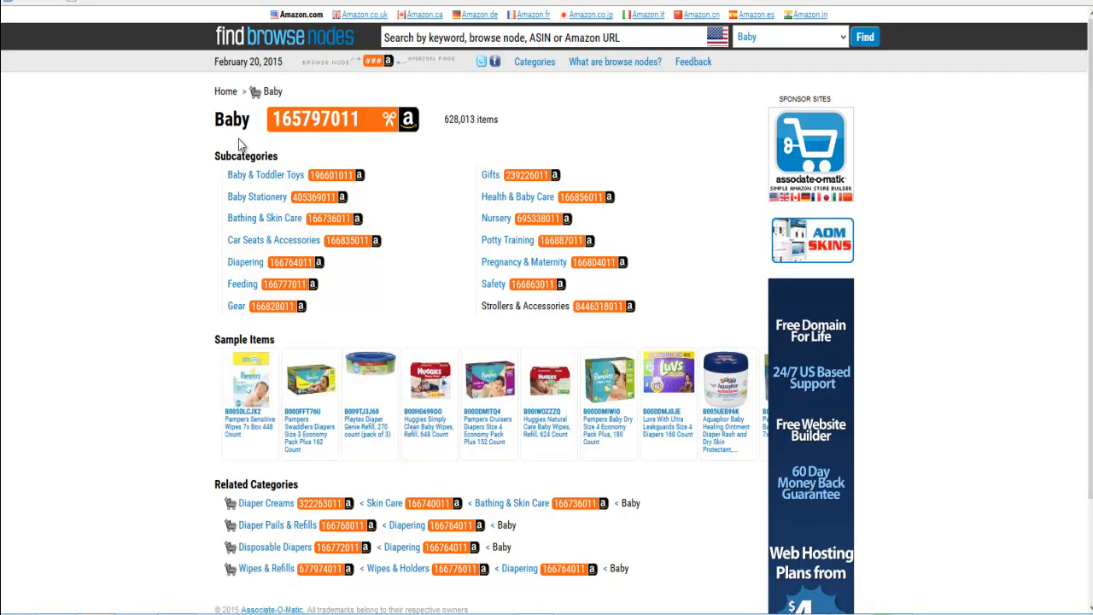
{"action": "left_click", "coordinate": [265, 185]}
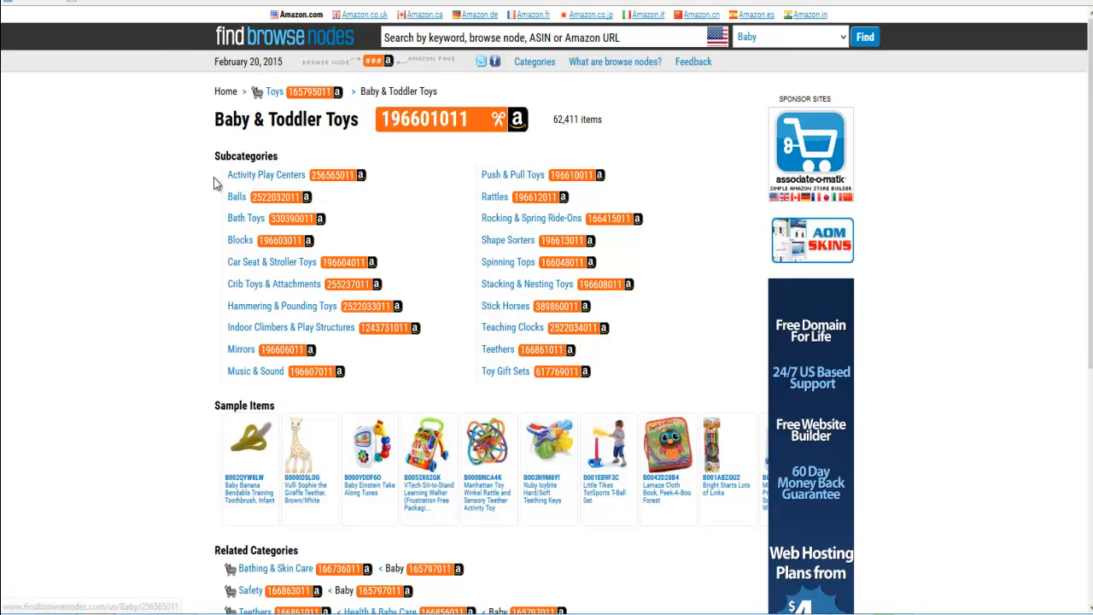
{"action": "left_click_drag", "start_coordinate": [219, 178], "coordinate": [534, 379]}
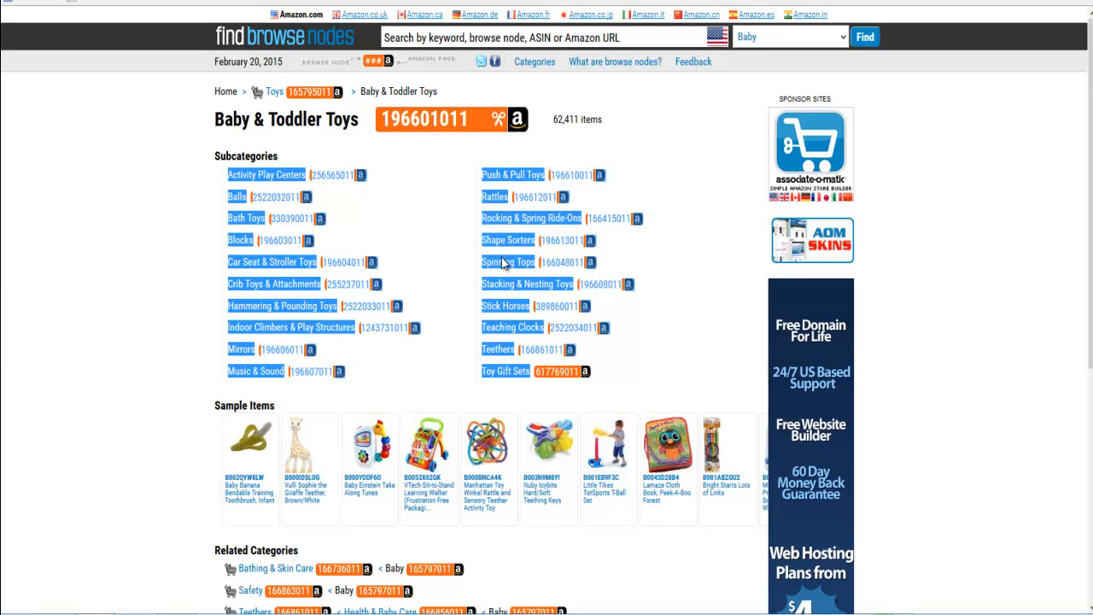
{"action": "key", "text": "alt+Tab"}
- Delete the node numbers and blank lines between the subcategory names in Notepad, and change "&" to "and" in Car Seat and Stroller Toys
{"action": "left_click_drag", "start_coordinate": [468, 281], "coordinate": [417, 281]}
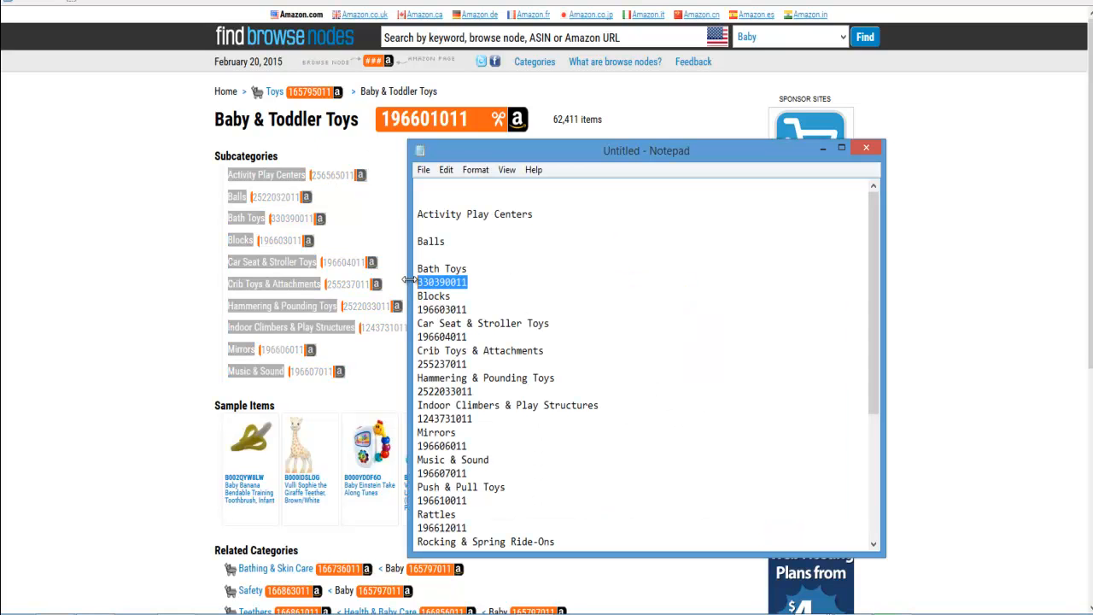
{"action": "key", "text": "BackSpace"}
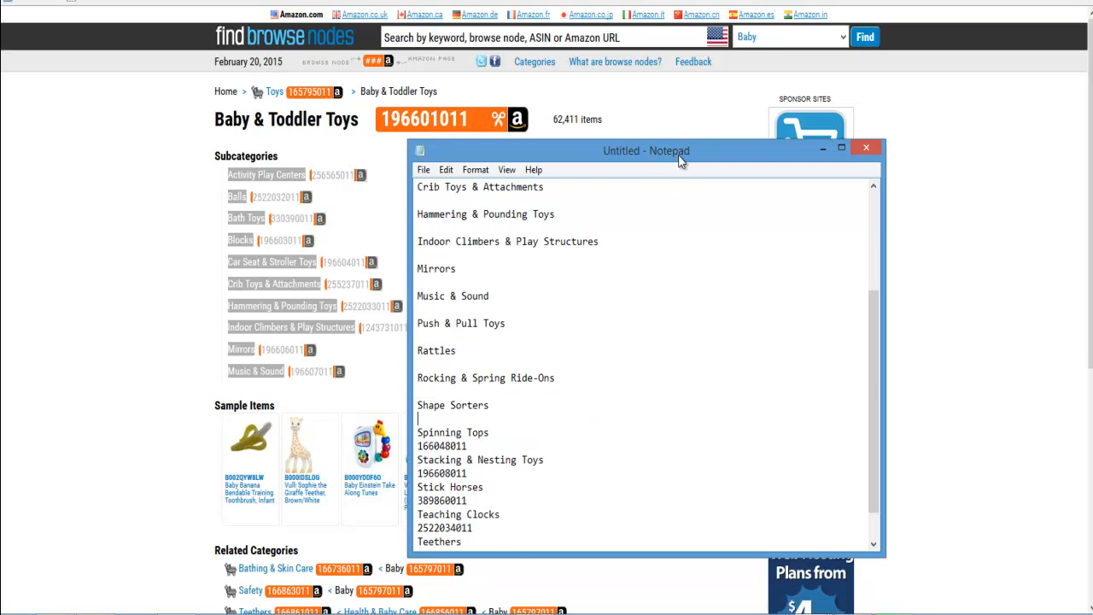
{"action": "left_click_drag", "start_coordinate": [681, 160], "coordinate": [614, 159]}
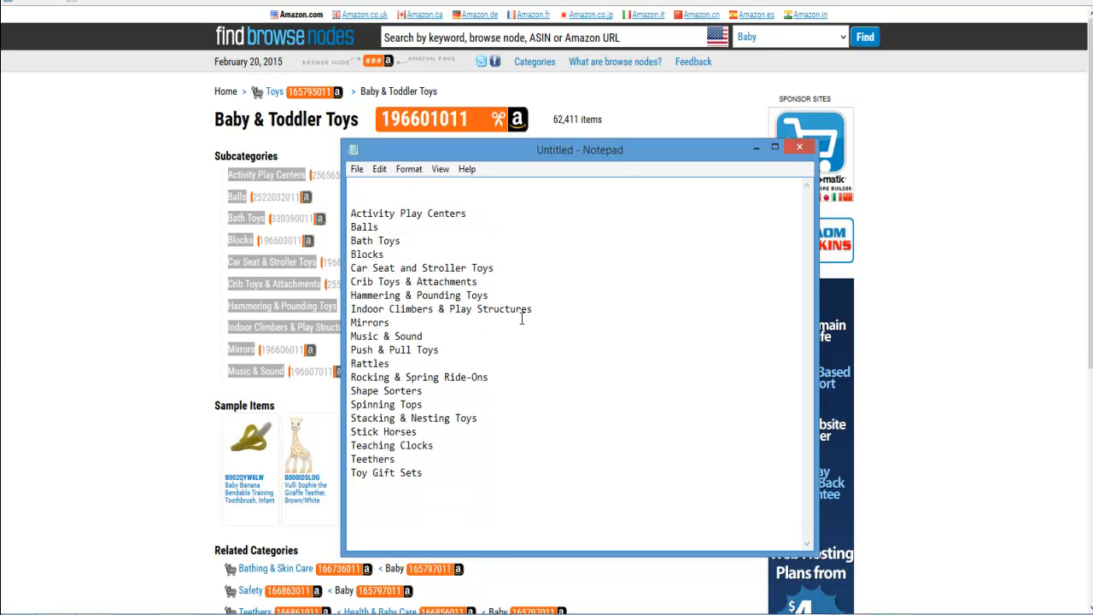
- Replace every remaining "&" with "and" in the Notepad list using Replace All
{"action": "double_click", "coordinate": [409, 282]}
{"action": "key", "text": "ctrl+h"}
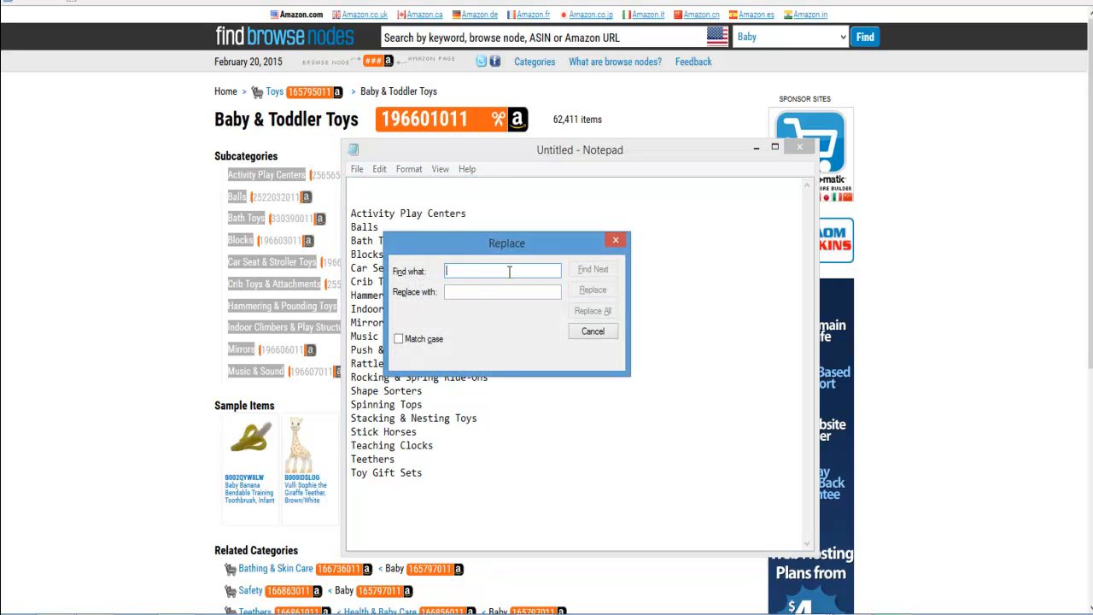
{"action": "left_click_drag", "start_coordinate": [484, 236], "coordinate": [486, 390]}
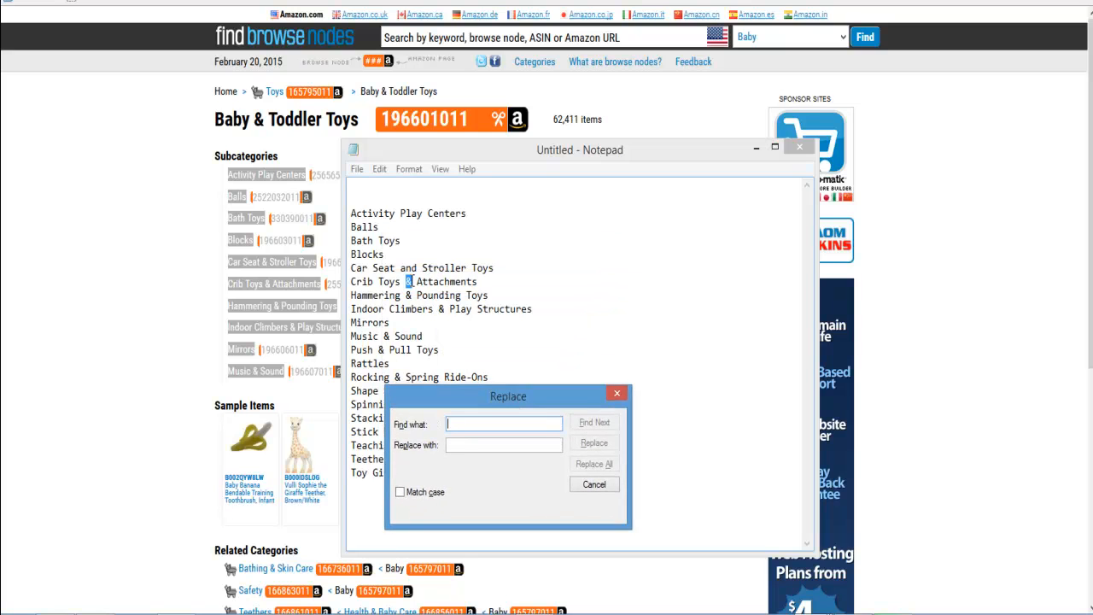
{"action": "double_click", "coordinate": [411, 283]}
{"action": "left_click", "coordinate": [408, 282]}
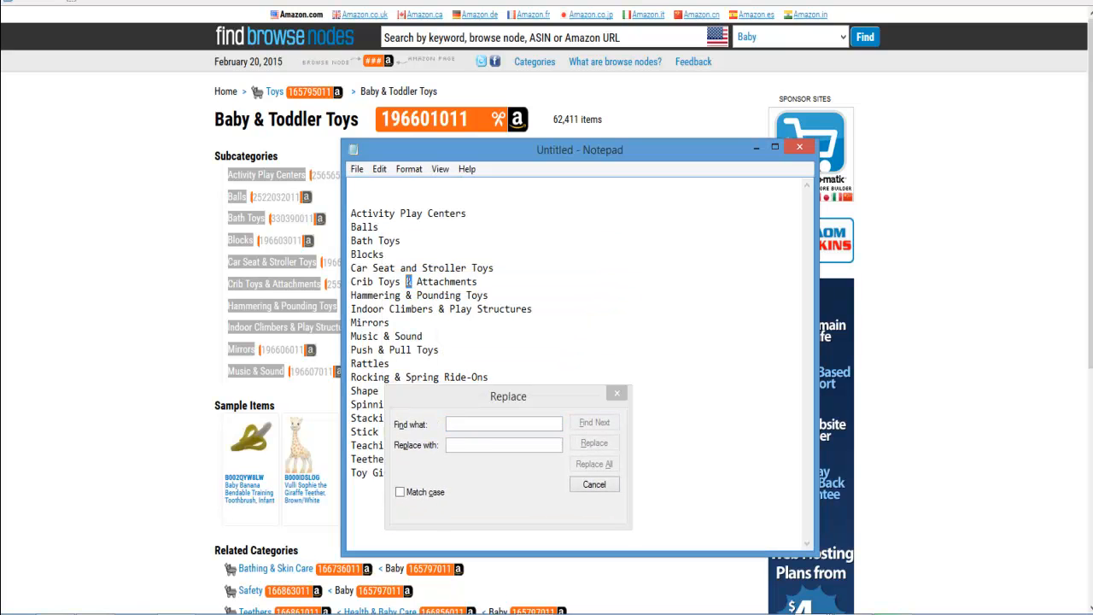
{"action": "left_click", "coordinate": [508, 422]}
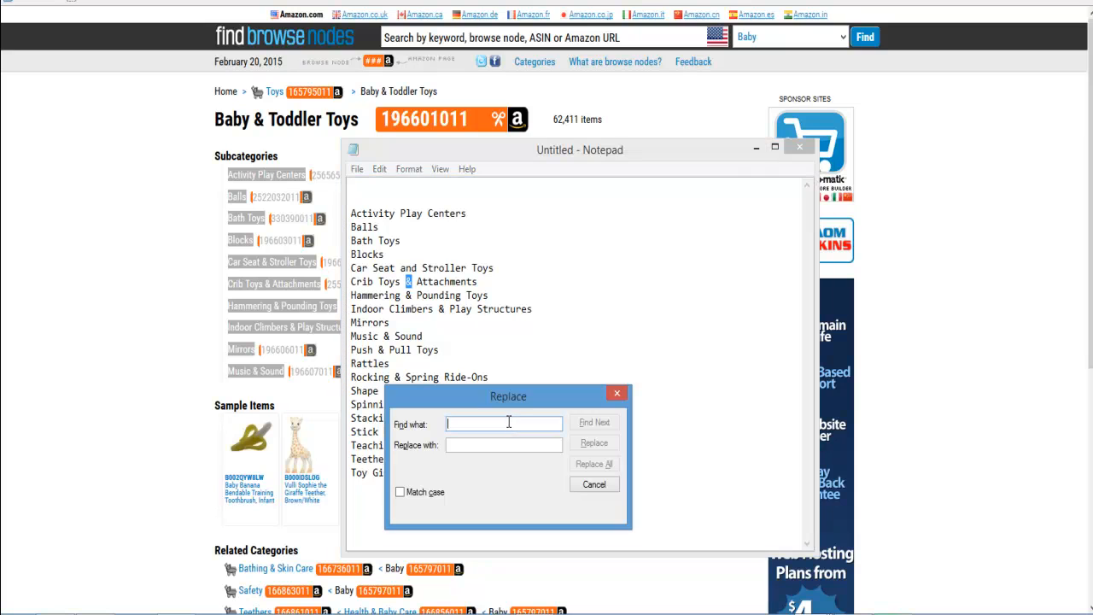
{"action": "left_click", "coordinate": [487, 445]}
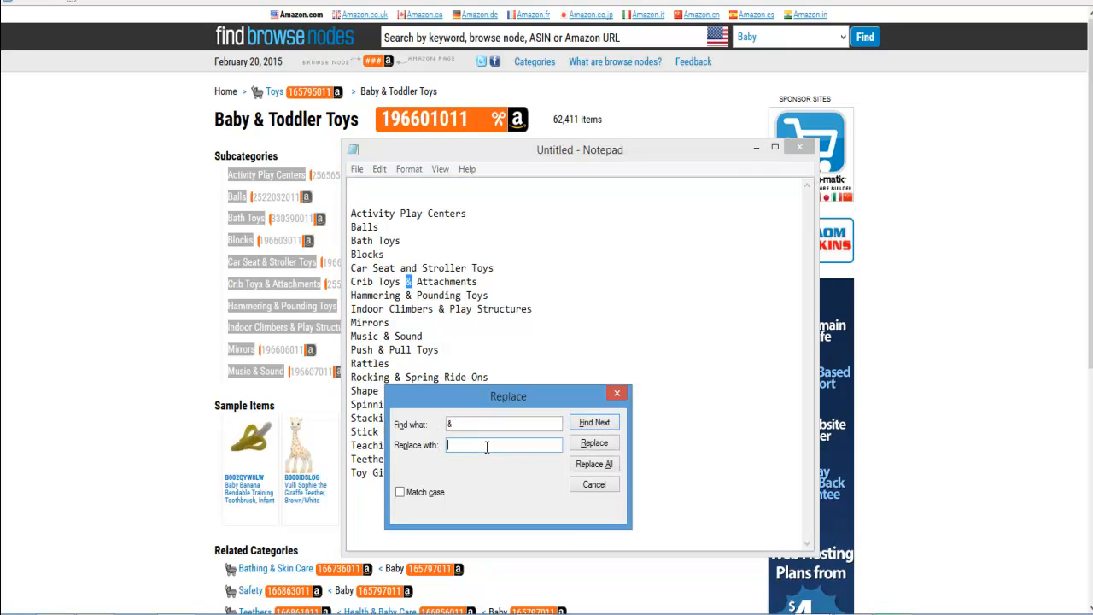
{"action": "type", "text": "and"}
{"action": "left_click", "coordinate": [598, 466]}
{"action": "left_click", "coordinate": [618, 394]}
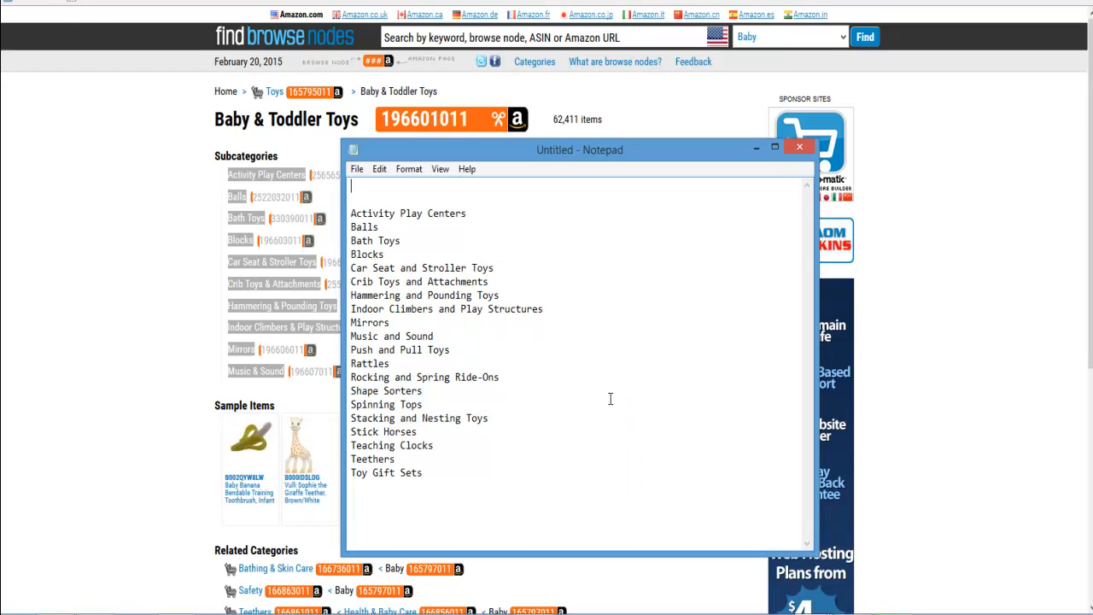
- Select the cleaned subcategory names in Notepad from Activity Play Centers through Toy Gift Sets
{"action": "left_click", "coordinate": [418, 193]}
{"action": "left_click_drag", "start_coordinate": [351, 213], "coordinate": [412, 482]}
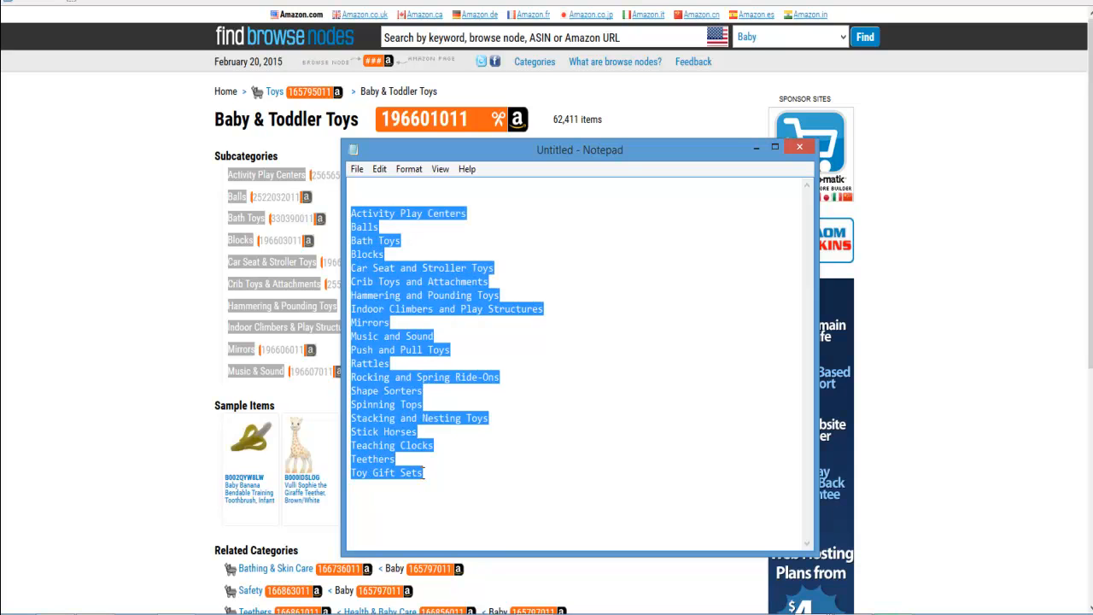
{"action": "left_click", "coordinate": [424, 473]}
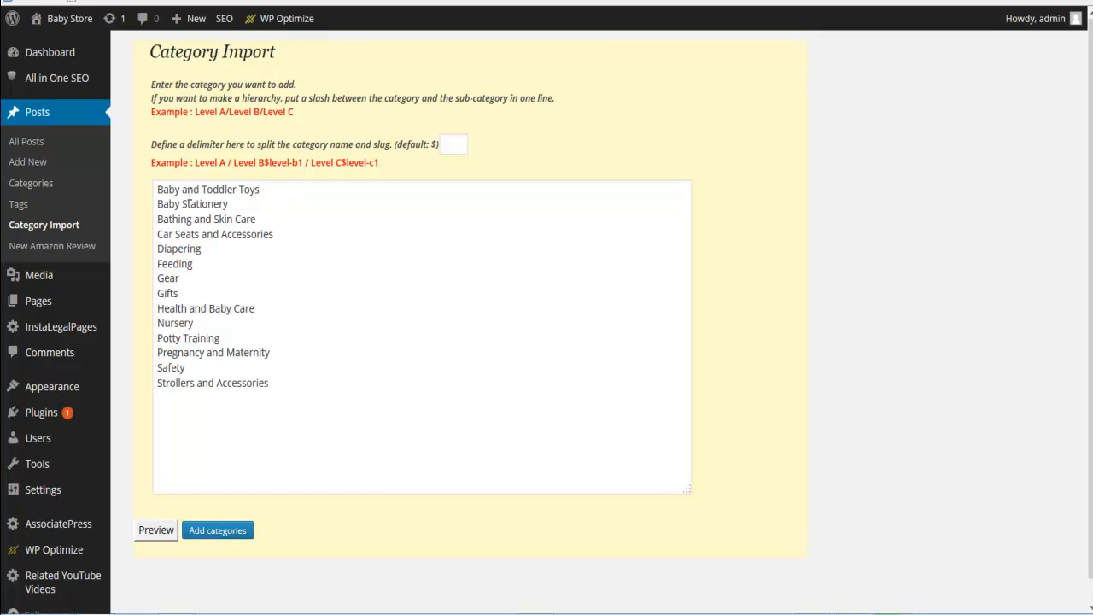
- Add a slash after Baby and Toddler Toys in Category Import and paste the Notepad names, Activity Play Centers through Toy Gift Sets, below it
{"action": "left_click_drag", "start_coordinate": [157, 189], "coordinate": [271, 187]}
{"action": "left_click", "coordinate": [284, 193]}
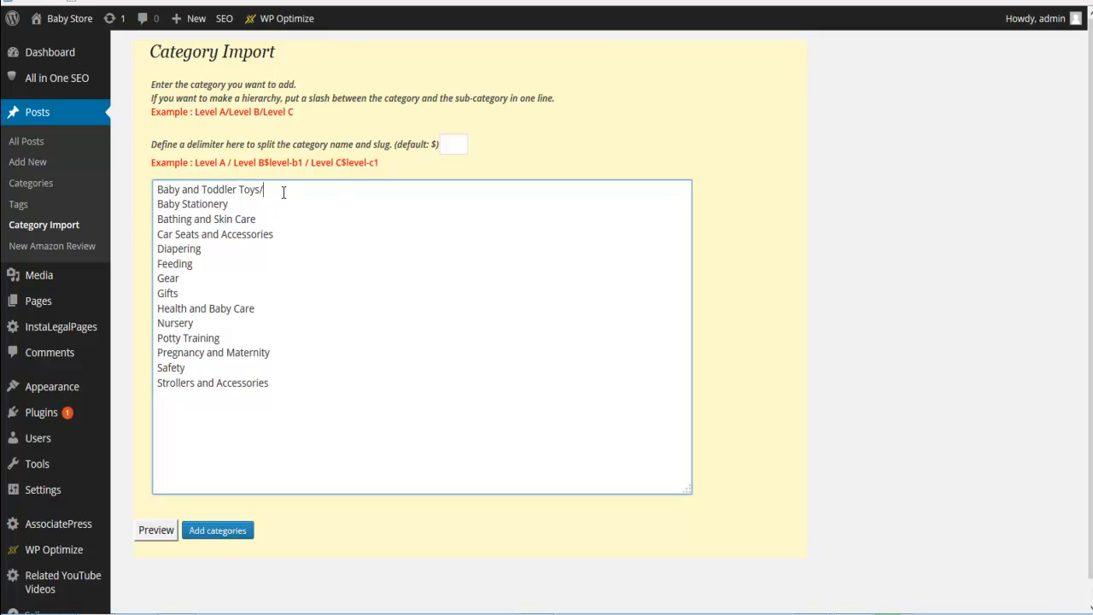
{"action": "key", "text": "alt+Tab"}
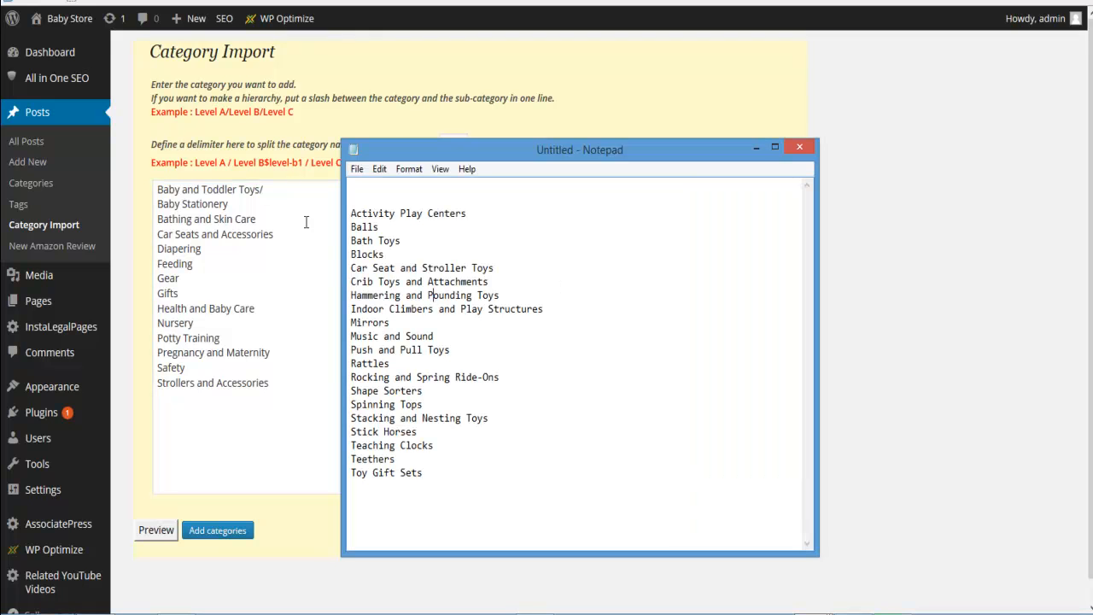
{"action": "left_click_drag", "start_coordinate": [350, 213], "coordinate": [429, 469]}
{"action": "key", "text": "ctrl+c"}
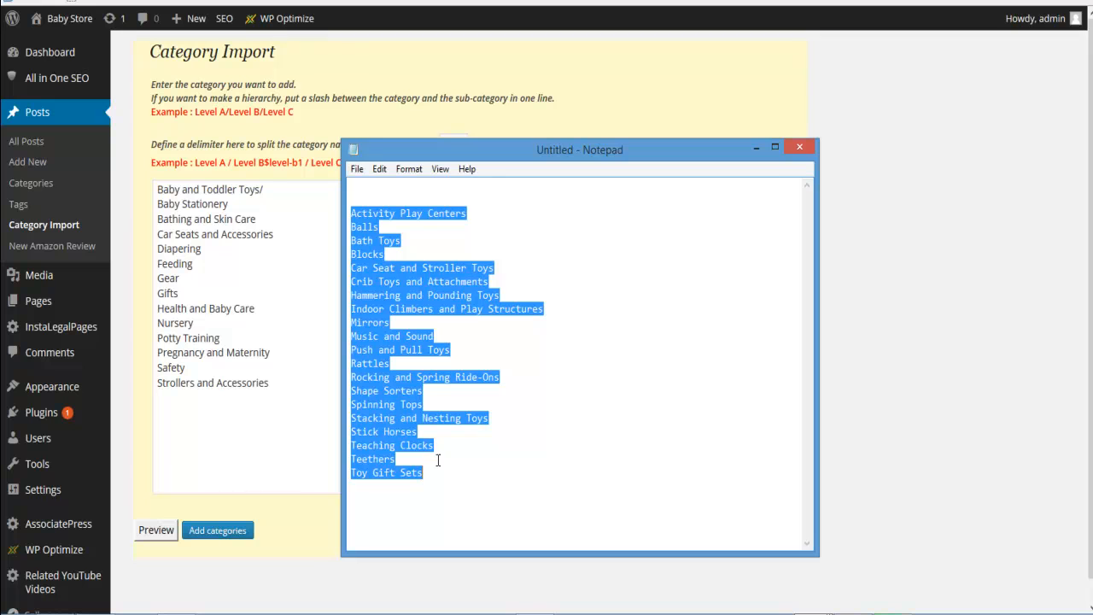
{"action": "left_click", "coordinate": [273, 190]}
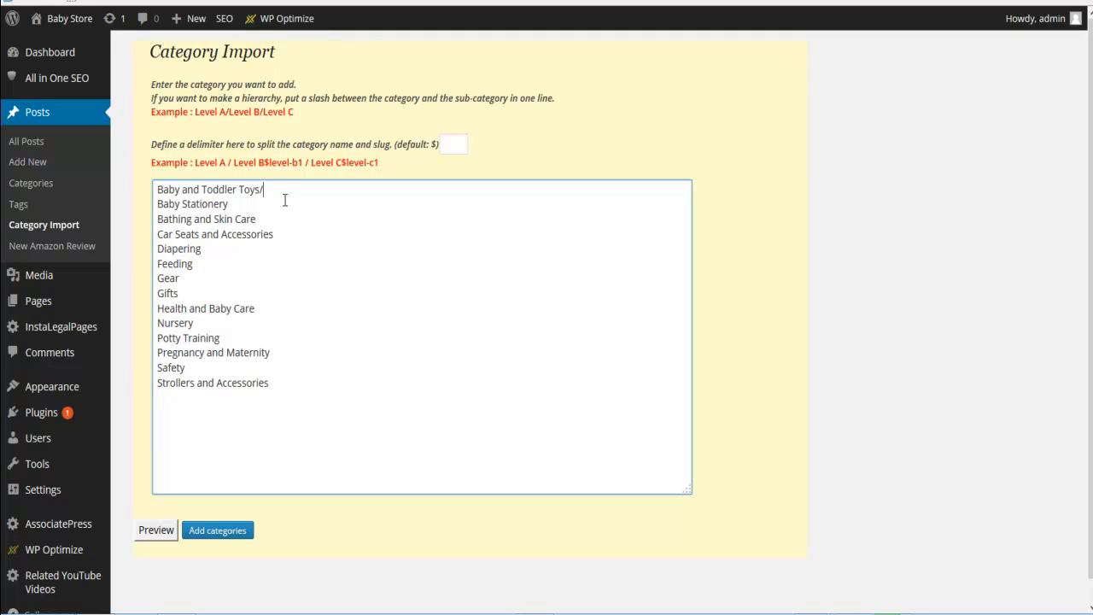
{"action": "key", "text": "Return"}
{"action": "key", "text": "ctrl+v"}
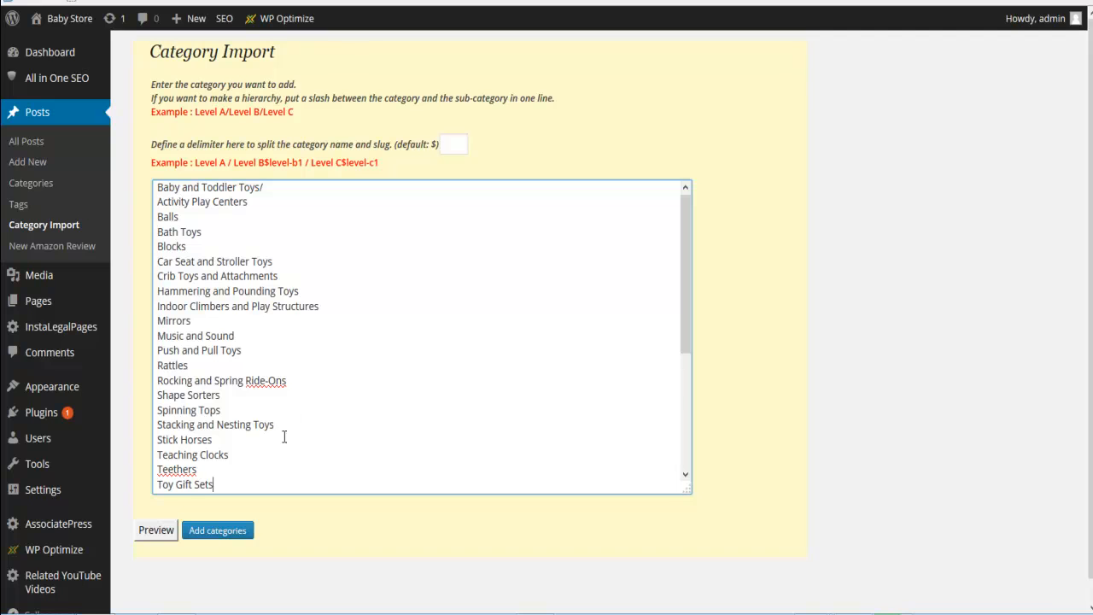
- Preview the category list and toggle Baby and Toddler Toys to check how its subcategories are nested
{"action": "left_click", "coordinate": [159, 531]}
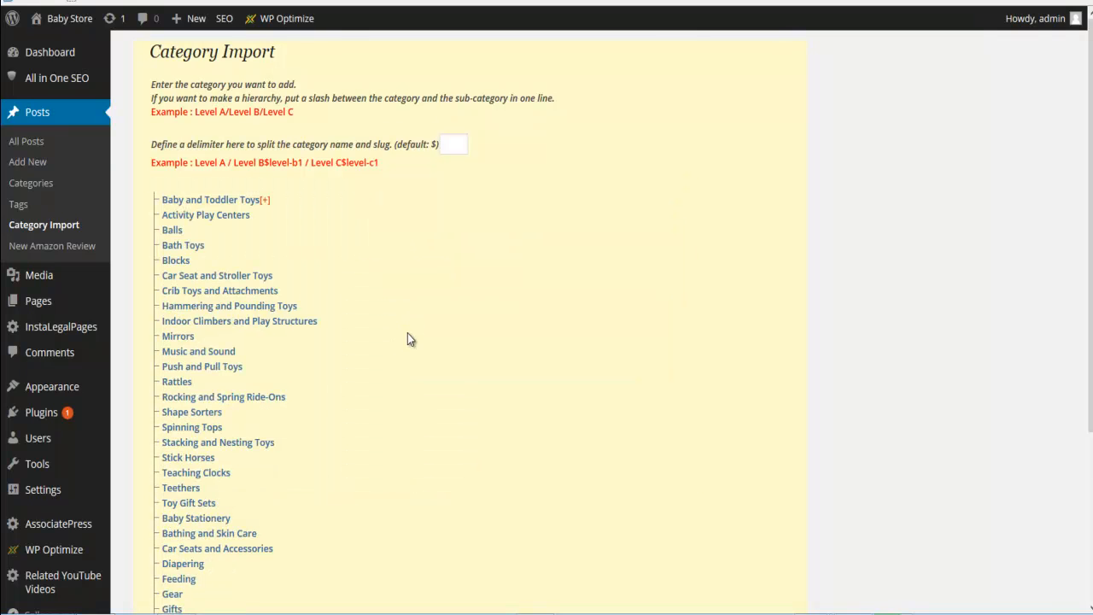
{"action": "scroll", "coordinate": [281, 301], "scroll_direction": "down", "scroll_amount": 3}
{"action": "scroll", "coordinate": [281, 276], "scroll_direction": "up", "scroll_amount": 3}
{"action": "left_click", "coordinate": [264, 199]}
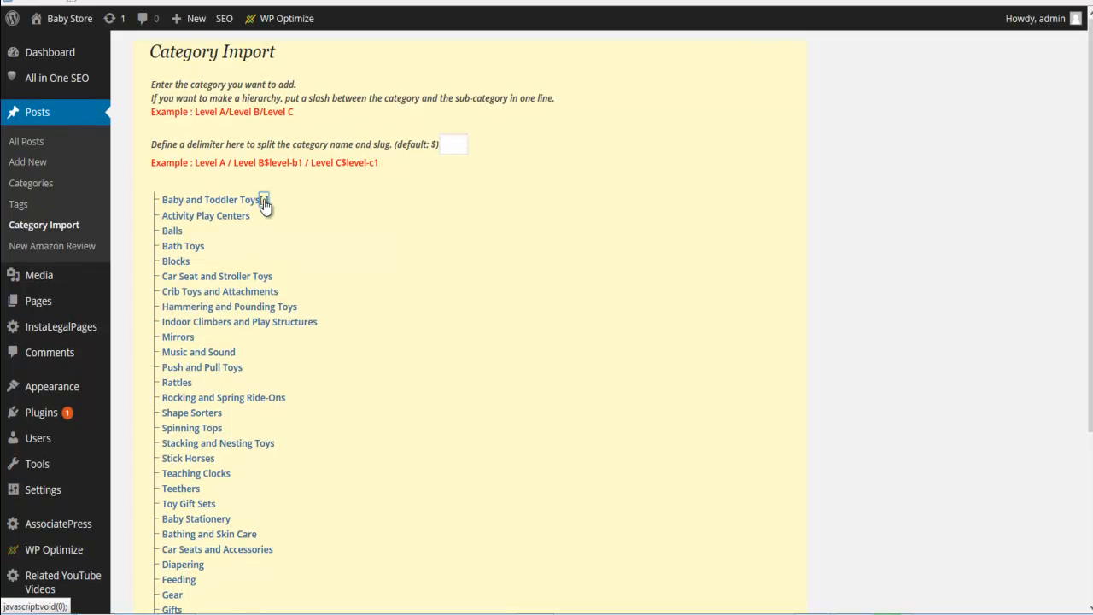
{"action": "left_click", "coordinate": [265, 202]}
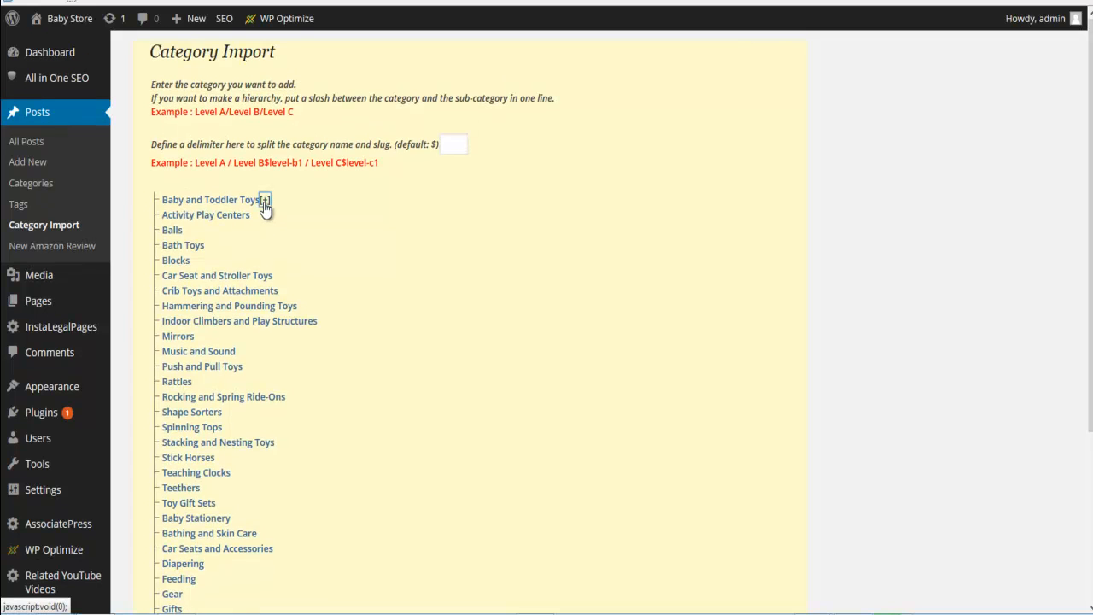
{"action": "scroll", "coordinate": [264, 207], "scroll_direction": "down", "scroll_amount": 3}
{"action": "scroll", "coordinate": [273, 69], "scroll_direction": "up", "scroll_amount": 1}
{"action": "scroll", "coordinate": [271, 128], "scroll_direction": "up", "scroll_amount": 2}
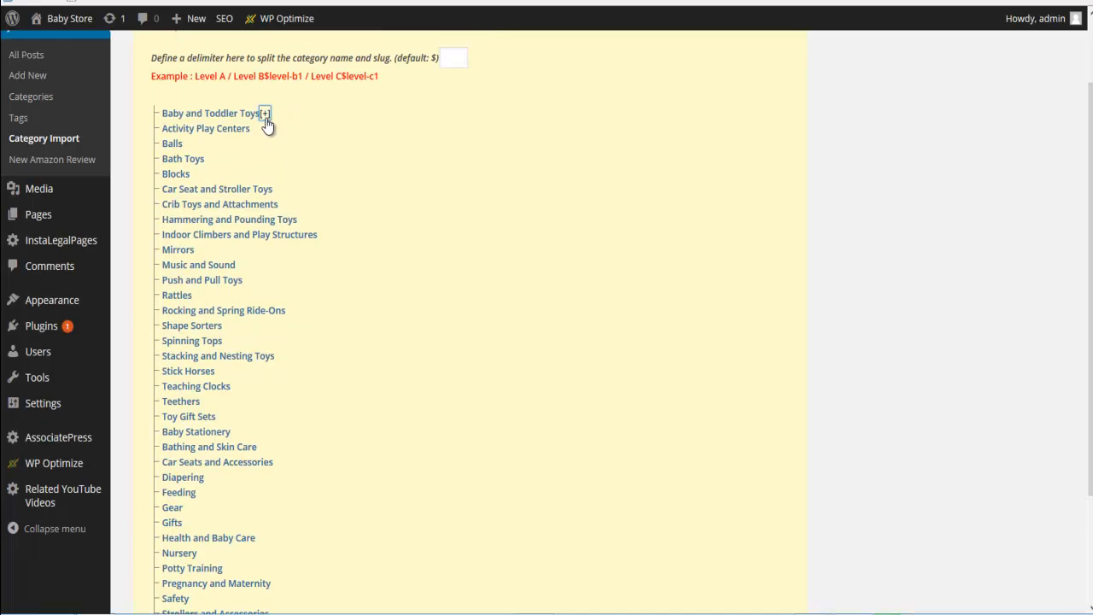
{"action": "scroll", "coordinate": [400, 256], "scroll_direction": "down", "scroll_amount": 4}
- Close the preview, restore the list to only the top-level categories from Baby and Toddler Toys through Strollers and Accessories, and add them
{"action": "left_click", "coordinate": [157, 539]}
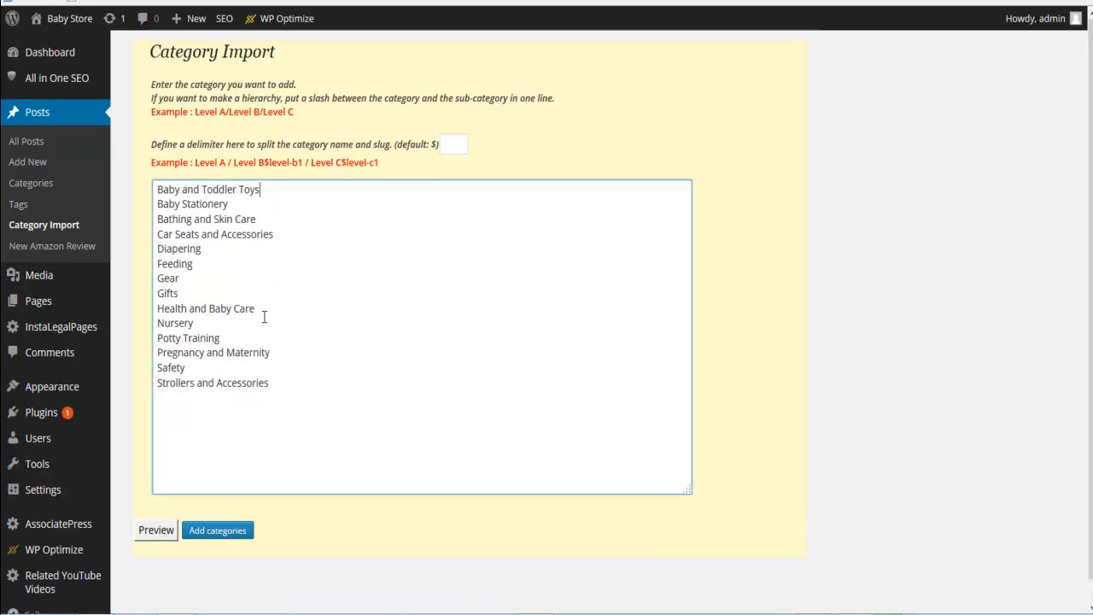
{"action": "left_click", "coordinate": [218, 531]}
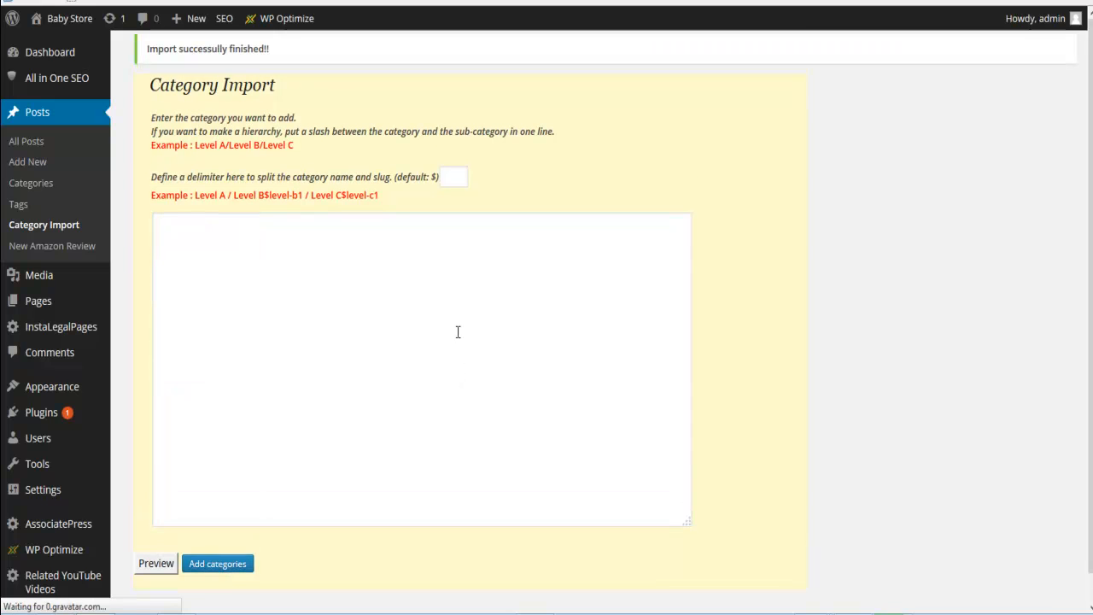
{"action": "left_click", "coordinate": [206, 236]}
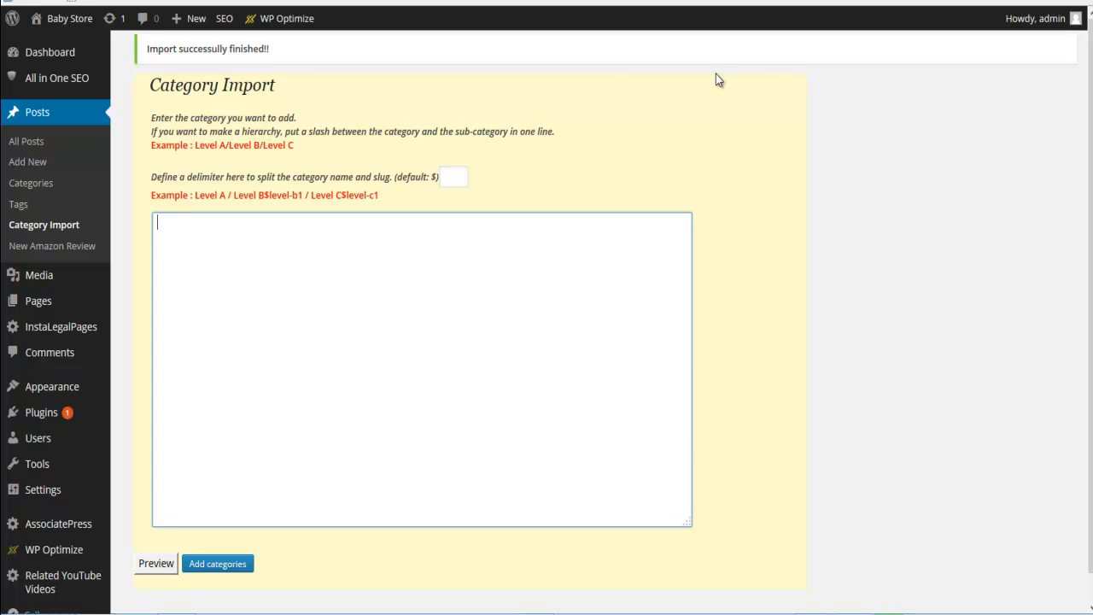
- Copy the Baby & Toddler Toys heading from Find Browse Nodes and enter it in the empty Category Import list as "Baby and Toddler Toys/"
{"action": "left_click", "coordinate": [803, 1]}
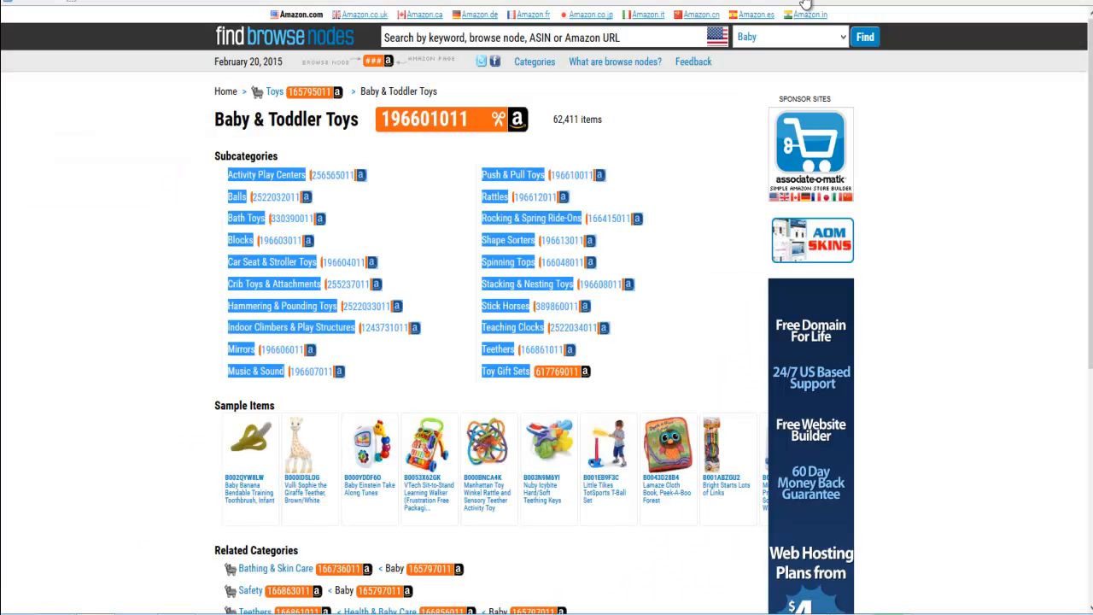
{"action": "left_click", "coordinate": [420, 197]}
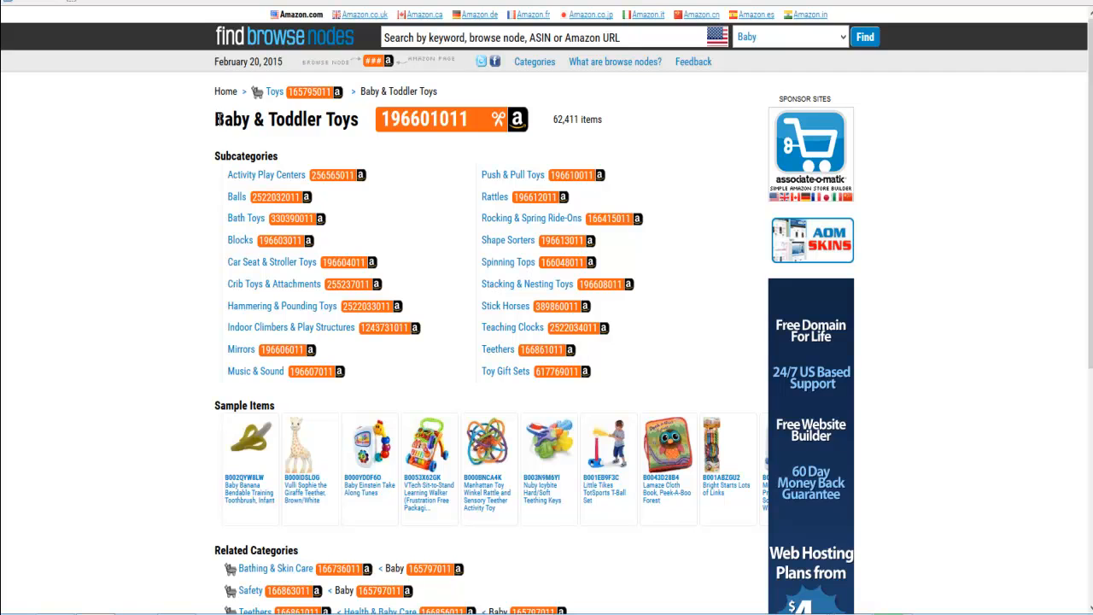
{"action": "left_click_drag", "start_coordinate": [215, 119], "coordinate": [358, 120]}
{"action": "key", "text": "ctrl+c"}
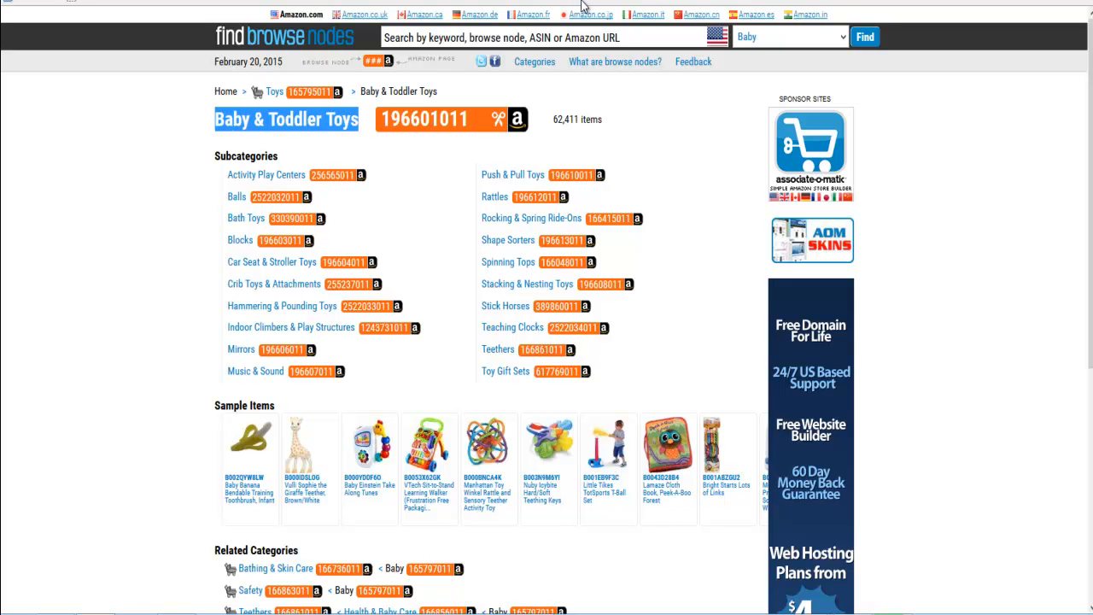
{"action": "left_click", "coordinate": [341, 2]}
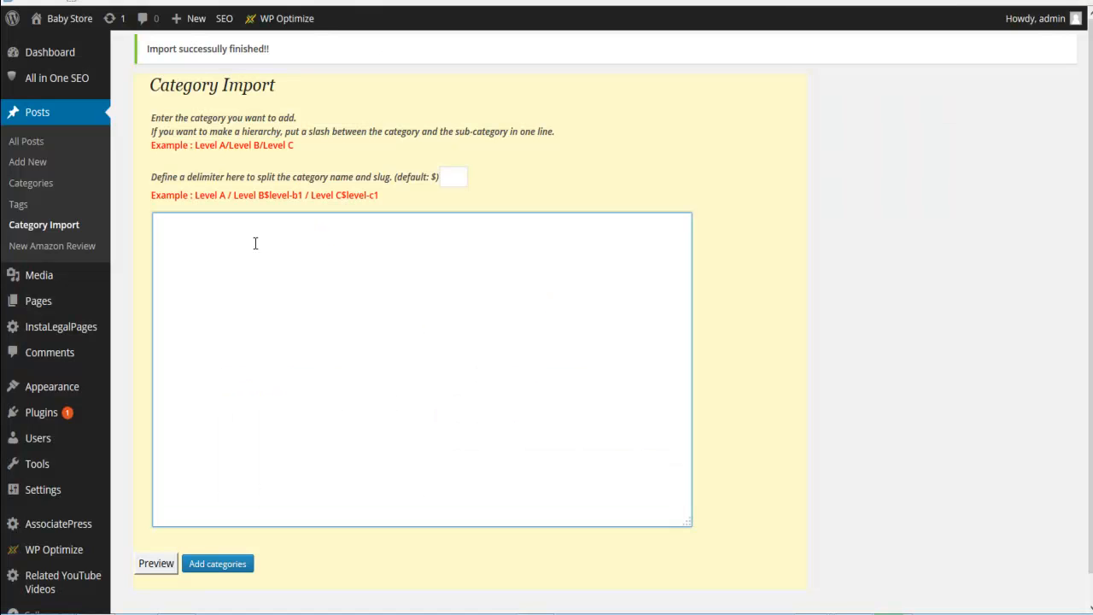
{"action": "key", "text": "ctrl+v"}
{"action": "key", "text": "BackSpace"}
{"action": "type", "text": "and"}
- Insert the subcategory names from Activity Play Centers through Toy Gift Sets, one per line, below the "Baby and Toddler Toys/" line
{"action": "key", "text": "ctrl+v"}
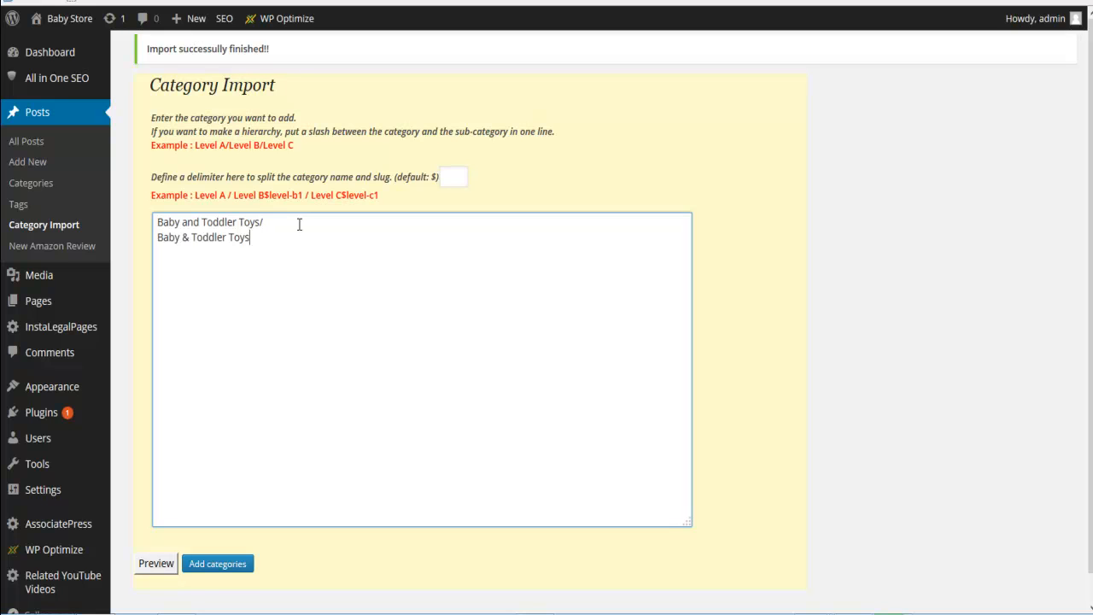
{"action": "left_click_drag", "start_coordinate": [156, 237], "coordinate": [279, 235]}
{"action": "key", "text": "BackSpace"}
{"action": "type", "text": "Activity Play Centers Balls Bath Toys Blocks Car Seat and Stroller Toys Crib Toys and Attachments Hammering and Pounding Toys Indoor Climbers and Play Structures Mirrors Music and Sound Push and Pull Toys Rattles Rocking and Spring Ride-Ons Shape Sorters Spinning Tops Stacking and Nesting Toys Stick Horses Teaching Clocks Teethers Toy Gift Sets"}
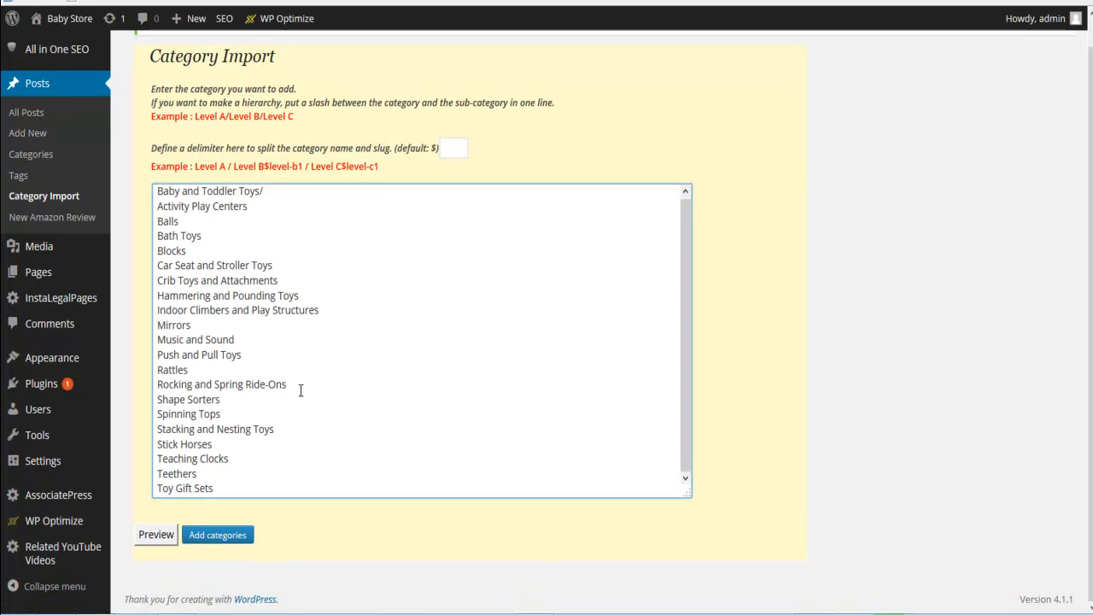
- Preview the list, toggle Baby and Toddler Toys to check the nesting, and close the preview
{"action": "left_click", "coordinate": [156, 535]}
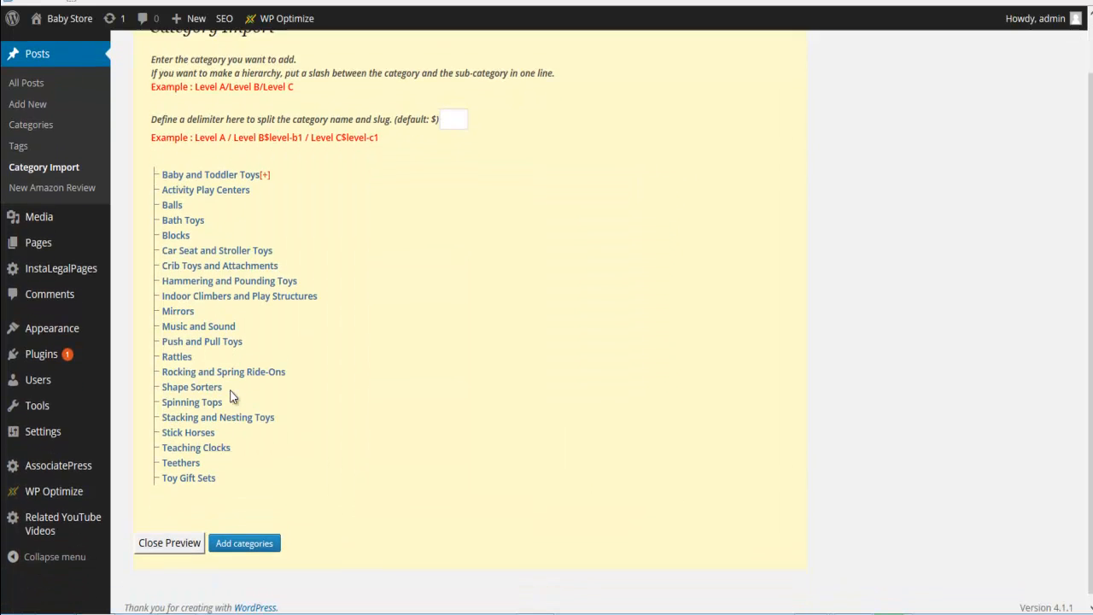
{"action": "left_click", "coordinate": [266, 234]}
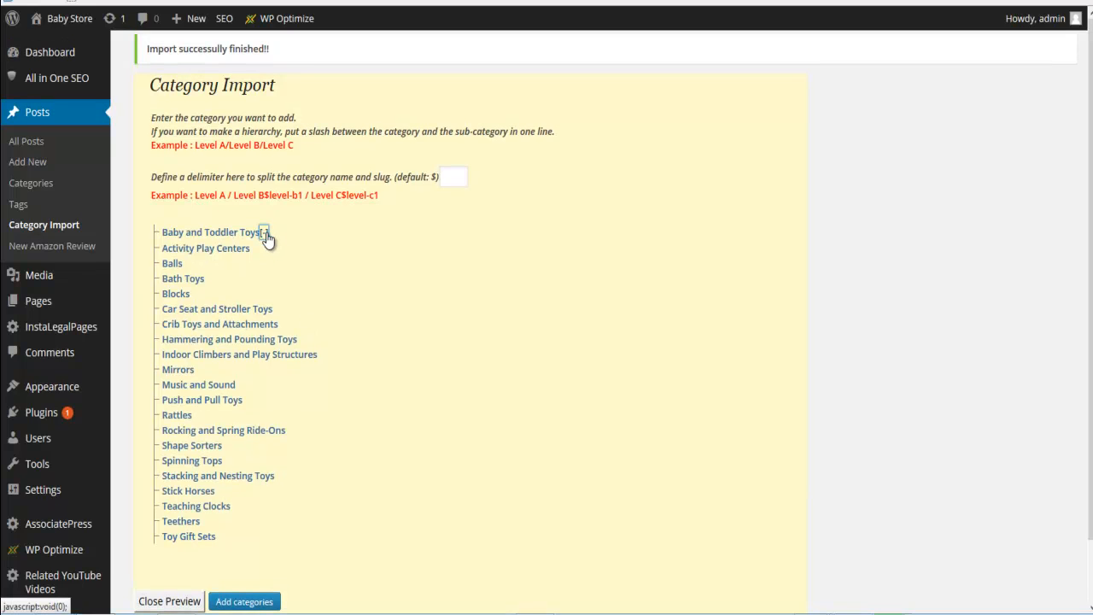
{"action": "scroll", "coordinate": [290, 256], "scroll_direction": "down", "scroll_amount": 2}
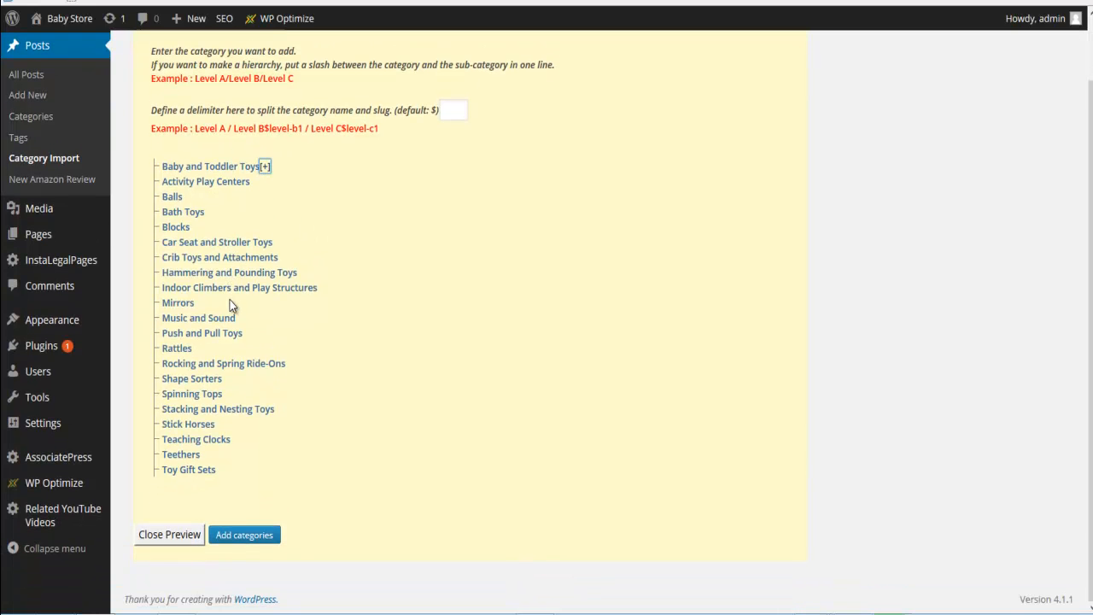
{"action": "left_click", "coordinate": [273, 198]}
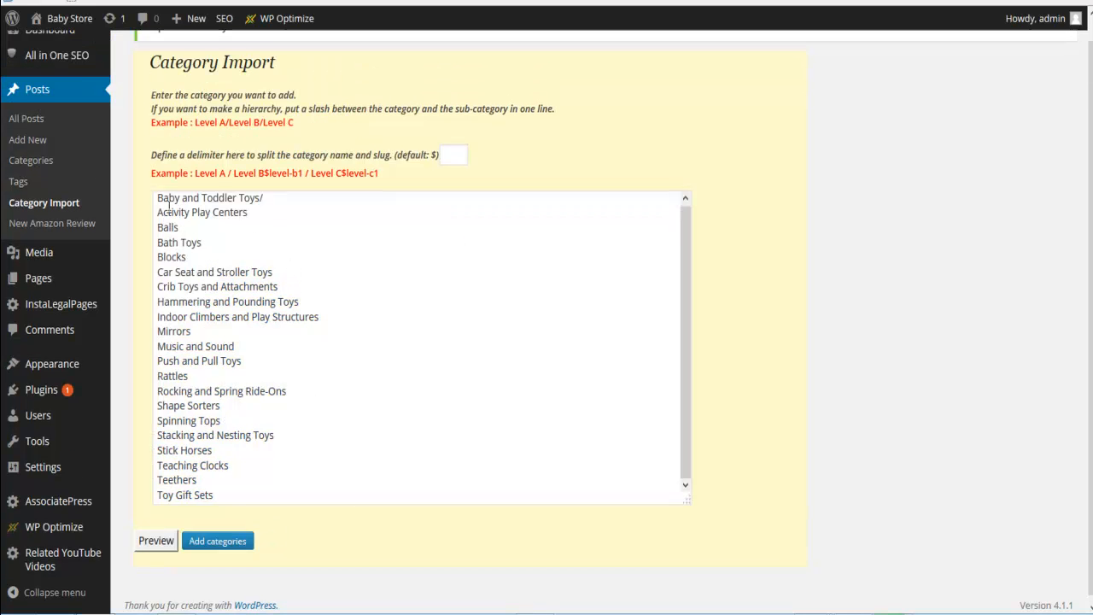
- Copy Activity Play Centers onto the end of the first line so it reads "Baby and Toddler Toys/Activity Play Centers"
{"action": "left_click_drag", "start_coordinate": [157, 211], "coordinate": [250, 216]}
{"action": "key", "text": "ctrl+c"}
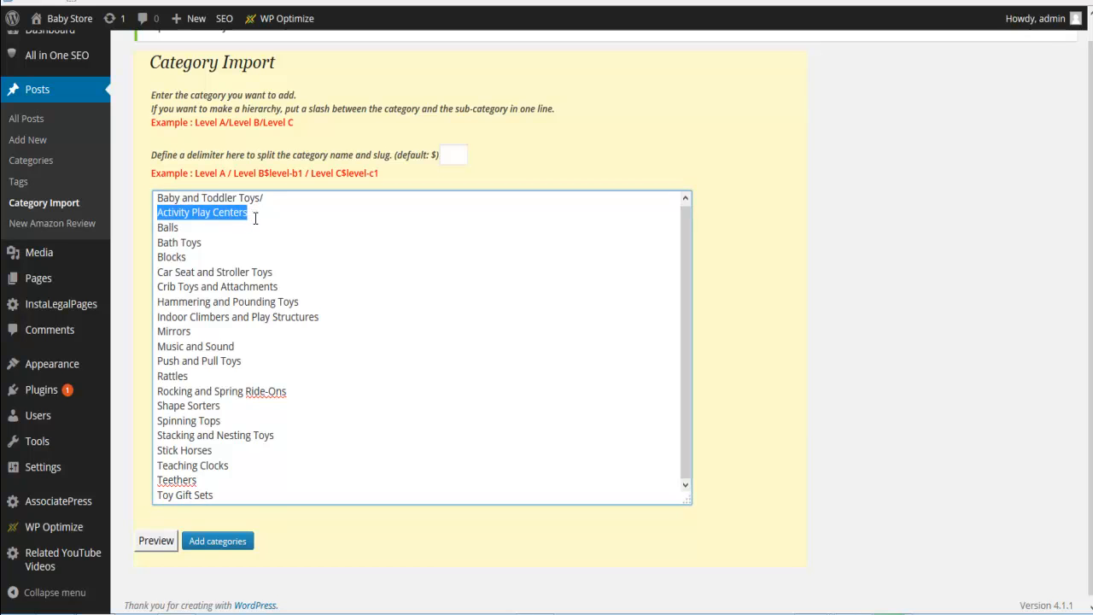
{"action": "left_click", "coordinate": [281, 199]}
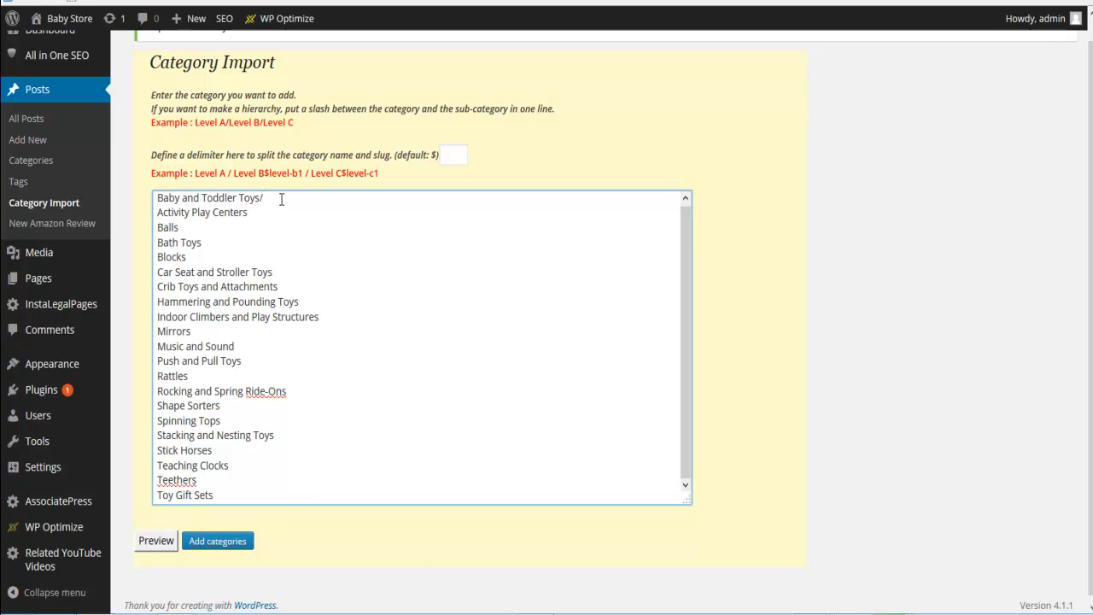
{"action": "key", "text": "ctrl+v"}
{"action": "left_click_drag", "start_coordinate": [156, 200], "coordinate": [356, 199]}
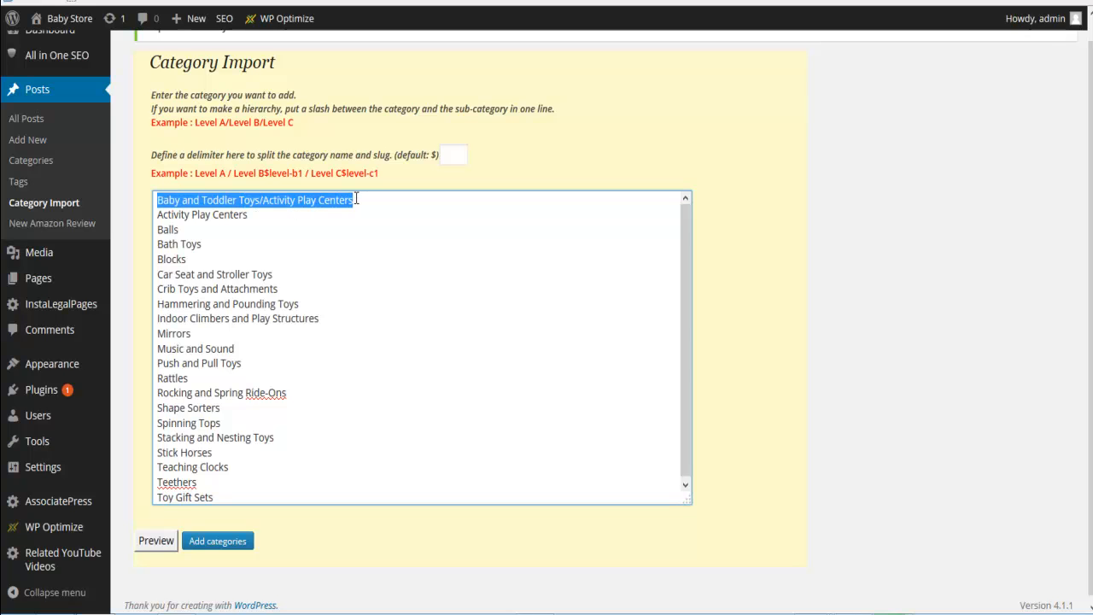
{"action": "left_click", "coordinate": [226, 214]}
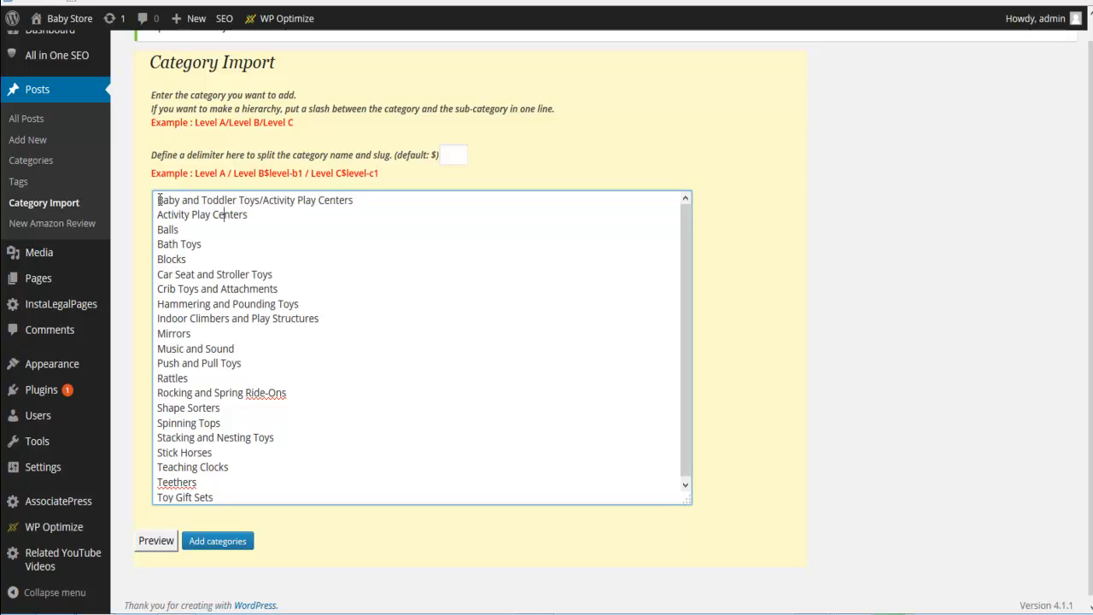
{"action": "left_click_drag", "start_coordinate": [157, 199], "coordinate": [261, 200]}
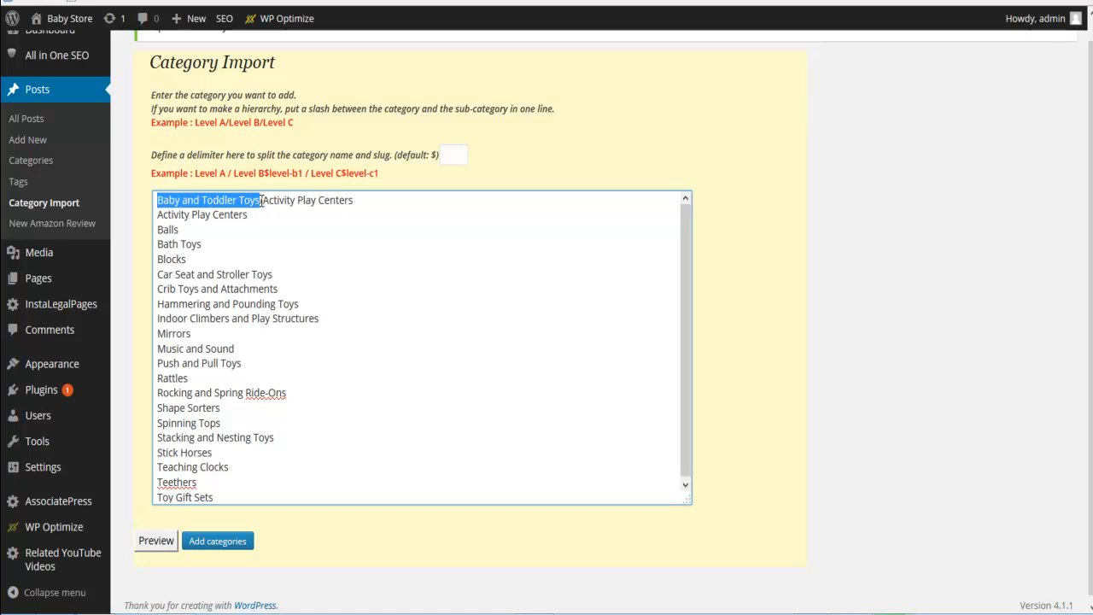
- Insert the line "Baby and Toddler Toys/Balls" below Activity Play Centers and delete the separate Balls entry
{"action": "left_click", "coordinate": [361, 208]}
{"action": "key", "text": "Return"}
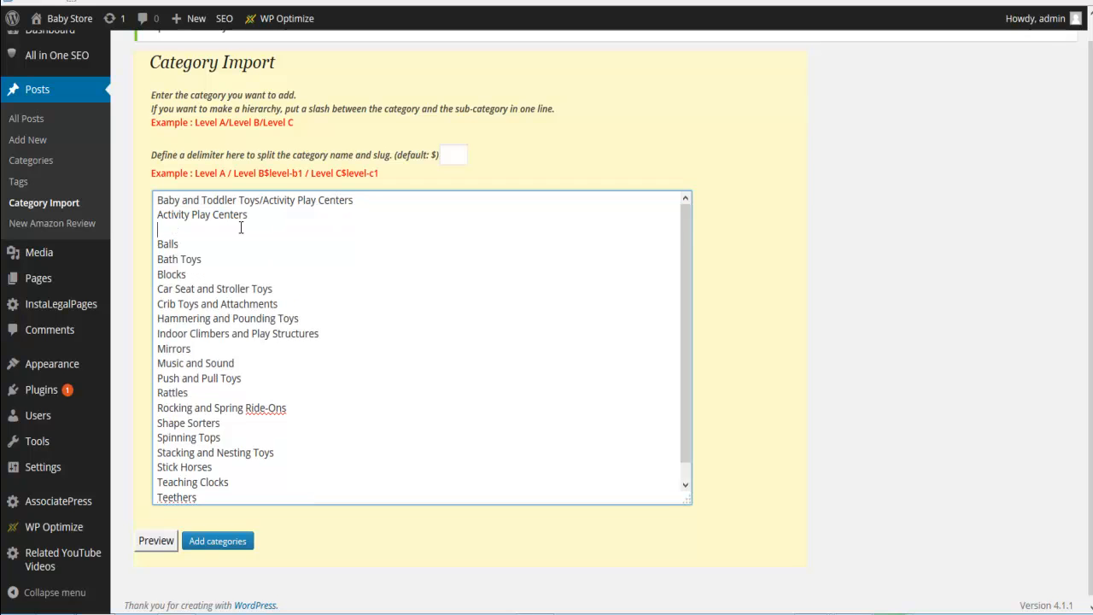
{"action": "type", "text": "Baby and Toddler Toys/"}
{"action": "left_click_drag", "start_coordinate": [158, 243], "coordinate": [180, 243]}
{"action": "key", "text": "ctrl+c"}
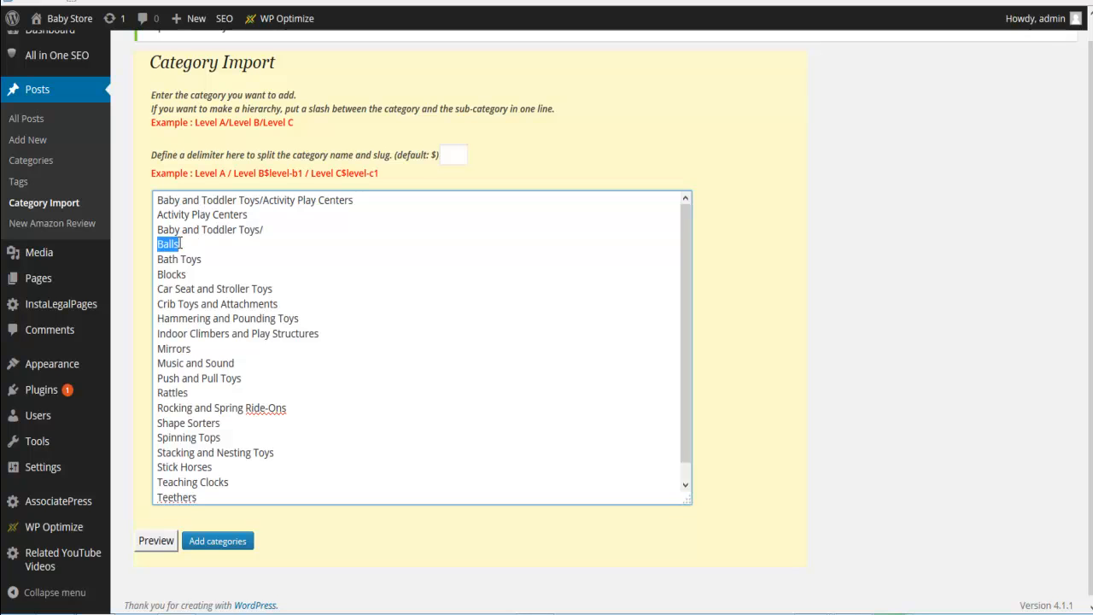
{"action": "left_click", "coordinate": [288, 227]}
{"action": "key", "text": "ctrl+v"}
{"action": "left_click_drag", "start_coordinate": [193, 245], "coordinate": [143, 245]}
{"action": "key", "text": "Delete"}
- Prefix every remaining subcategory line through Toy Gift Sets with "Baby and Toddler Toys/" and remove the blank line after Balls
{"action": "left_click_drag", "start_coordinate": [158, 229], "coordinate": [263, 224]}
{"action": "key", "text": "ctrl+c"}
{"action": "left_click", "coordinate": [161, 254]}
{"action": "key", "text": "ctrl+v"}
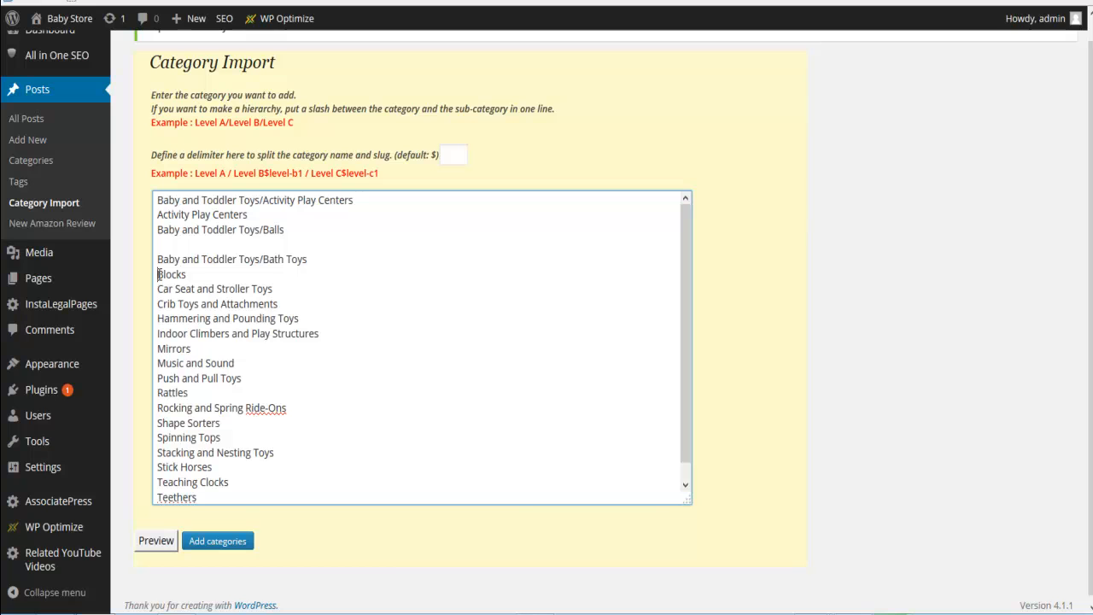
{"action": "key", "text": "ctrl+v"}
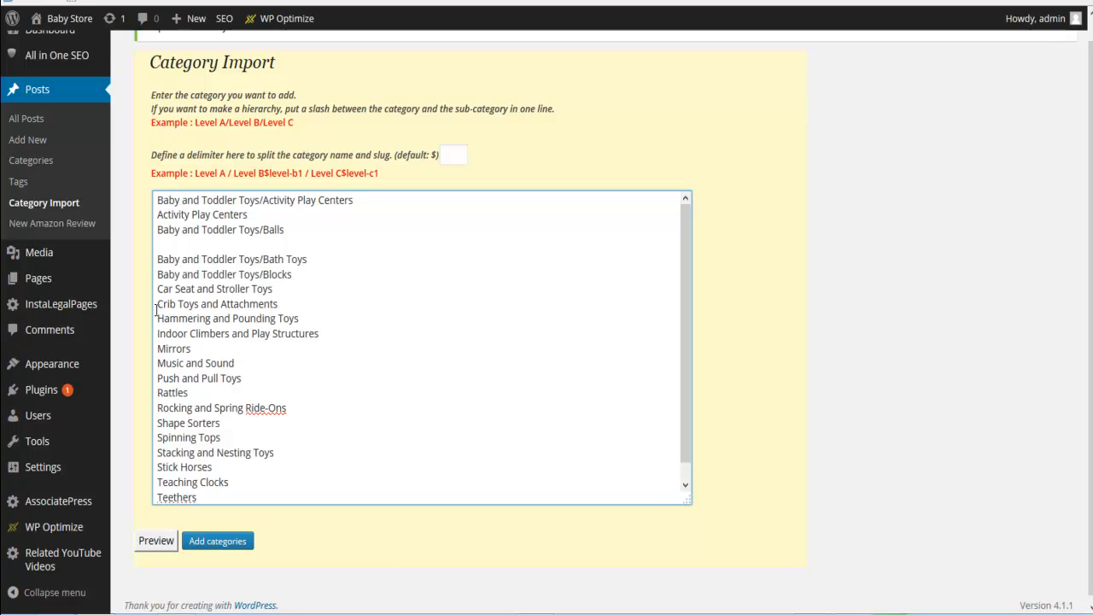
{"action": "left_click", "coordinate": [157, 309]}
{"action": "key", "text": "ctrl+v"}
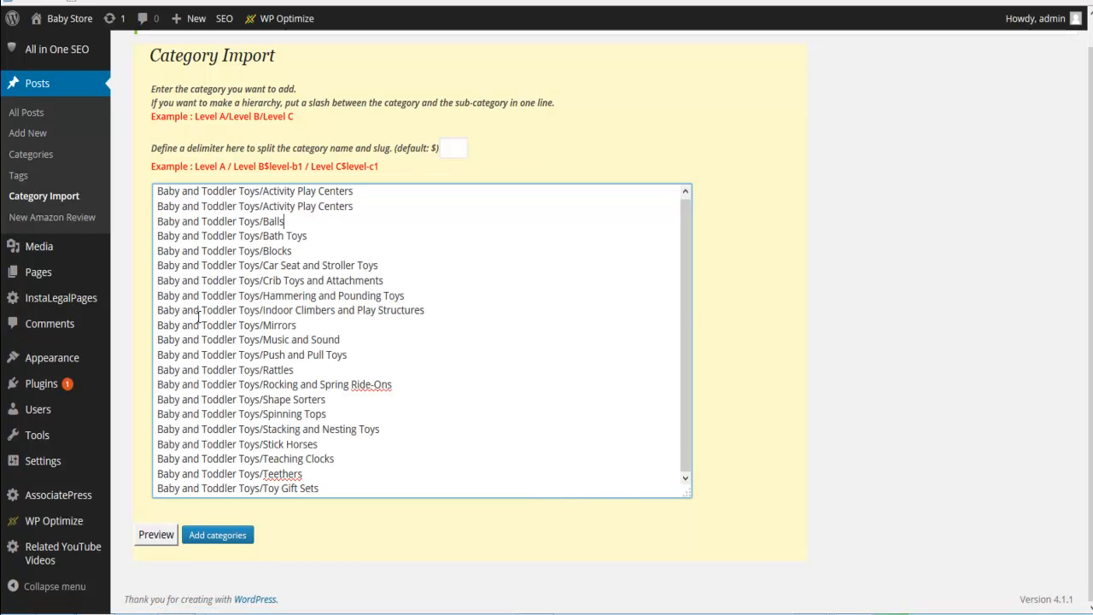
- Preview the prefixed list and expand Baby and Toddler Toys to check its subcategory hierarchy
{"action": "scroll", "coordinate": [326, 262], "scroll_direction": "up", "scroll_amount": 1}
{"action": "left_click_drag", "start_coordinate": [155, 193], "coordinate": [357, 193]}
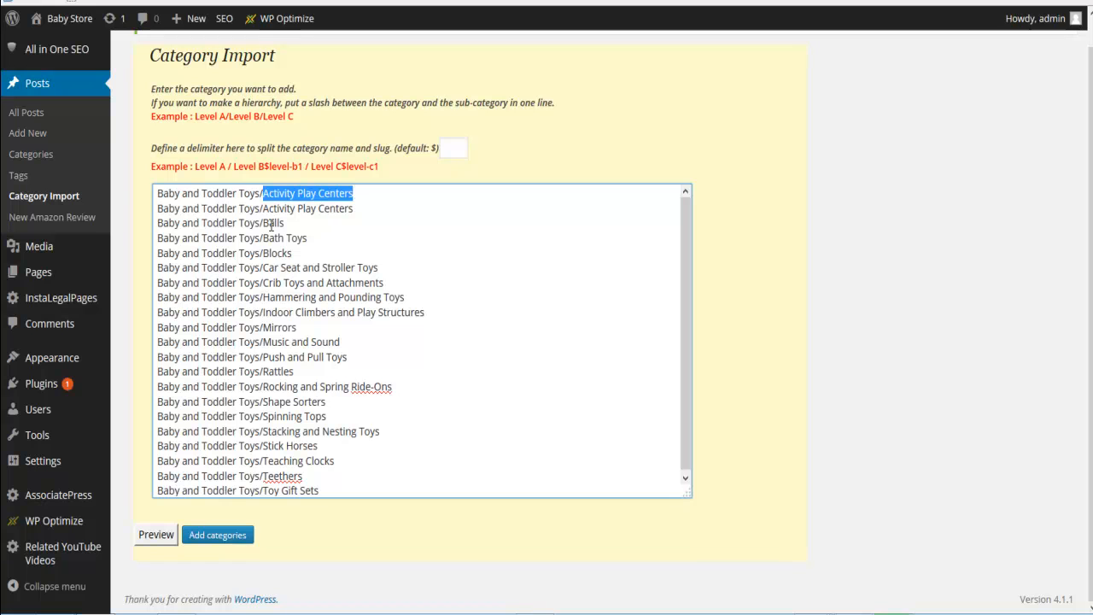
{"action": "left_click", "coordinate": [162, 534]}
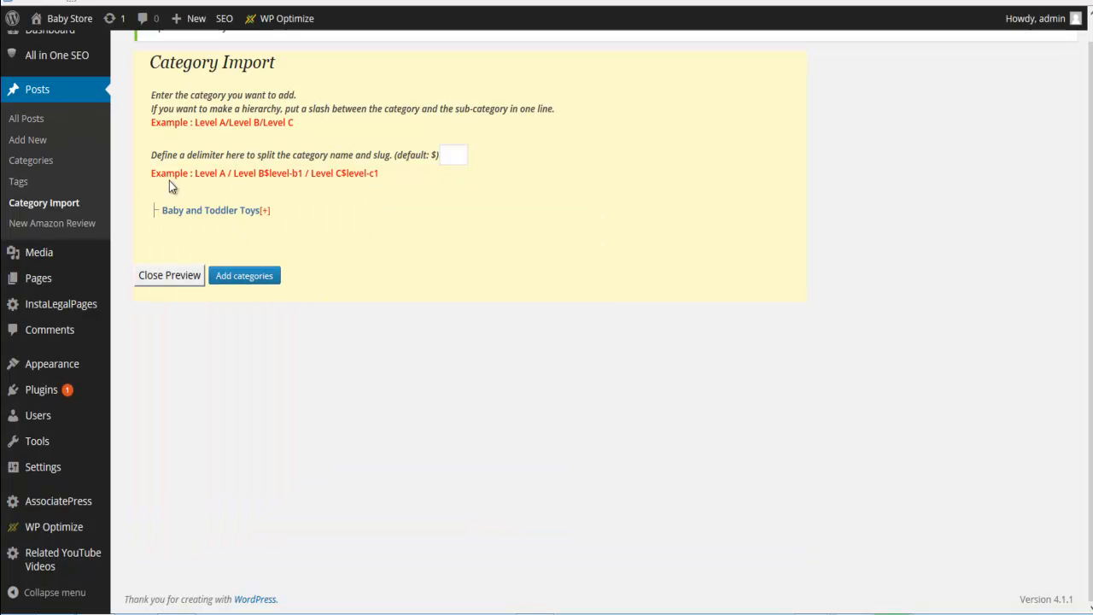
{"action": "left_click", "coordinate": [265, 210]}
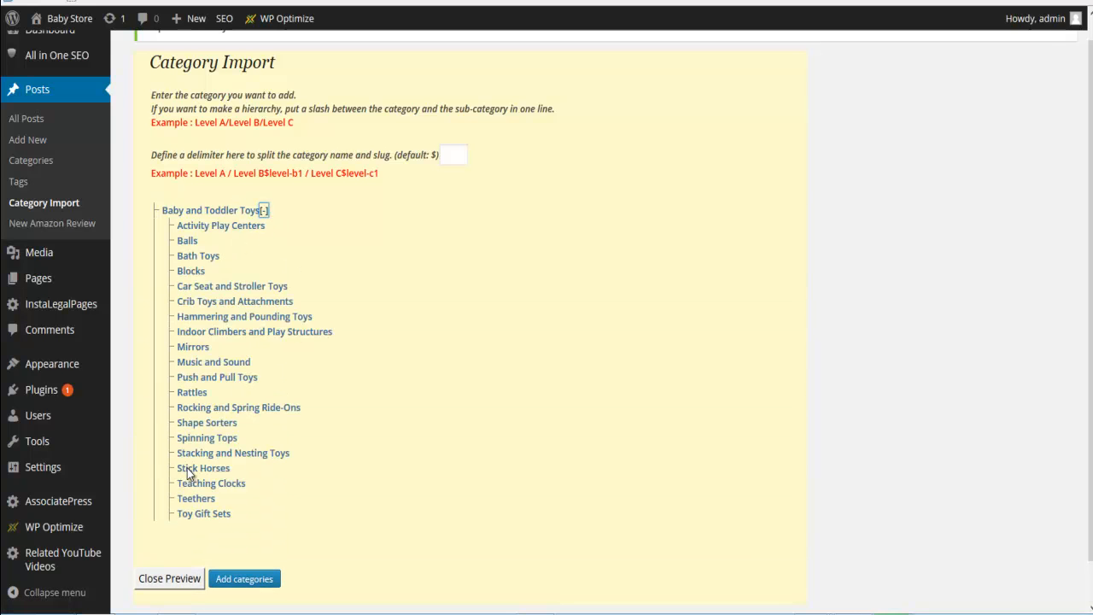
- Collapse the Baby and Toddler Toys preview and add the previewed categories to the site
{"action": "left_click", "coordinate": [265, 211]}
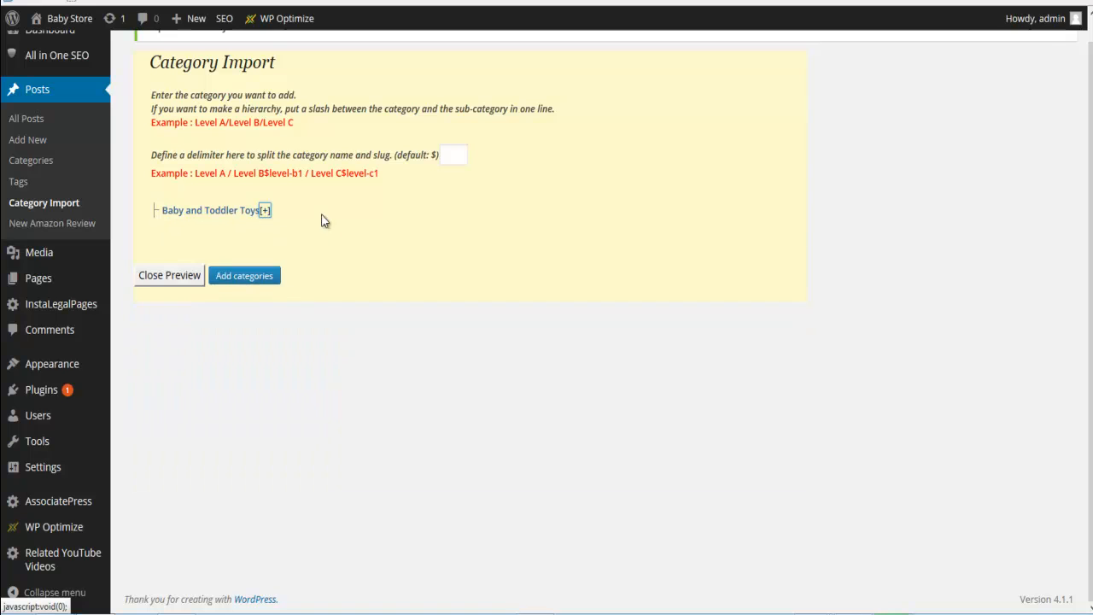
{"action": "left_click", "coordinate": [258, 278]}
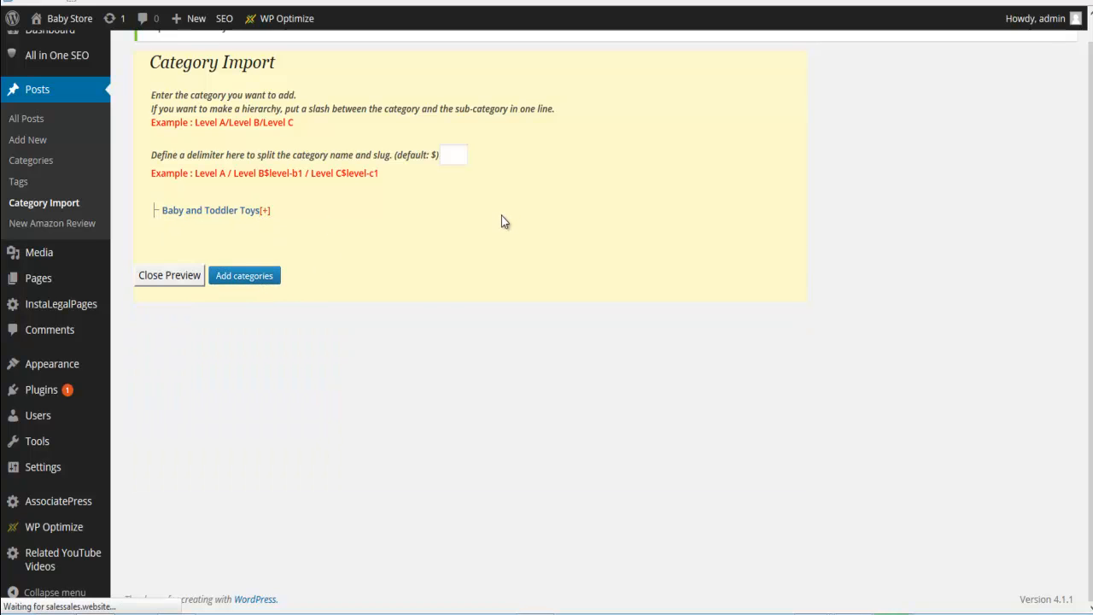
- Switch to the Find Browse Nodes site, open Baby & Toddler Toys from the Baby category, and copy its browse node ID 196601011
{"action": "key", "text": "ctrl+Tab"}
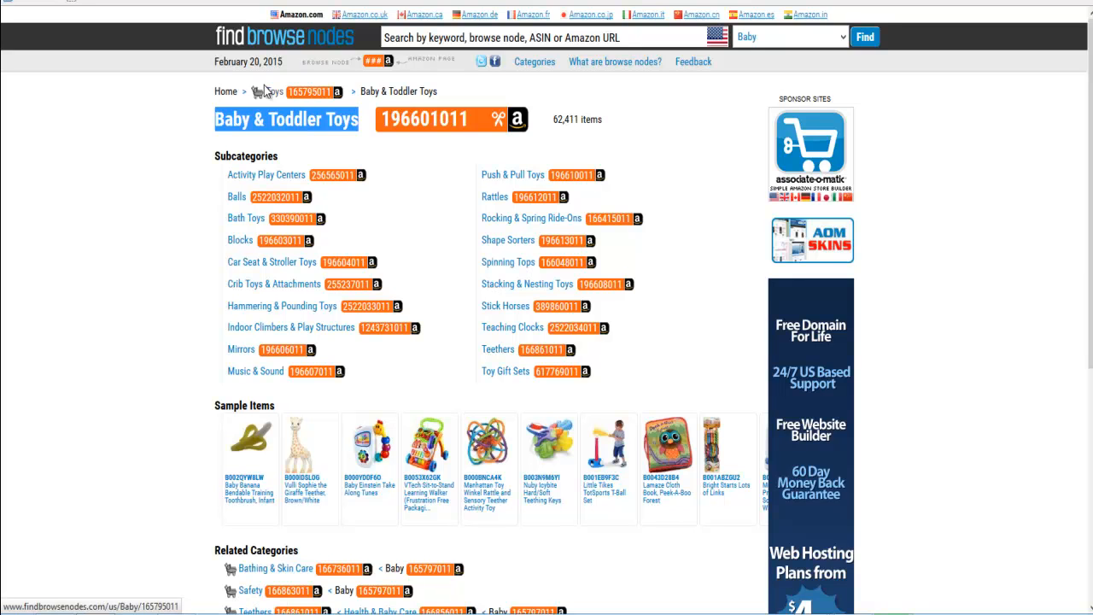
{"action": "key", "text": "alt+Left"}
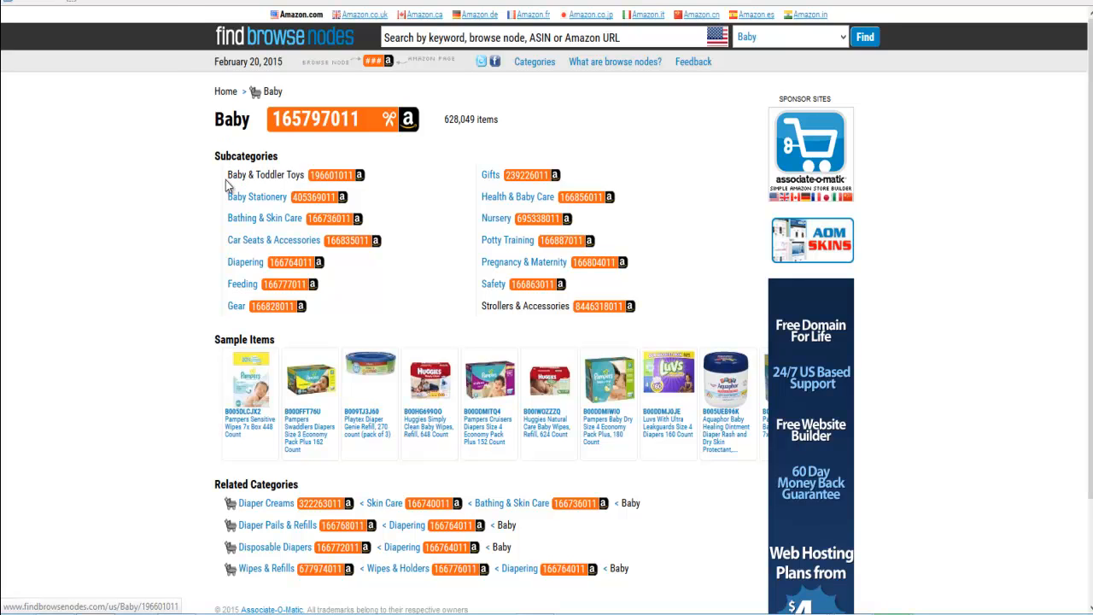
{"action": "left_click", "coordinate": [271, 176]}
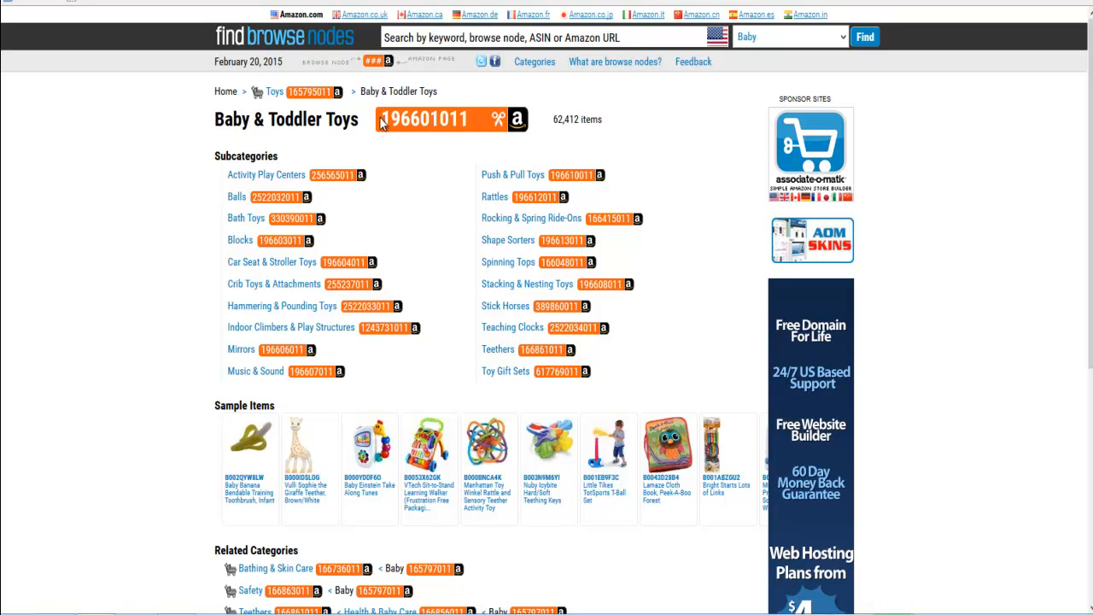
{"action": "left_click_drag", "start_coordinate": [385, 119], "coordinate": [478, 122]}
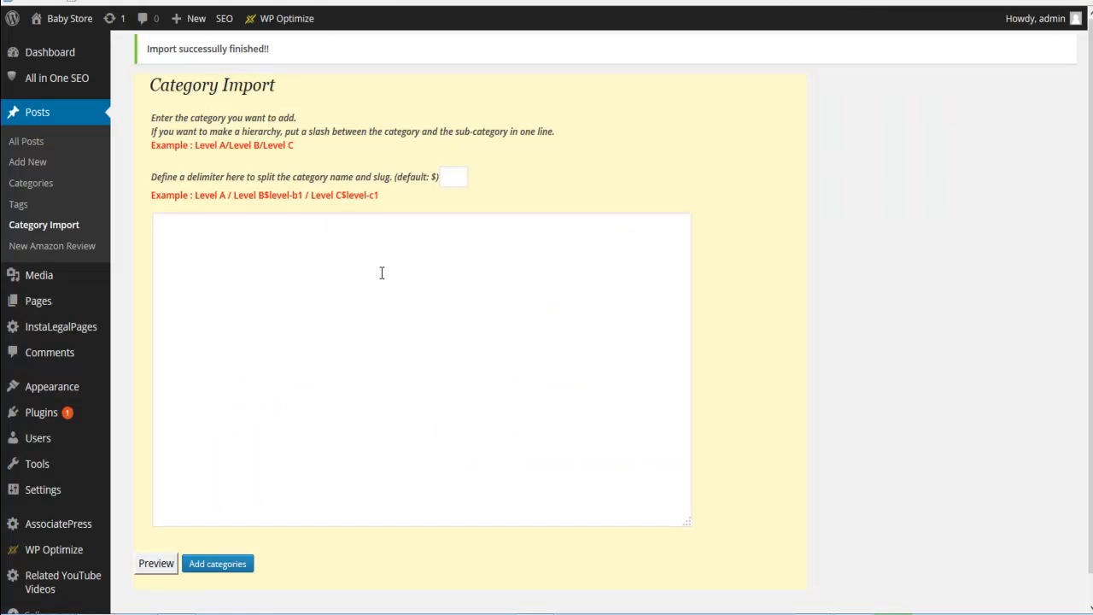
- In AssociatePress's AWS/Aff. Settings, fill in the AWS key, AWS secret key and Associate ID, and save the changes
{"action": "scroll", "coordinate": [205, 401], "scroll_direction": "down", "scroll_amount": 1}
{"action": "mouse_move", "coordinate": [77, 500]}
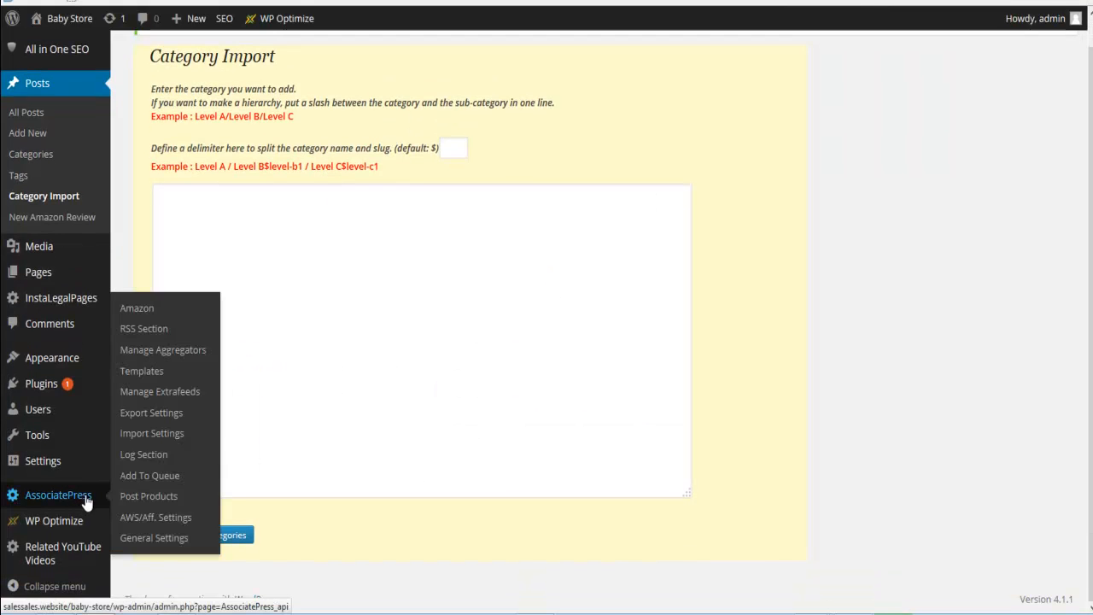
{"action": "left_click", "coordinate": [149, 518]}
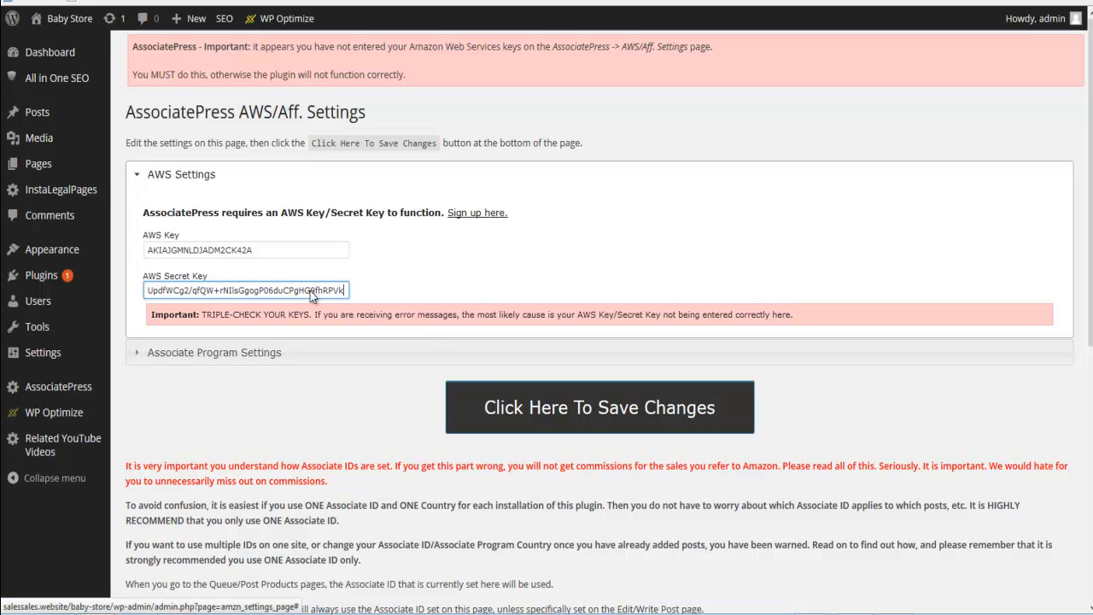
{"action": "left_click", "coordinate": [380, 365]}
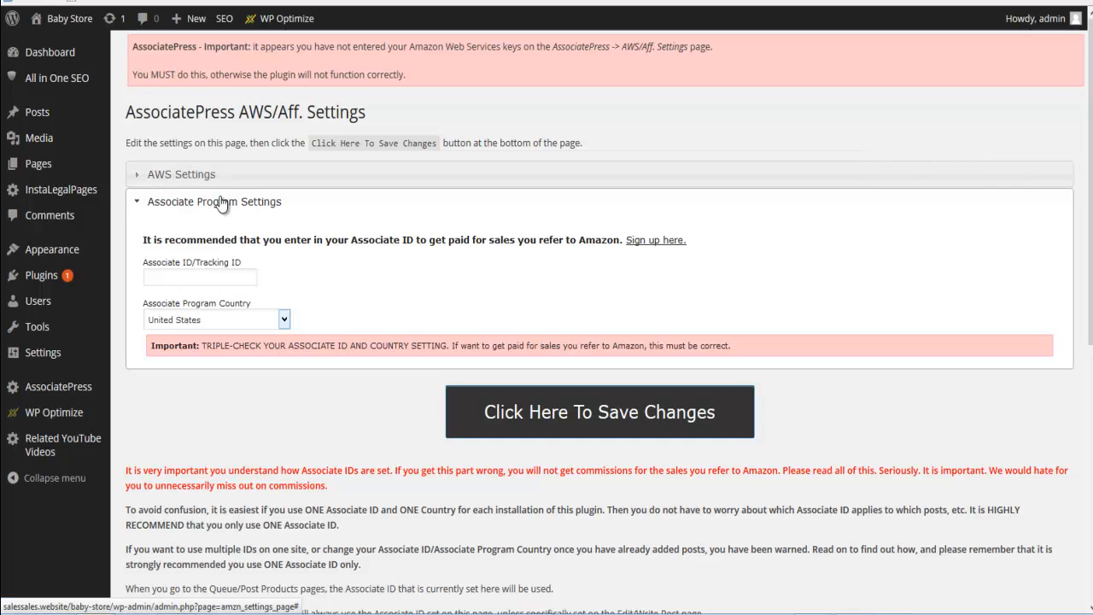
{"action": "left_click", "coordinate": [209, 275]}
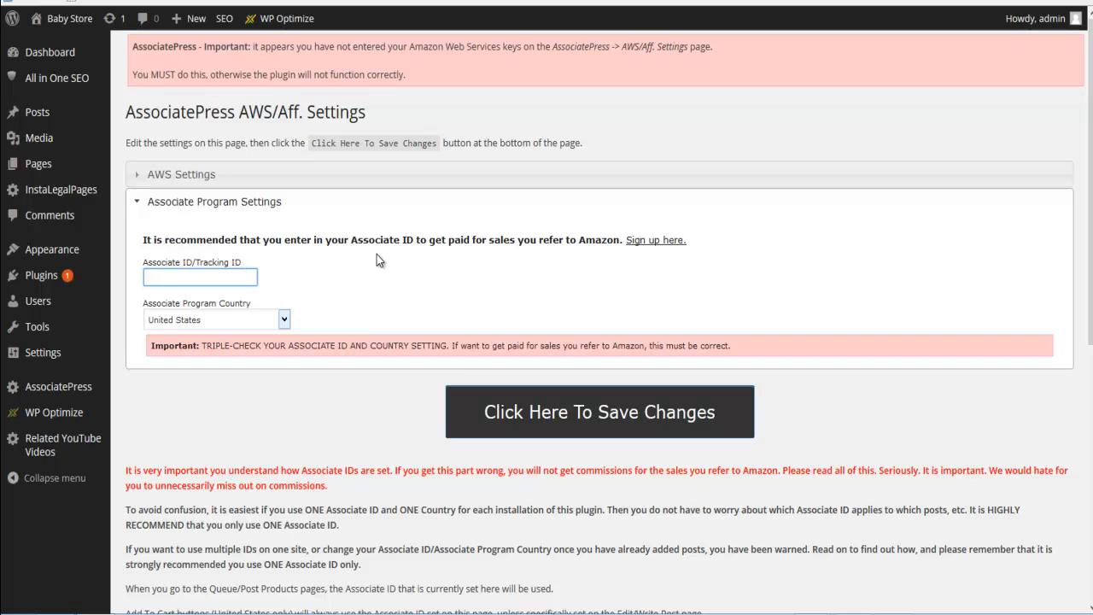
{"action": "type", "text": "mybeab-20"}
{"action": "left_click", "coordinate": [577, 403]}
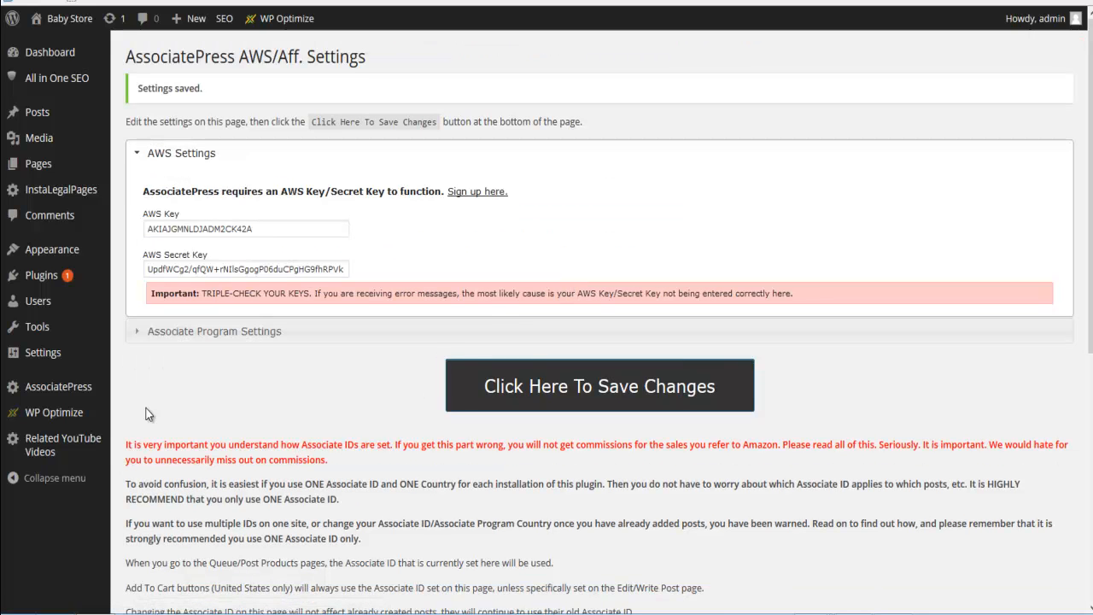
- In AssociatePress's General Settings, set the template set to default and enable jQuery Fancybox image galleries and the WordPress post thumbnail
{"action": "mouse_move", "coordinate": [77, 391]}
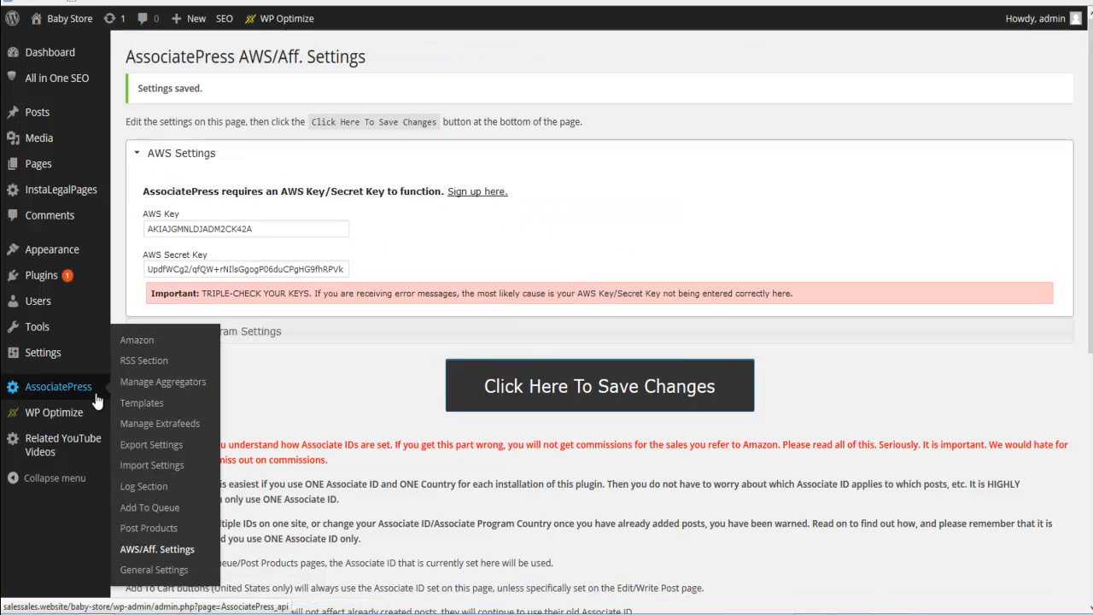
{"action": "left_click", "coordinate": [163, 570]}
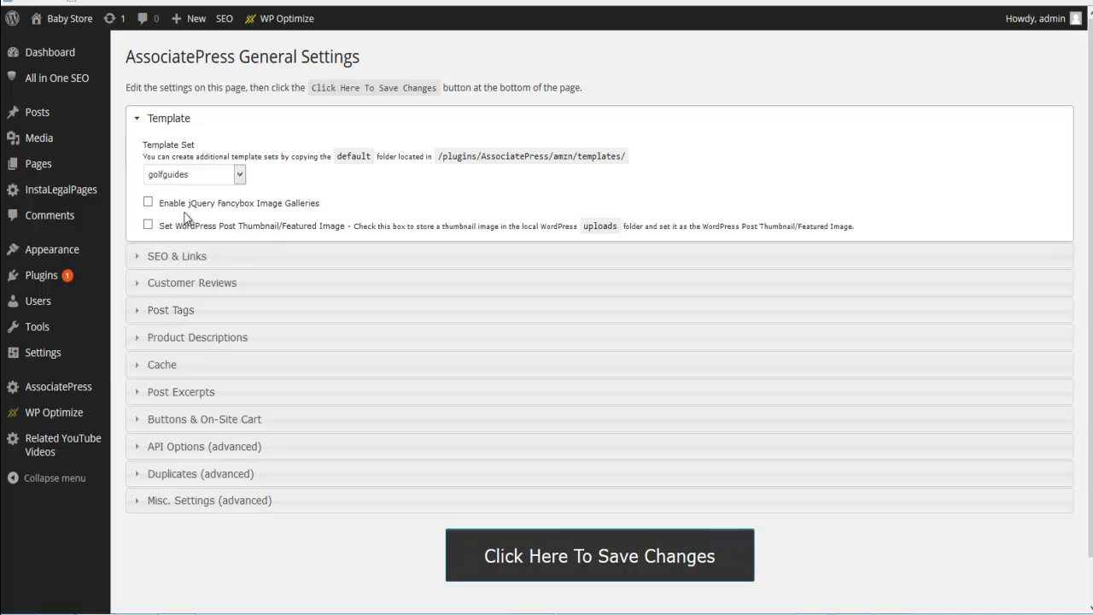
{"action": "left_click", "coordinate": [244, 175]}
{"action": "left_click", "coordinate": [157, 213]}
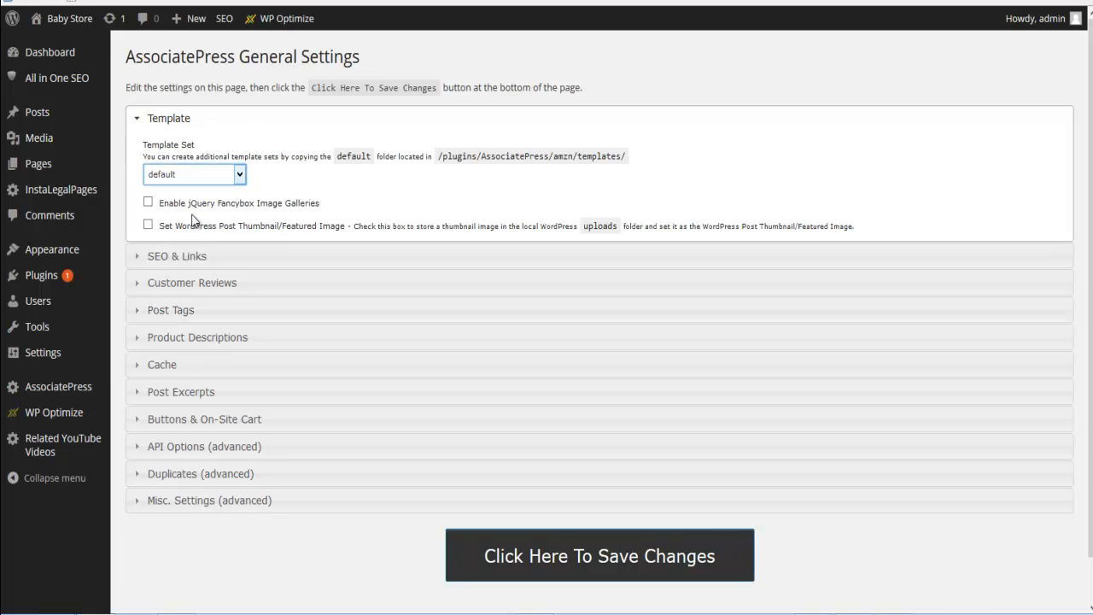
{"action": "left_click", "coordinate": [149, 205]}
{"action": "left_click", "coordinate": [148, 226]}
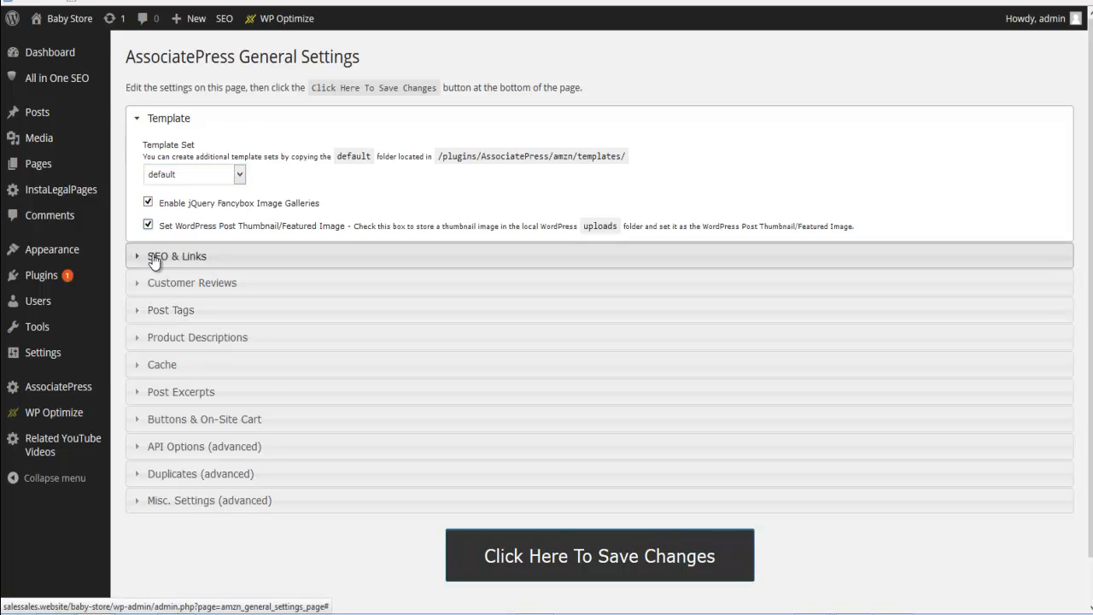
- Under SEO & Links, make Amazon links open in a new window with rel='nofollow' and integrate with All-In-One SEO Pack
{"action": "left_click", "coordinate": [163, 256]}
{"action": "left_click", "coordinate": [147, 171]}
{"action": "left_click", "coordinate": [148, 183]}
{"action": "left_click", "coordinate": [147, 199]}
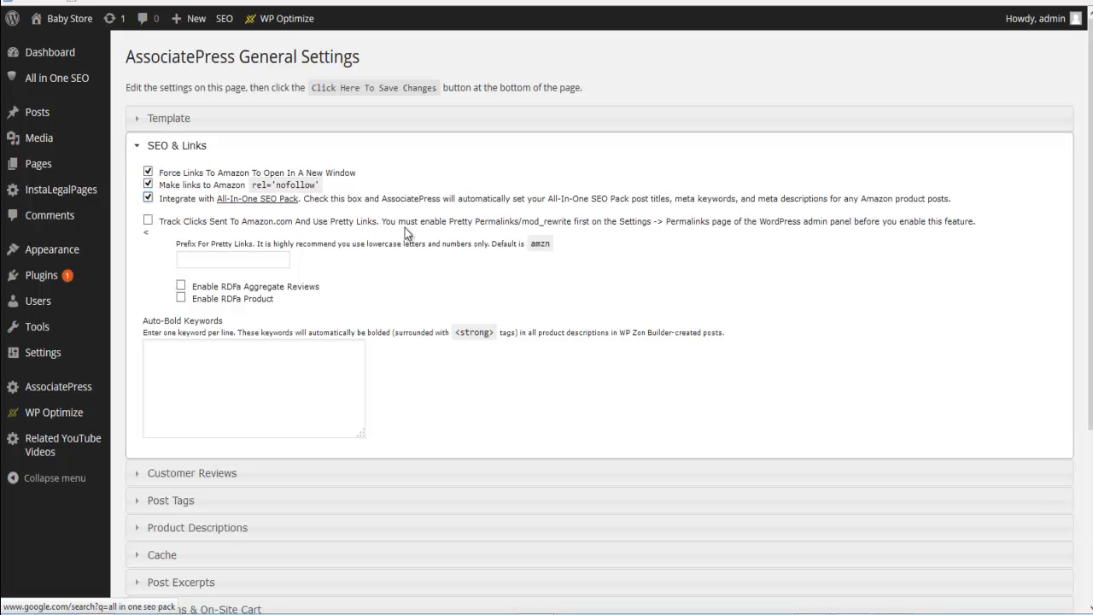
- Select the options wanted for Customer Reviews and Post Tags in the general settings
{"action": "scroll", "coordinate": [405, 239], "scroll_direction": "down", "scroll_amount": 1}
{"action": "scroll", "coordinate": [404, 240], "scroll_direction": "down", "scroll_amount": 5}
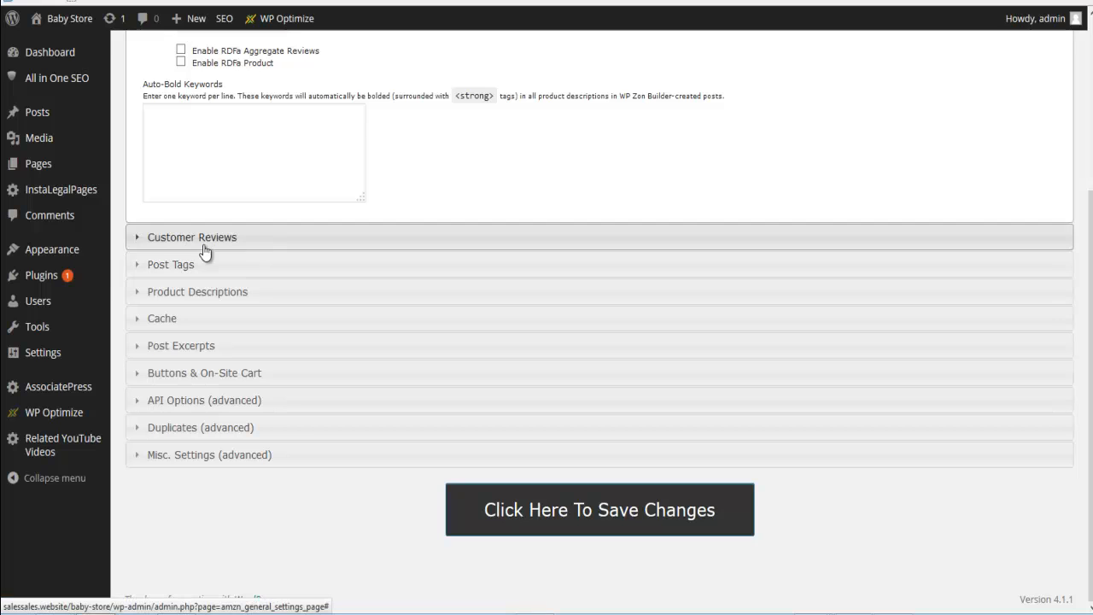
{"action": "left_click", "coordinate": [203, 244]}
{"action": "left_click", "coordinate": [148, 171]}
{"action": "left_click", "coordinate": [148, 116]}
{"action": "left_click", "coordinate": [171, 264]}
{"action": "left_click", "coordinate": [147, 159]}
- Enable attempting to remove HTML from product descriptions and using the short template instead of the textual excerpt
{"action": "left_click", "coordinate": [200, 294]}
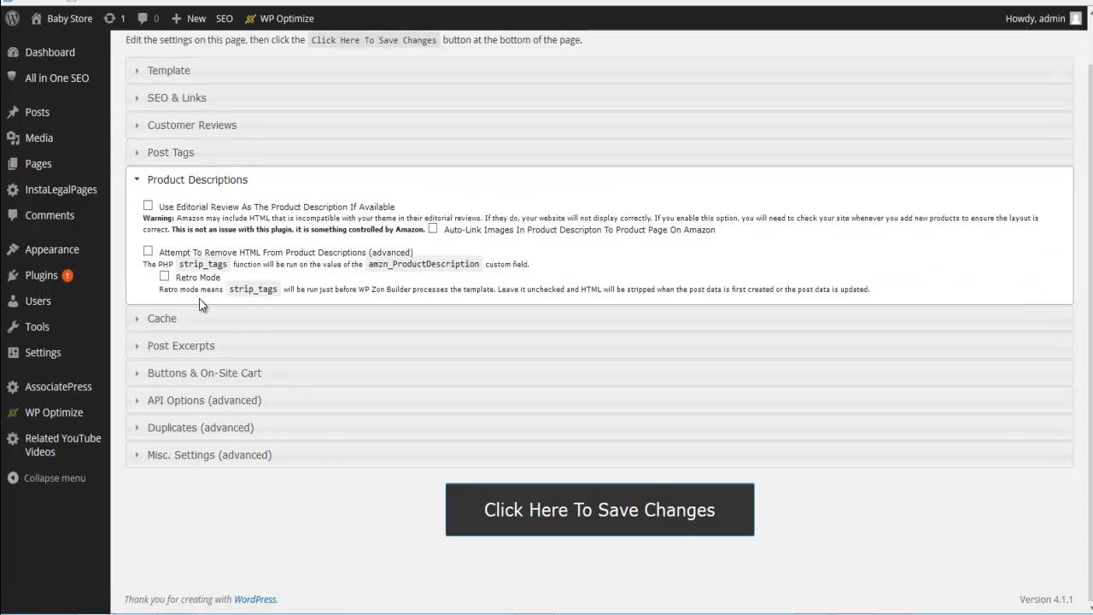
{"action": "left_click", "coordinate": [149, 252]}
{"action": "left_click", "coordinate": [198, 346]}
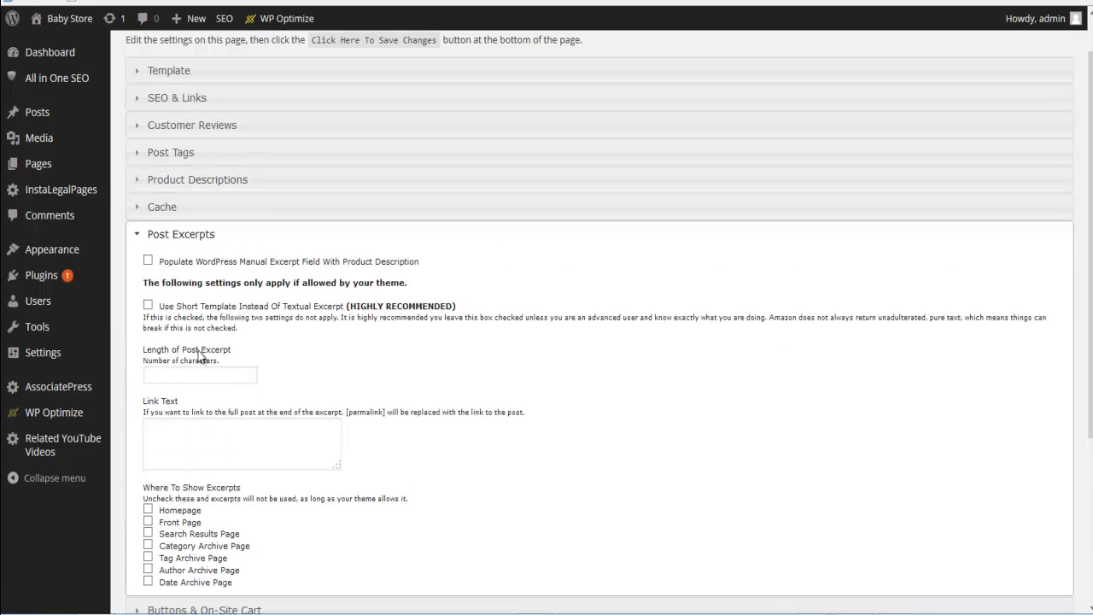
{"action": "left_click", "coordinate": [148, 305]}
- Under Buttons & On-Site Cart, display the More Information button with the moreinfo-legacy.png image and save the general settings
{"action": "scroll", "coordinate": [342, 342], "scroll_direction": "down", "scroll_amount": 5}
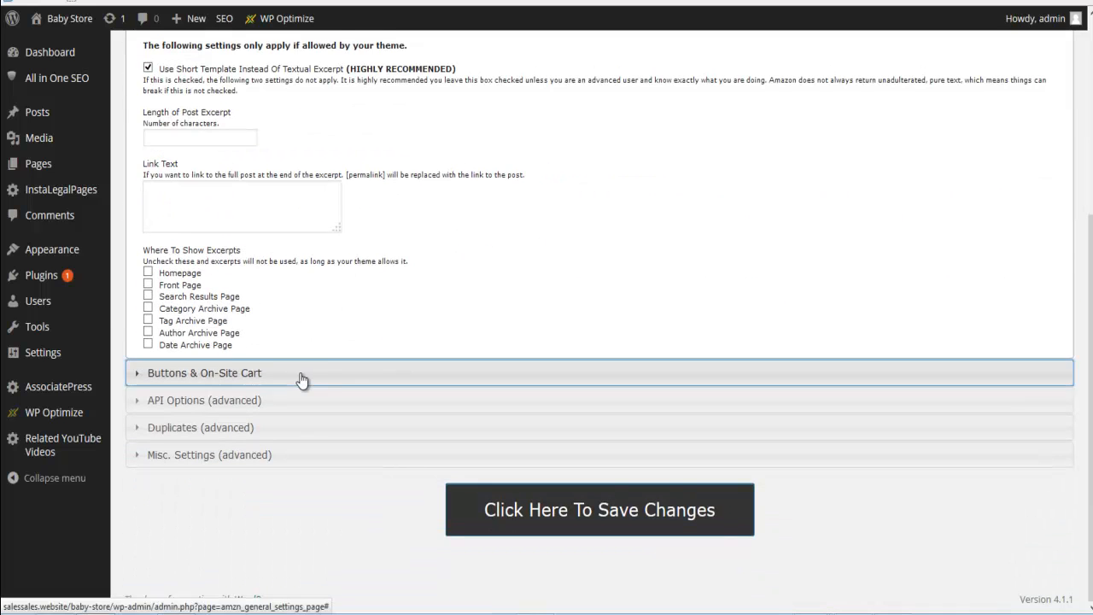
{"action": "left_click", "coordinate": [300, 378]}
{"action": "scroll", "coordinate": [218, 235], "scroll_direction": "up", "scroll_amount": 2}
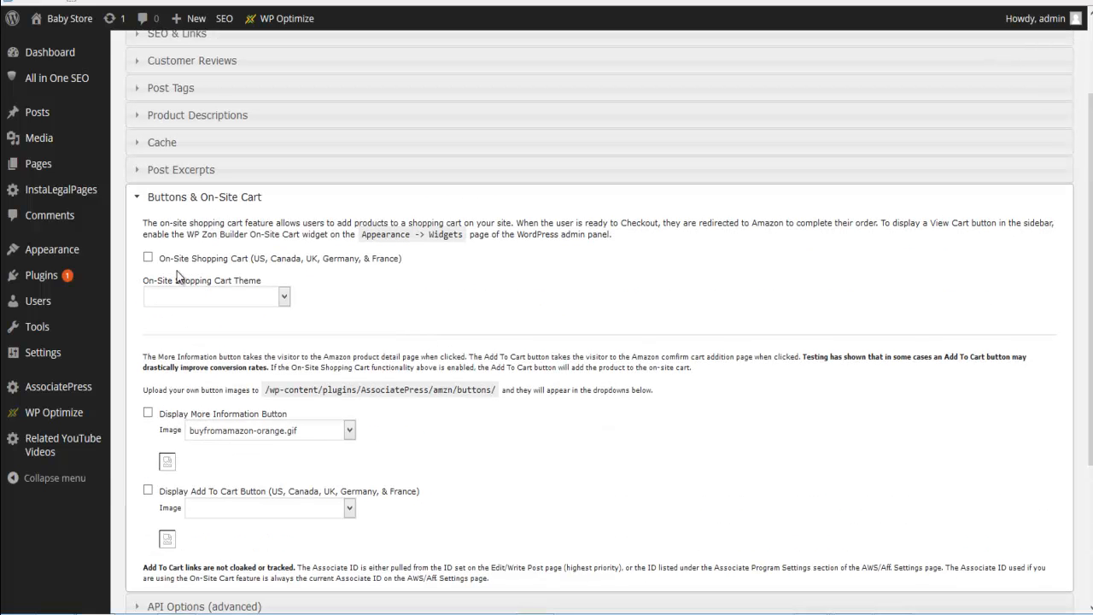
{"action": "left_click", "coordinate": [148, 259]}
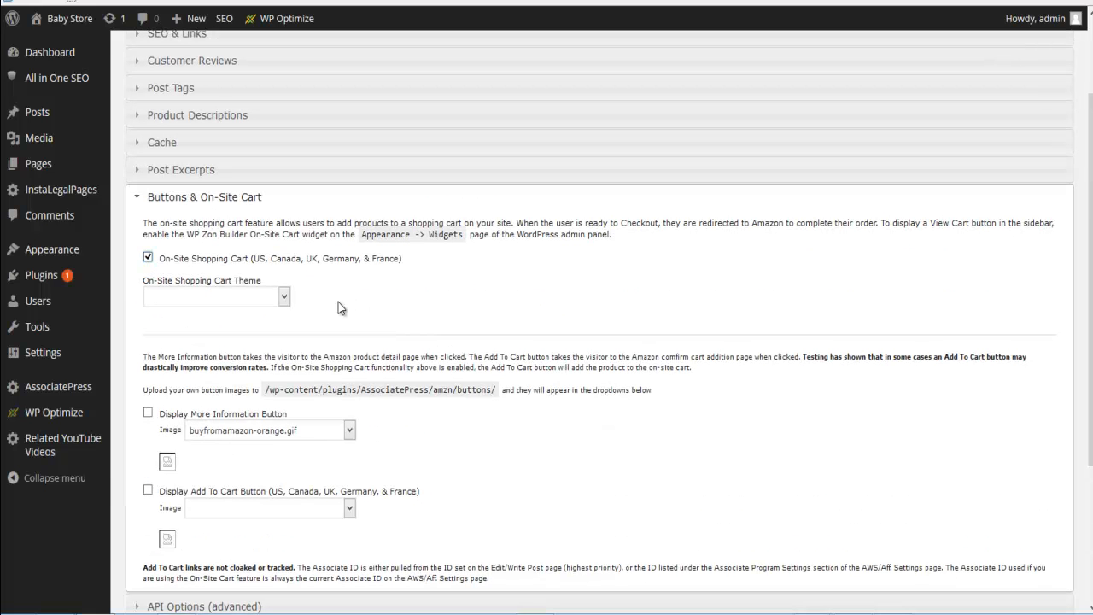
{"action": "scroll", "coordinate": [148, 259], "scroll_direction": "down", "scroll_amount": 3}
{"action": "left_click", "coordinate": [147, 240]}
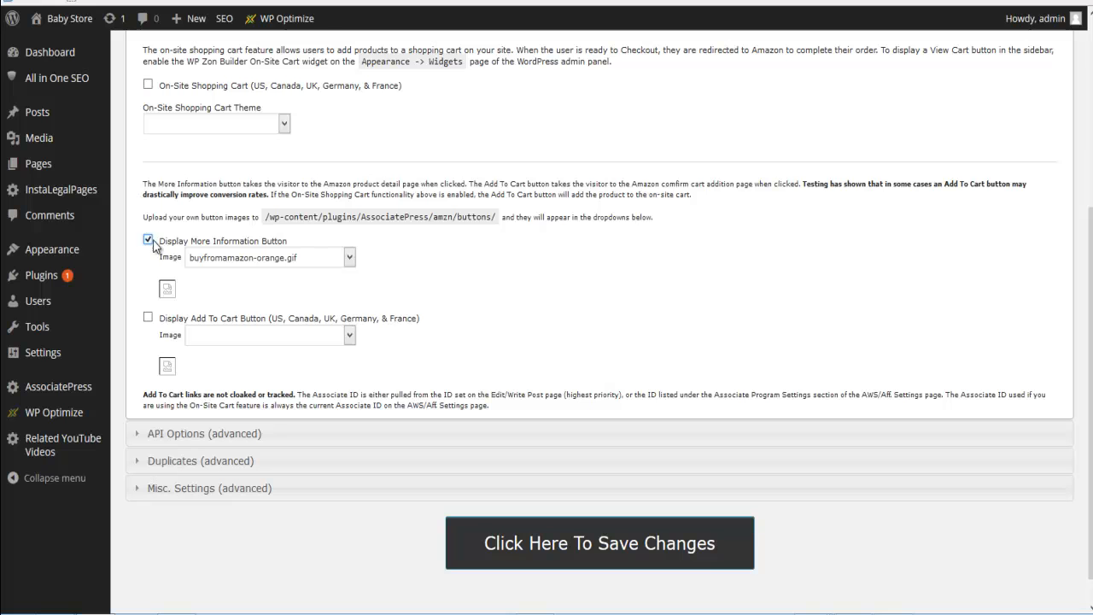
{"action": "left_click", "coordinate": [348, 258]}
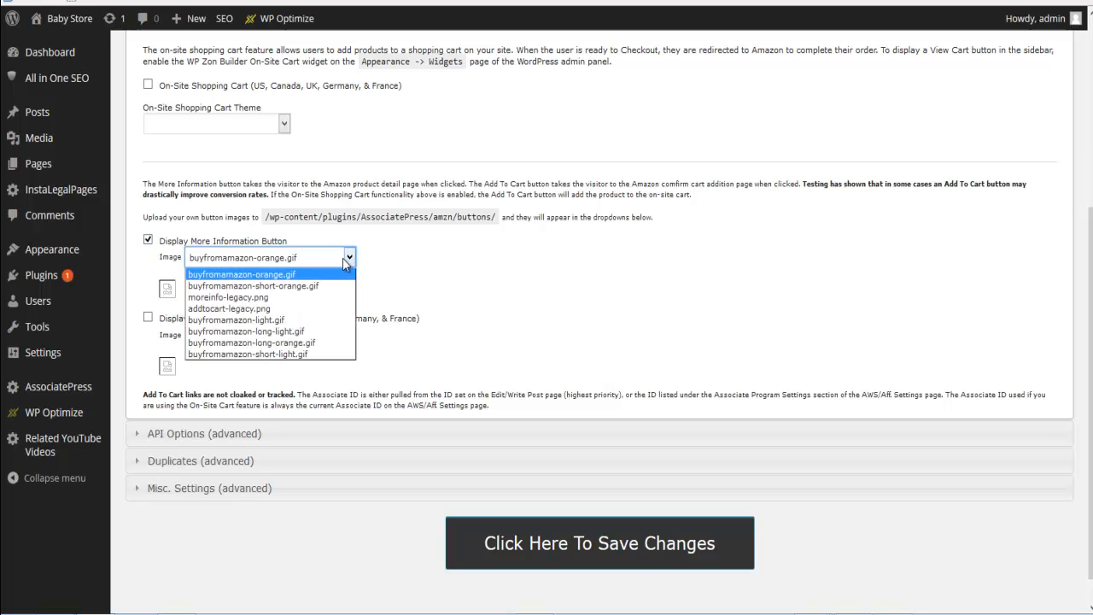
{"action": "left_click", "coordinate": [293, 297]}
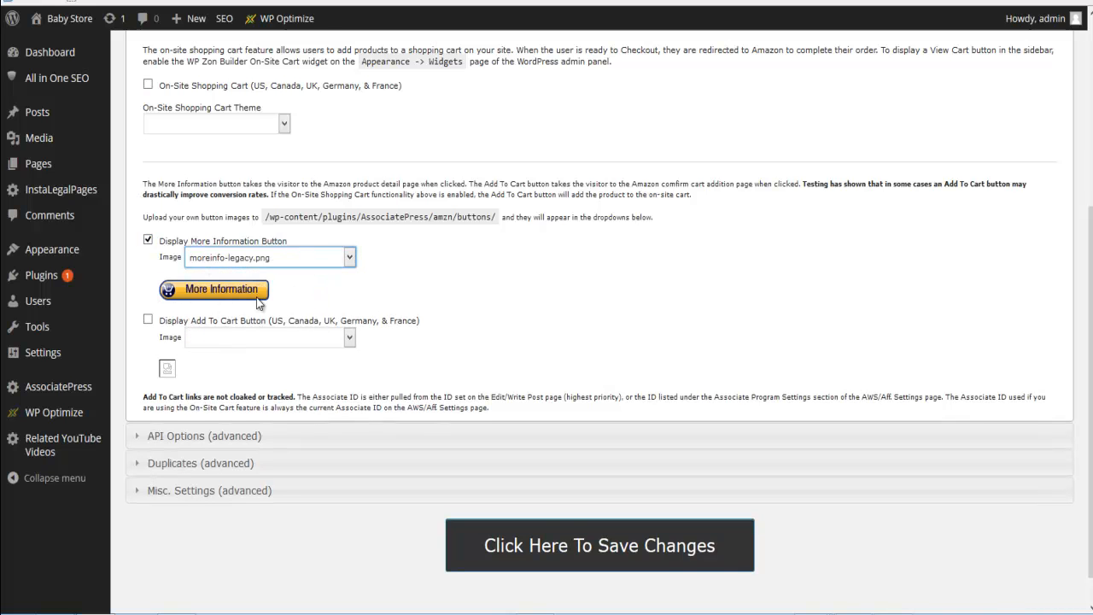
{"action": "scroll", "coordinate": [403, 365], "scroll_direction": "down", "scroll_amount": 1}
{"action": "left_click", "coordinate": [527, 507]}
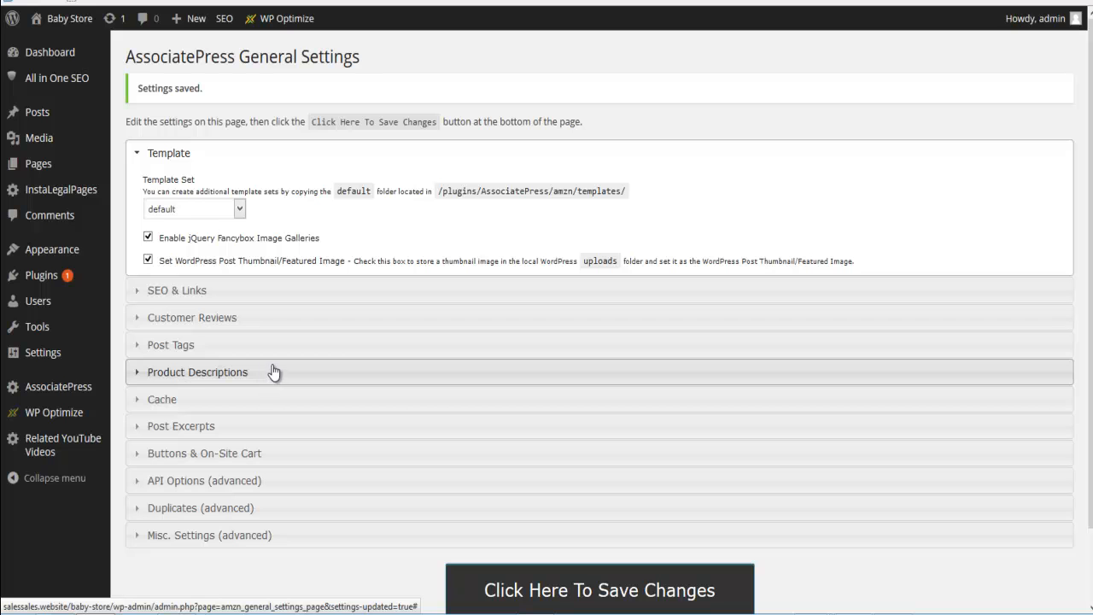
- In AssociatePress's Add To Queue page, get products for browse node ID 196601011 in the Baby category
{"action": "mouse_move", "coordinate": [66, 389]}
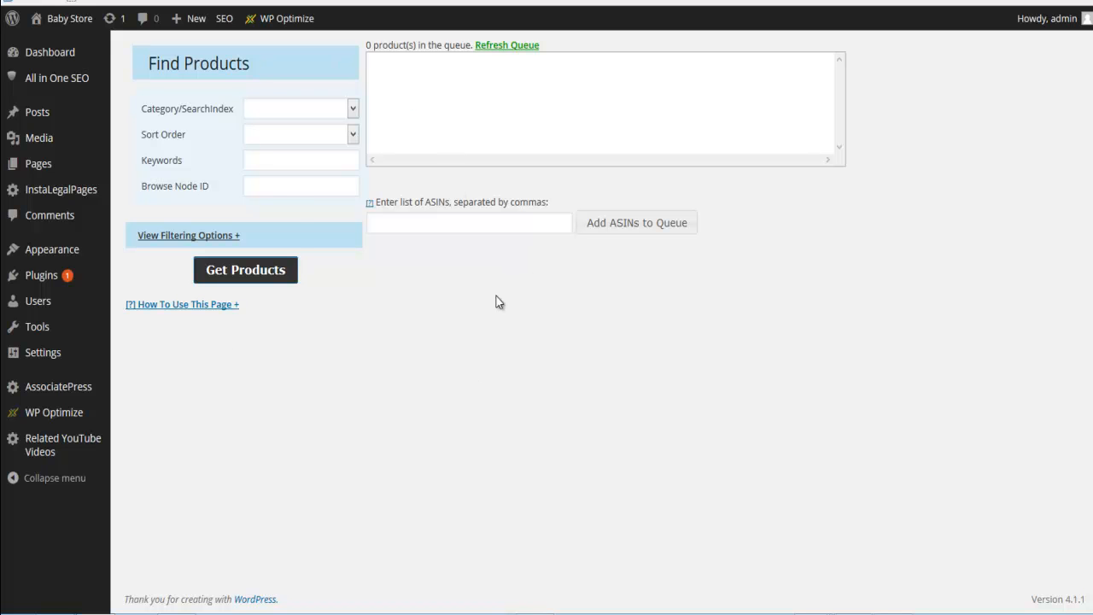
{"action": "left_click", "coordinate": [286, 186]}
{"action": "type", "text": "196601011"}
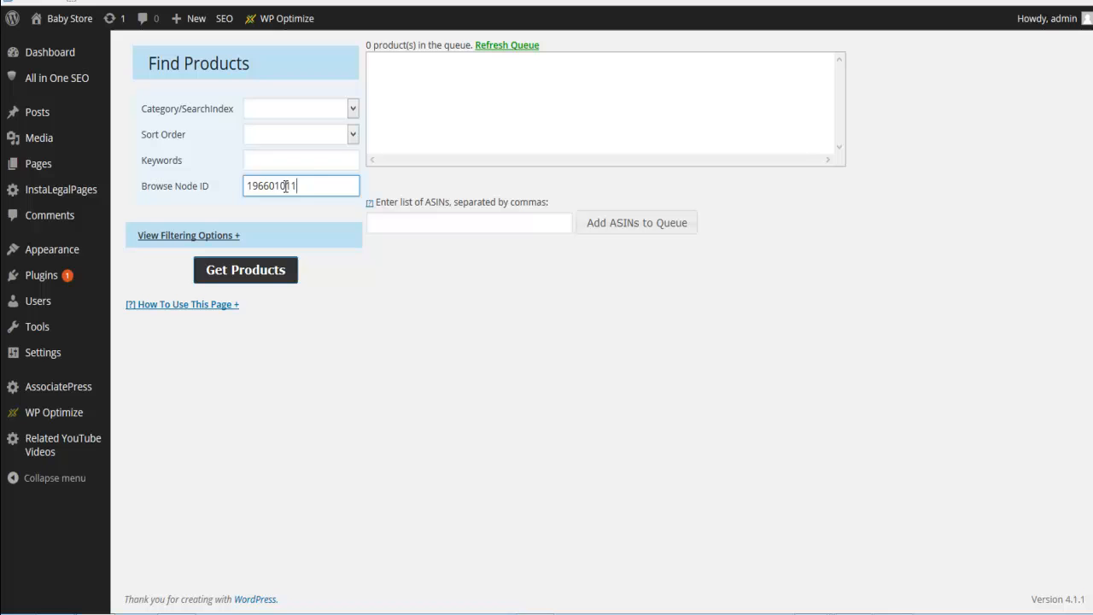
{"action": "left_click", "coordinate": [353, 108]}
{"action": "left_click", "coordinate": [264, 171]}
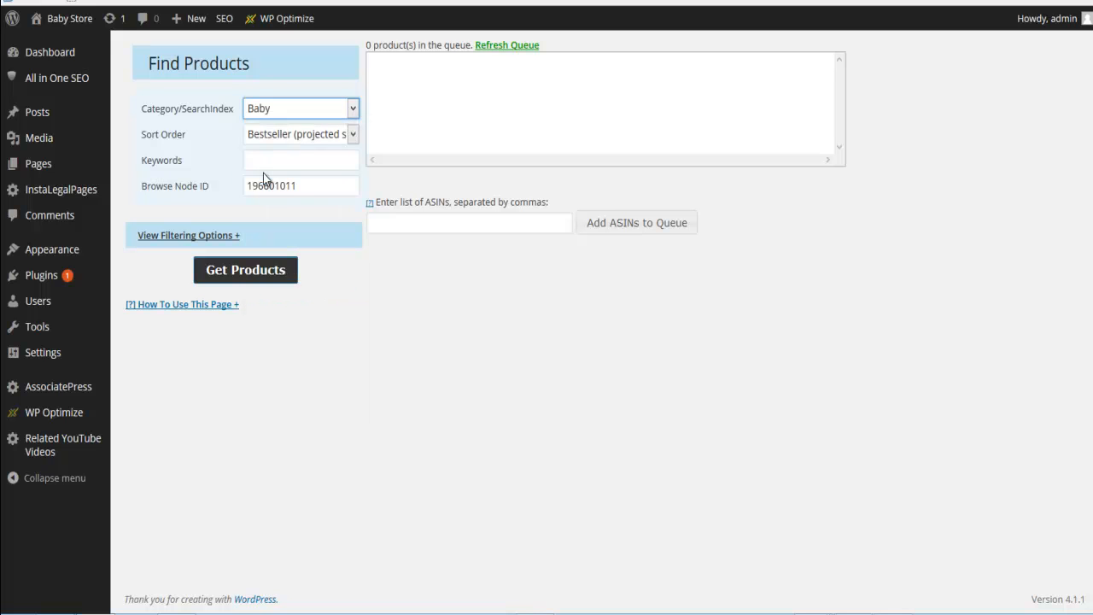
{"action": "left_click", "coordinate": [226, 272]}
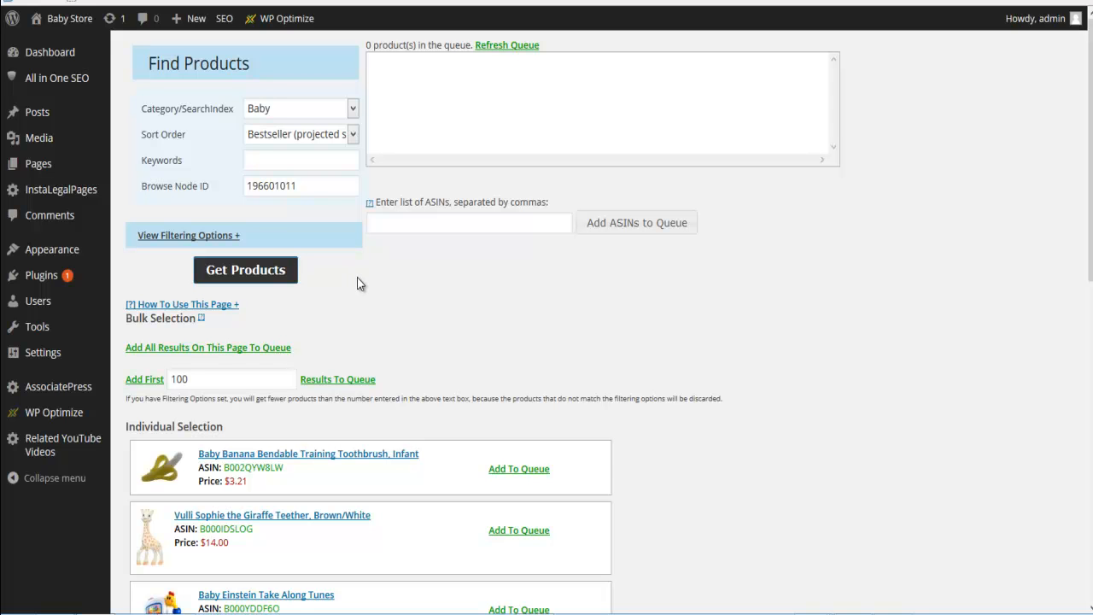
- Look through the retrieved baby toy products and the options for adding them to the queue
{"action": "scroll", "coordinate": [359, 277], "scroll_direction": "down", "scroll_amount": 4}
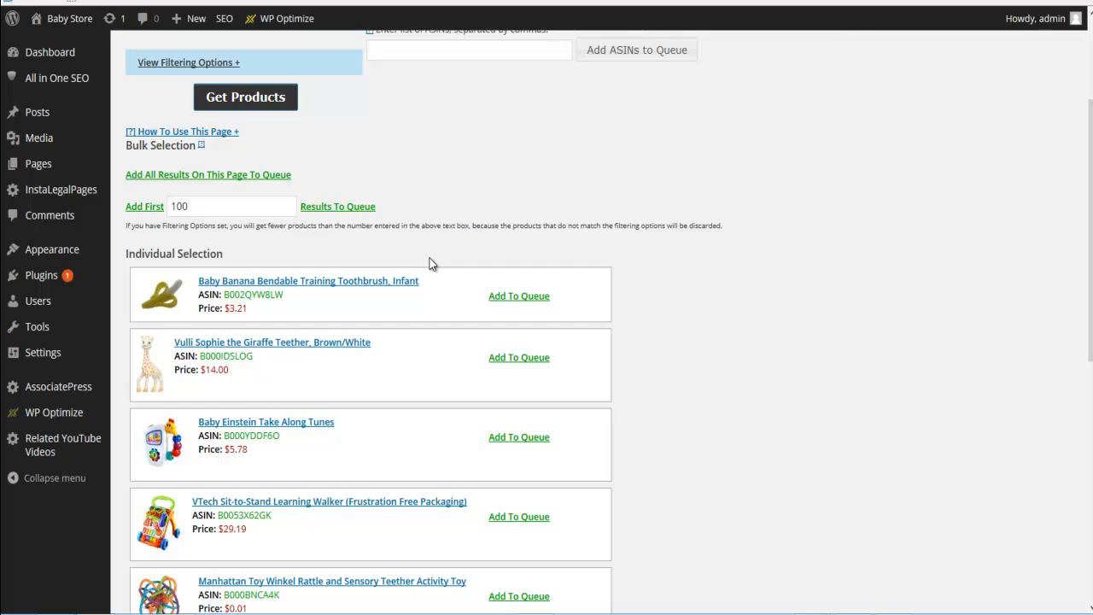
{"action": "scroll", "coordinate": [430, 258], "scroll_direction": "up", "scroll_amount": 2}
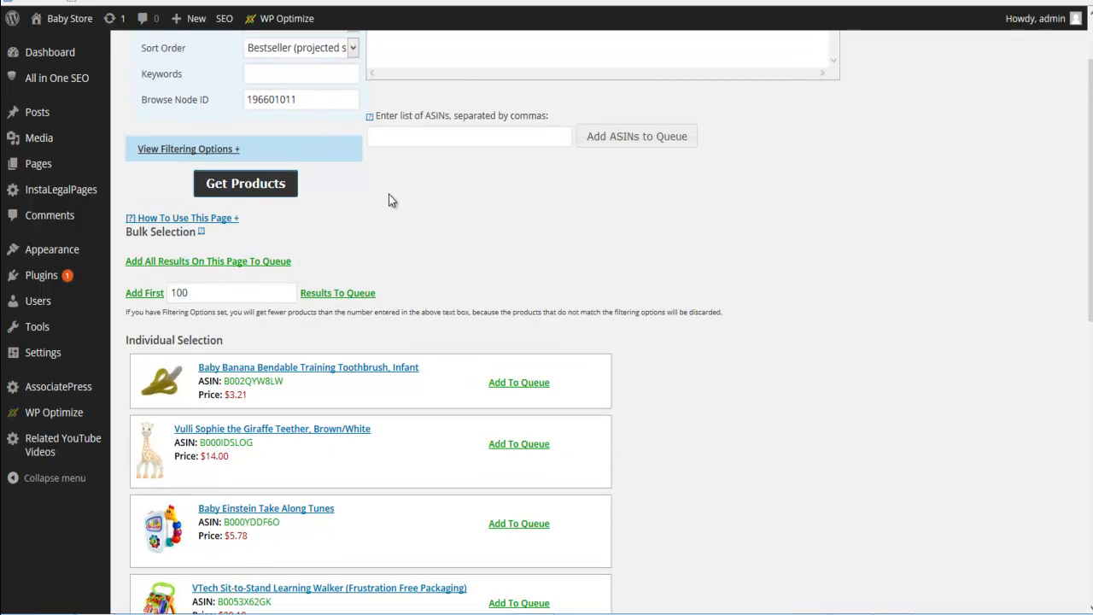
{"action": "scroll", "coordinate": [390, 200], "scroll_direction": "up", "scroll_amount": 2}
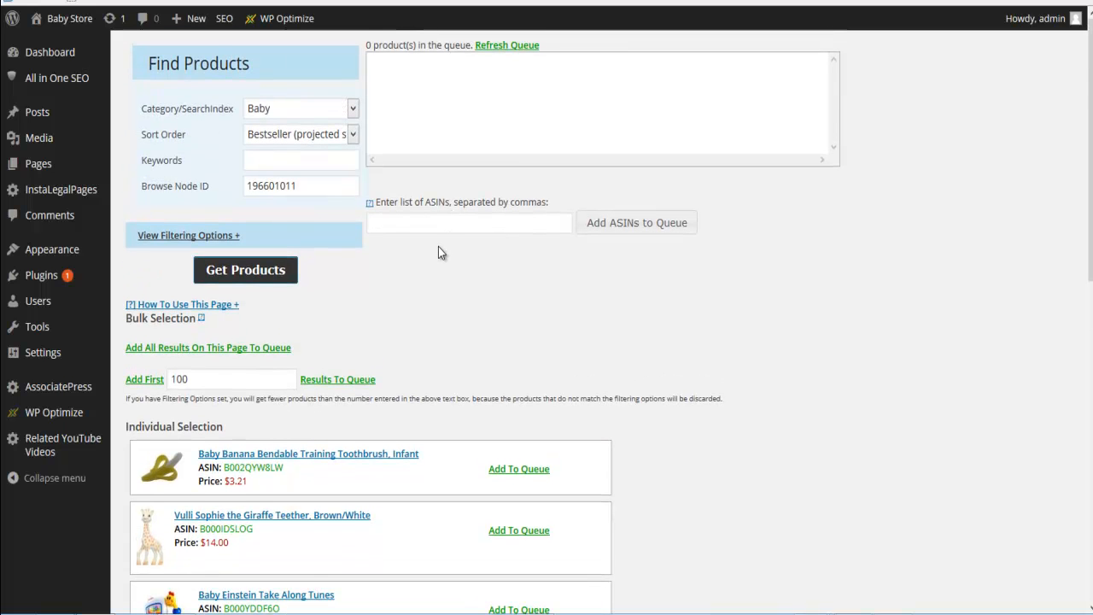
{"action": "scroll", "coordinate": [438, 250], "scroll_direction": "down", "scroll_amount": 4}
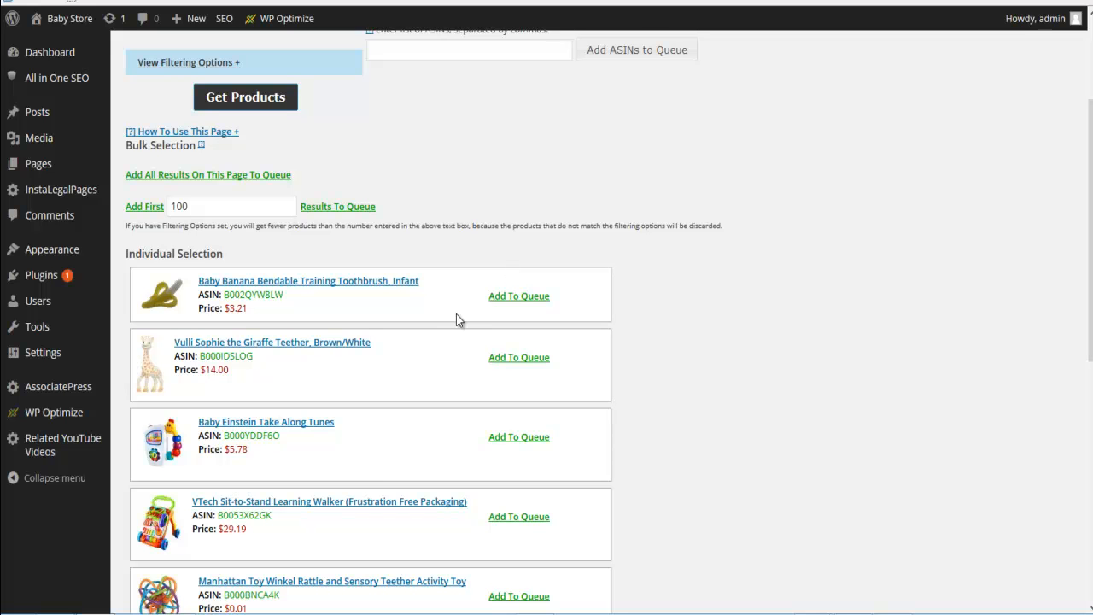
{"action": "scroll", "coordinate": [456, 298], "scroll_direction": "down", "scroll_amount": 4}
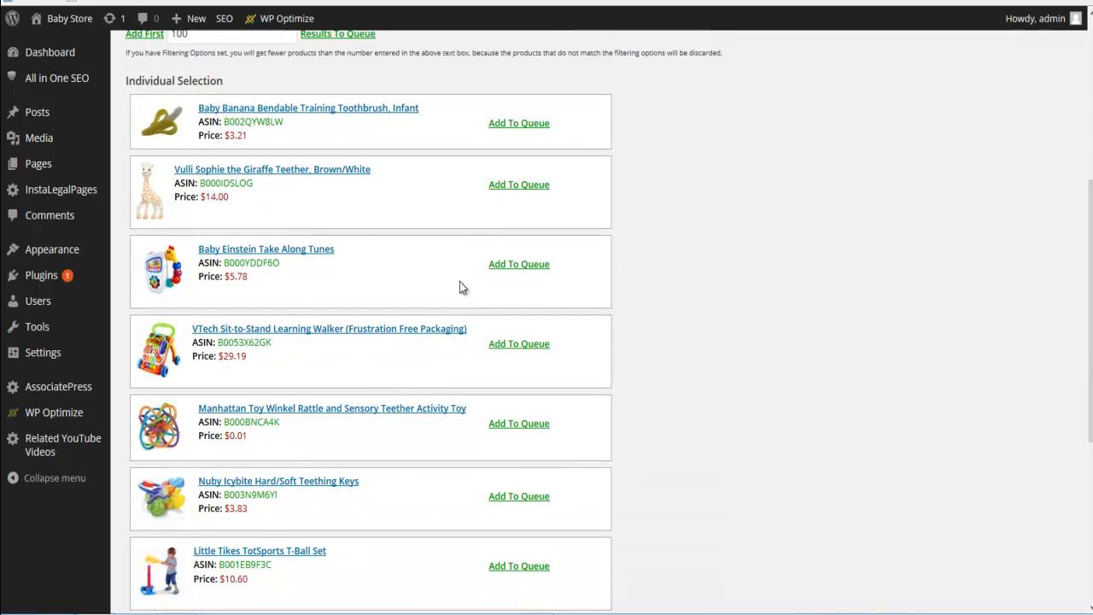
- Add the first 20 retrieved baby products to the AssociatePress queue in bulk
{"action": "scroll", "coordinate": [452, 395], "scroll_direction": "up", "scroll_amount": 6}
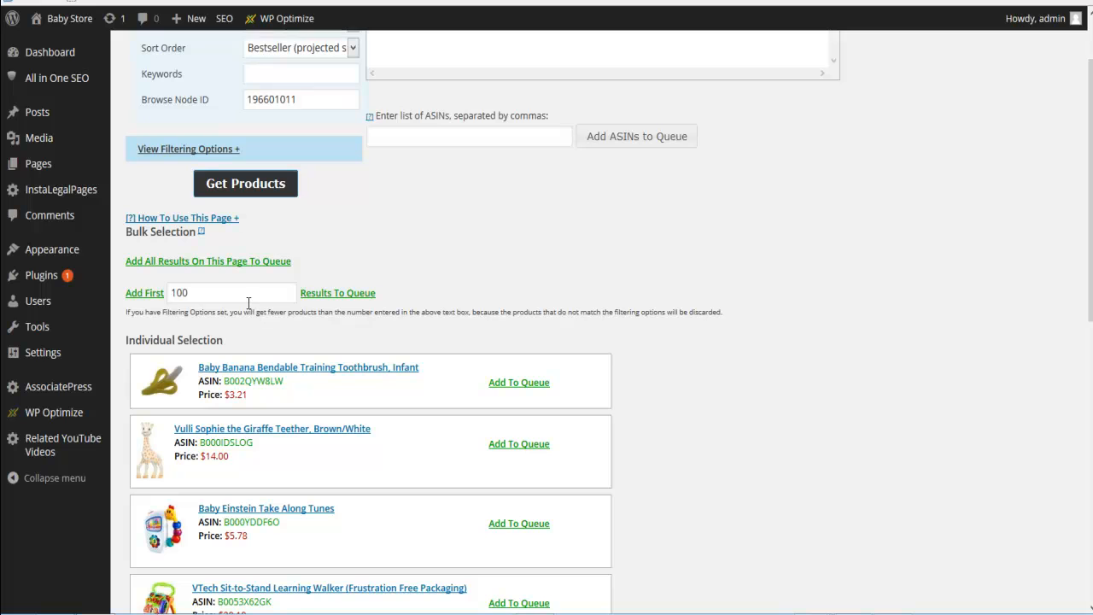
{"action": "double_click", "coordinate": [167, 292]}
{"action": "type", "text": "20"}
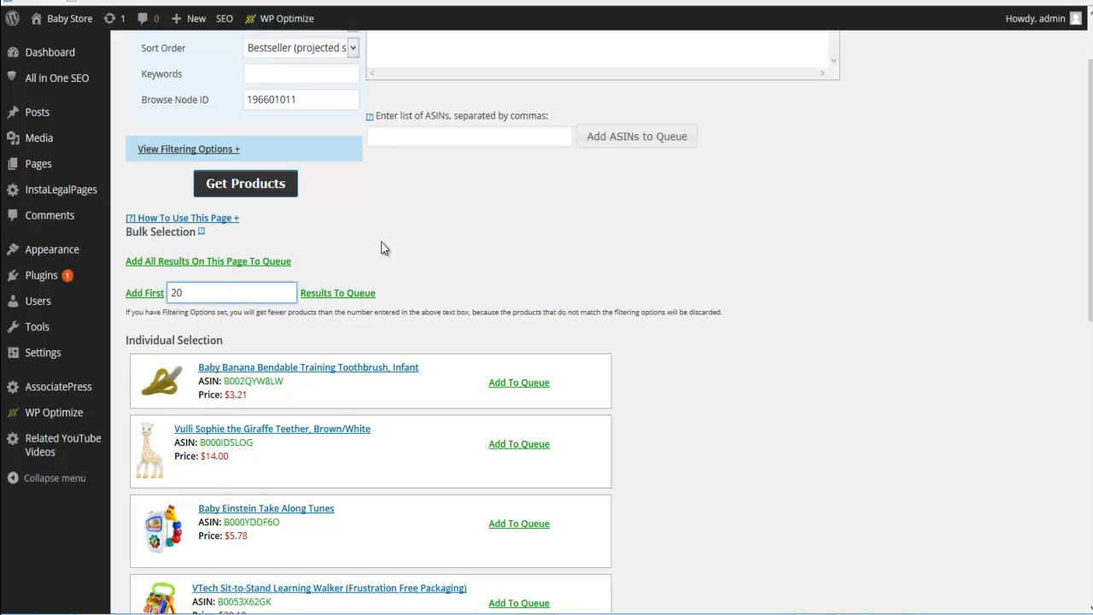
{"action": "left_click", "coordinate": [341, 294]}
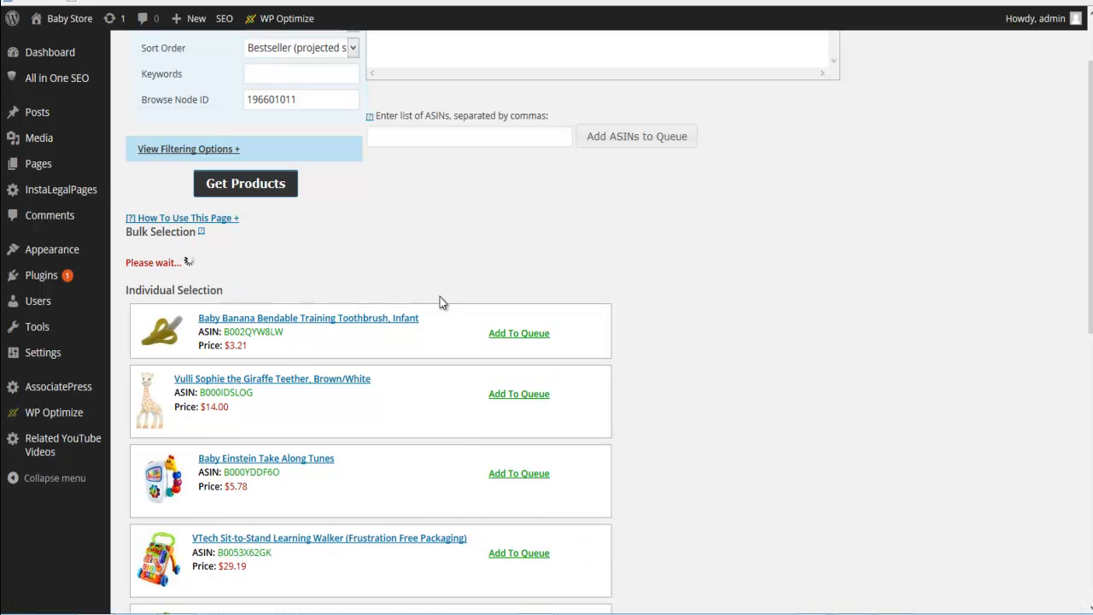
{"action": "scroll", "coordinate": [589, 247], "scroll_direction": "up", "scroll_amount": 1}
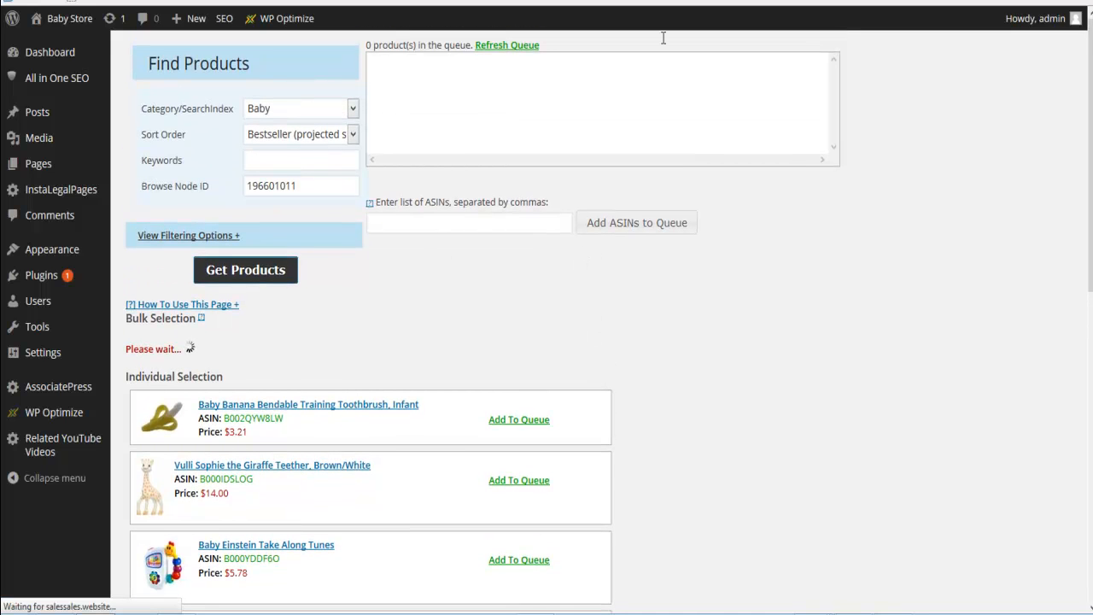
- Switch to Amazon and open the Baby department, checking the Baby & Toddler Toys category name on Find Browse Nodes
{"action": "key", "text": "ctrl+Tab"}
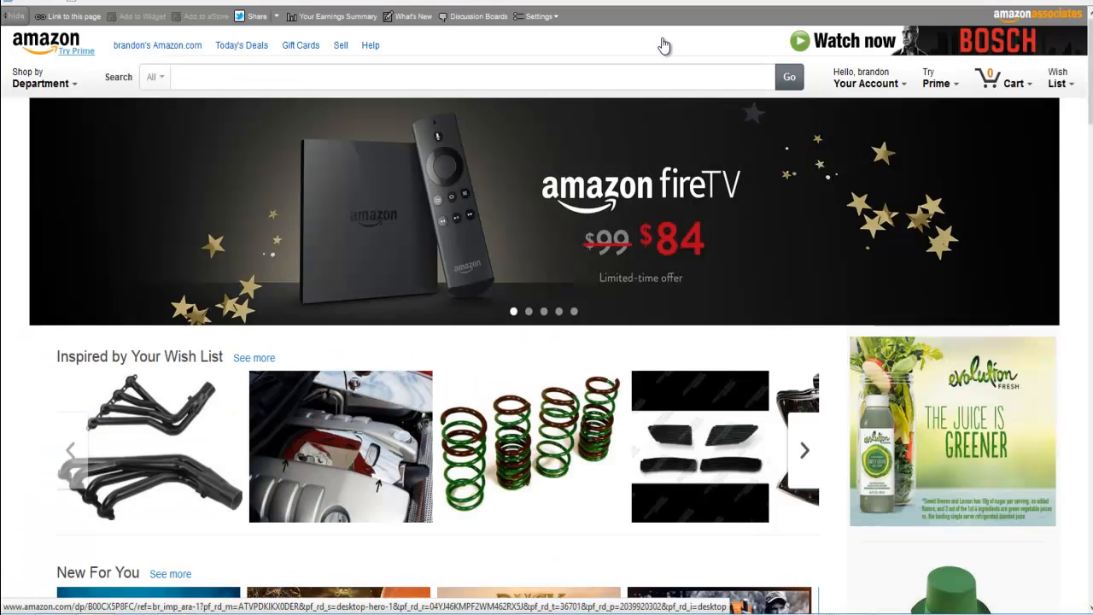
{"action": "left_click", "coordinate": [152, 77]}
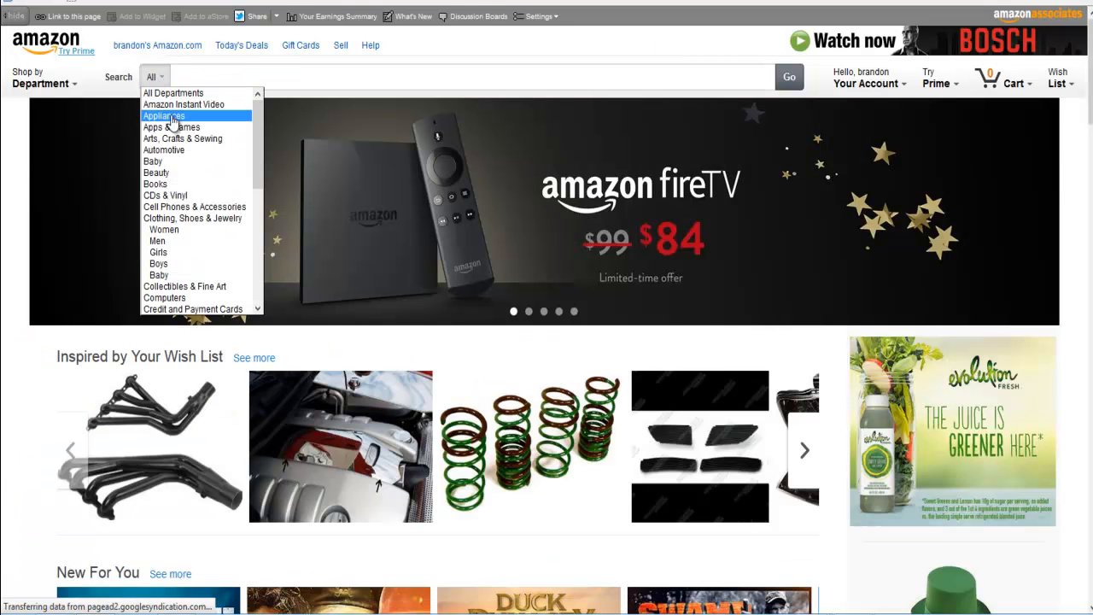
{"action": "left_click", "coordinate": [154, 162]}
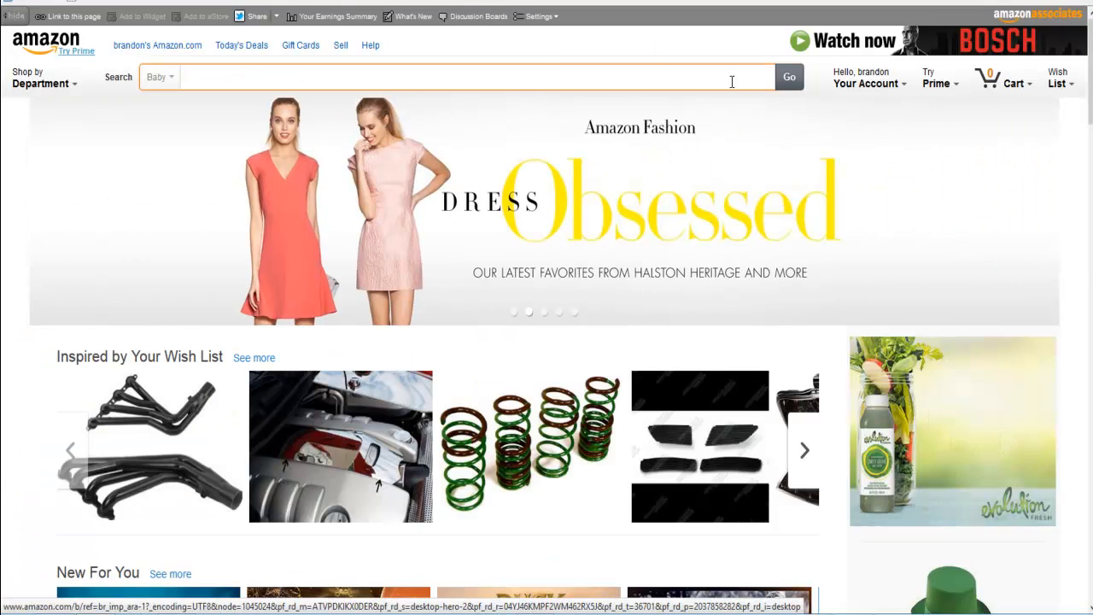
{"action": "key", "text": "ctrl+Tab"}
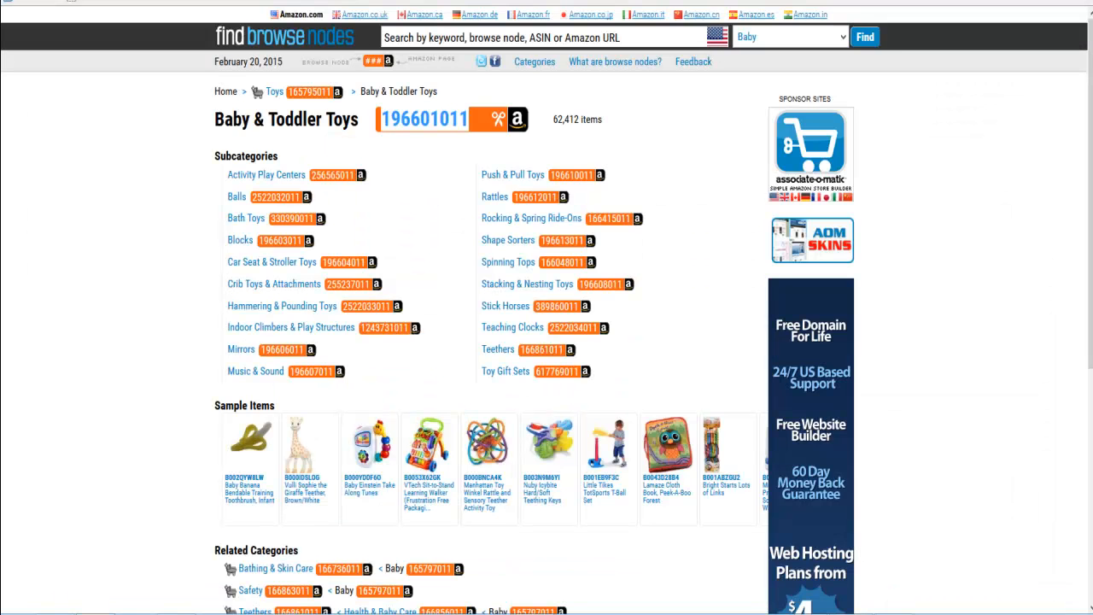
{"action": "left_click_drag", "start_coordinate": [218, 120], "coordinate": [248, 119]}
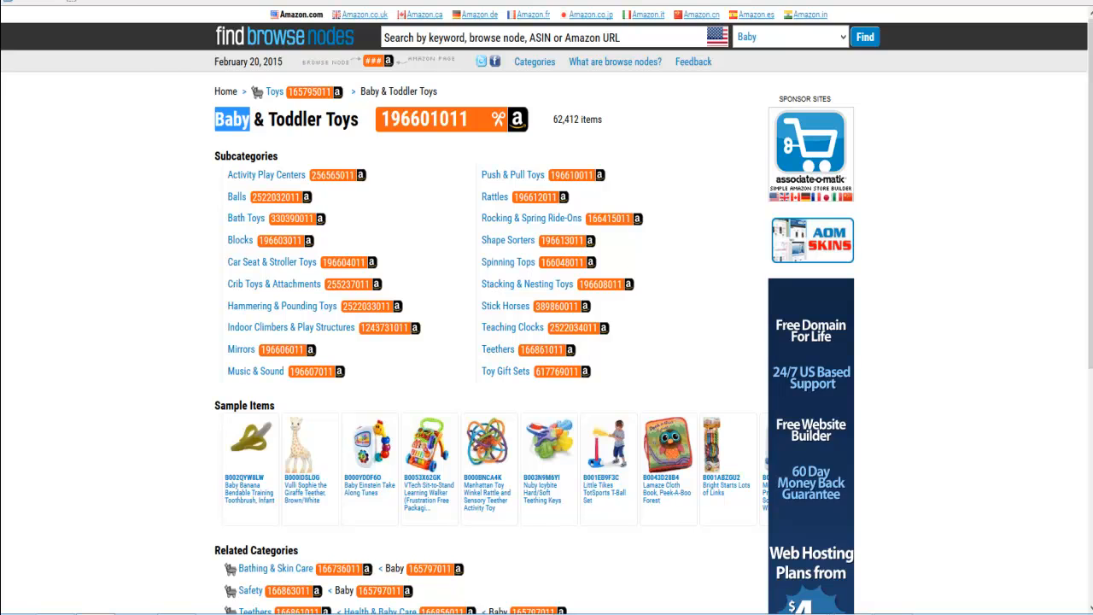
{"action": "left_click", "coordinate": [461, 1]}
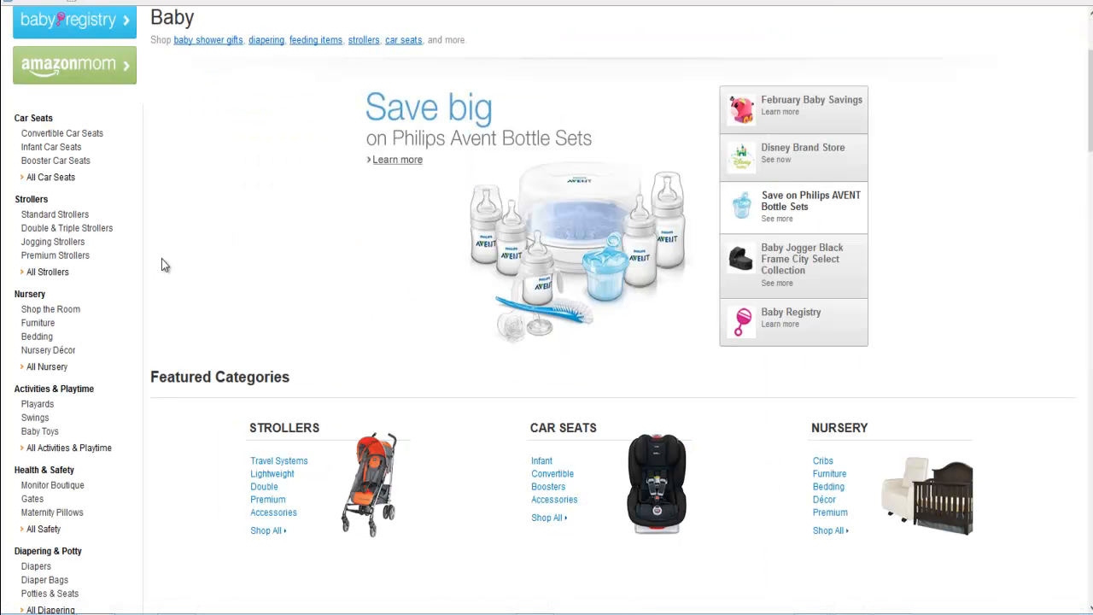
- Open the Baby Toys category under Activities & Playtime in Amazon's Baby department
{"action": "scroll", "coordinate": [133, 329], "scroll_direction": "down", "scroll_amount": 1}
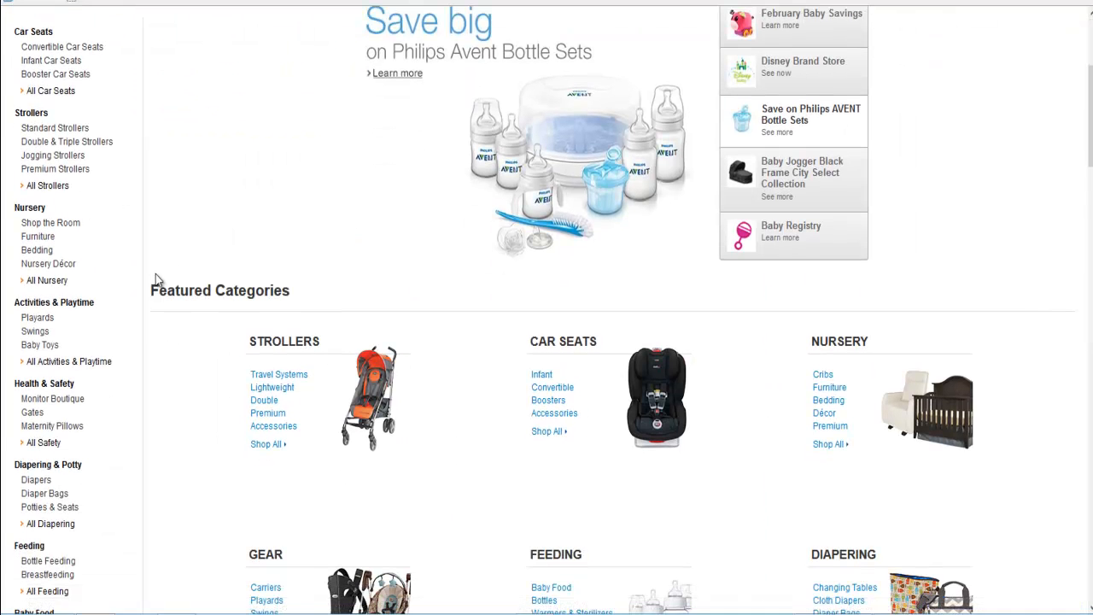
{"action": "scroll", "coordinate": [152, 280], "scroll_direction": "down", "scroll_amount": 1}
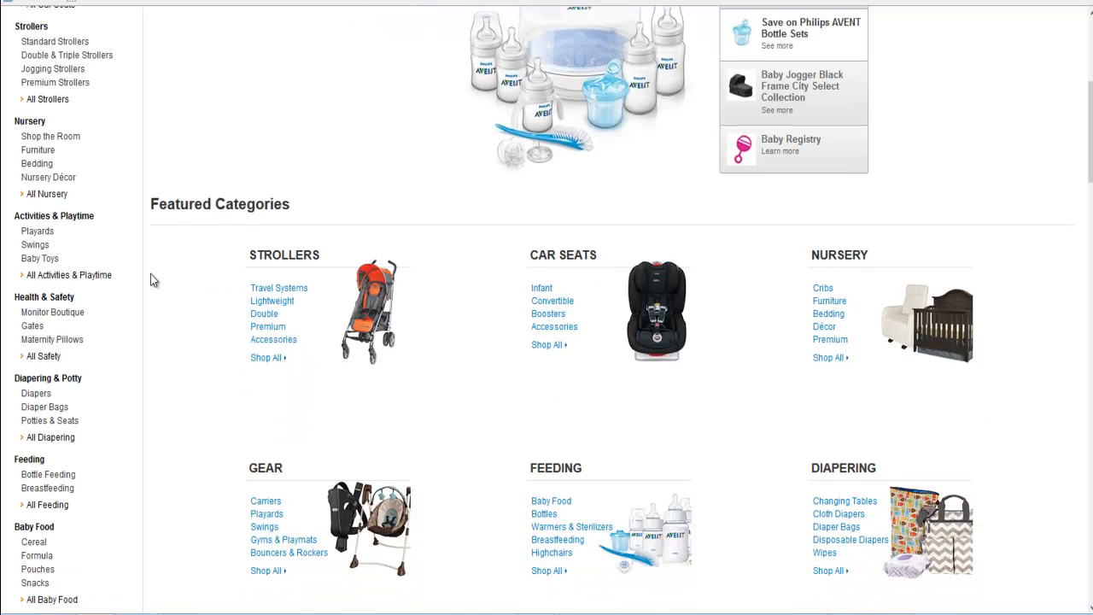
{"action": "left_click", "coordinate": [40, 259]}
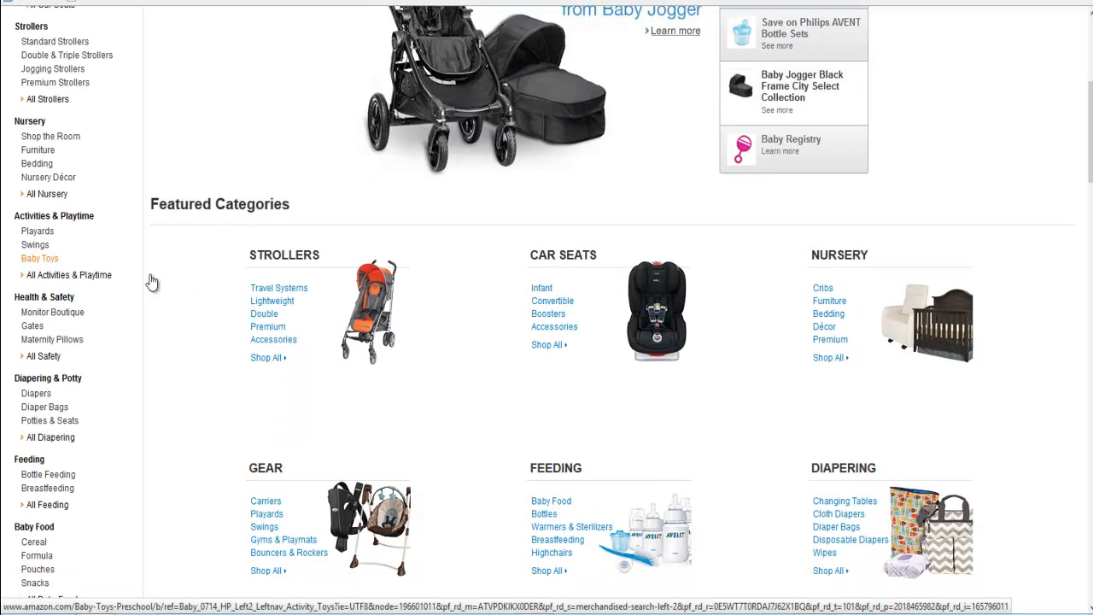
{"action": "left_click_drag", "start_coordinate": [240, 190], "coordinate": [337, 184]}
{"action": "left_click", "coordinate": [301, 189]}
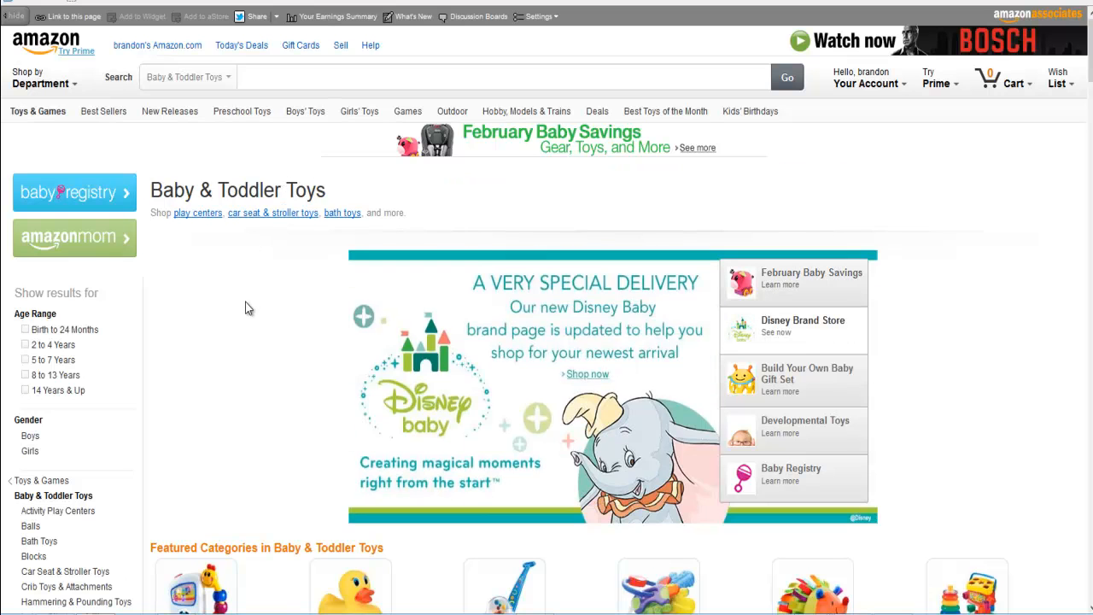
- Filter the Baby & Toddler Toys results to an average customer review of 4 Stars & Up
{"action": "scroll", "coordinate": [243, 303], "scroll_direction": "down", "scroll_amount": 3}
{"action": "scroll", "coordinate": [221, 309], "scroll_direction": "down", "scroll_amount": 8}
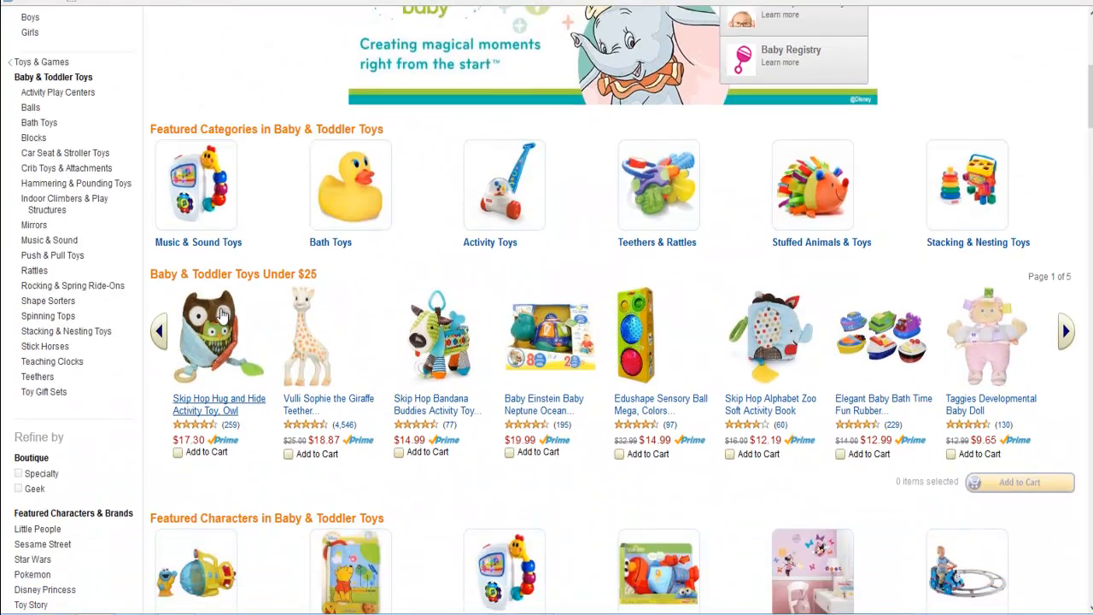
{"action": "scroll", "coordinate": [137, 398], "scroll_direction": "down", "scroll_amount": 5}
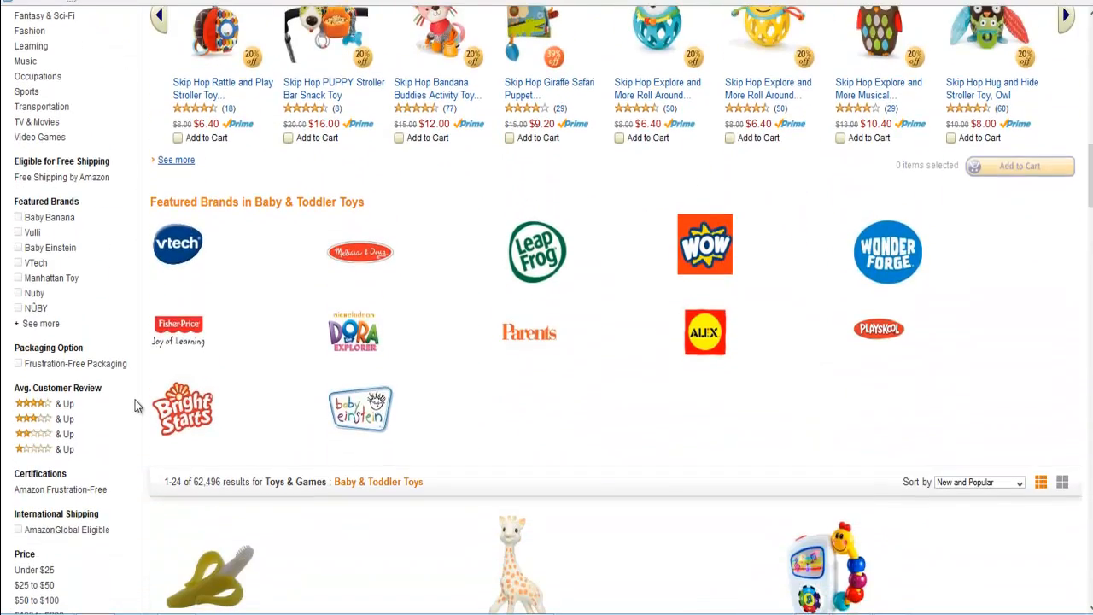
{"action": "scroll", "coordinate": [135, 400], "scroll_direction": "down", "scroll_amount": 1}
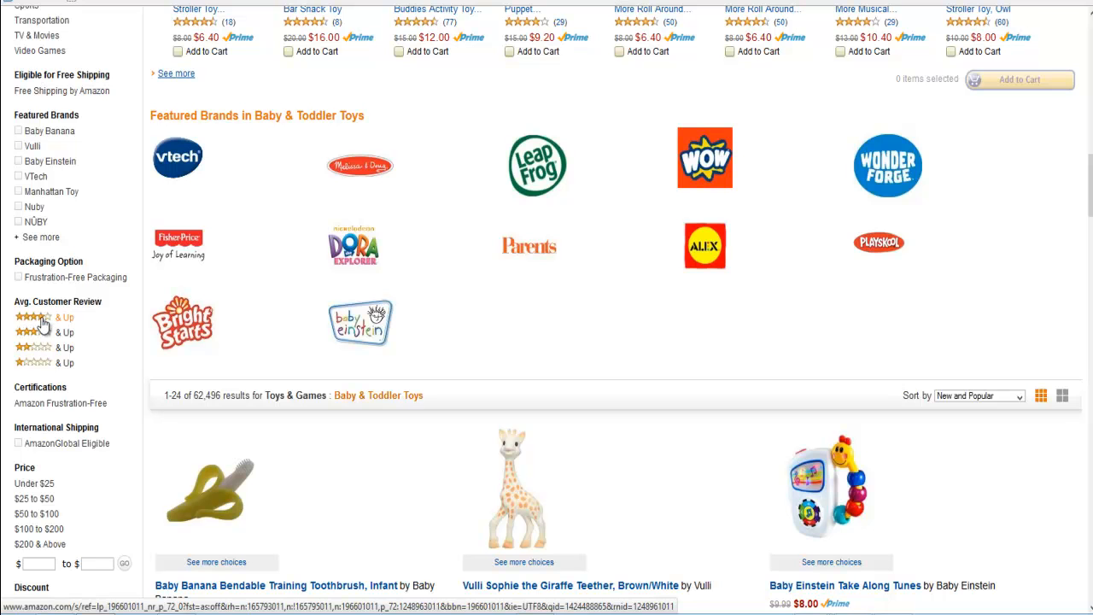
{"action": "left_click", "coordinate": [94, 324]}
- Narrow the 4-star toys to the $200 & Above price range and look through the matching products
{"action": "scroll", "coordinate": [81, 341], "scroll_direction": "down", "scroll_amount": 8}
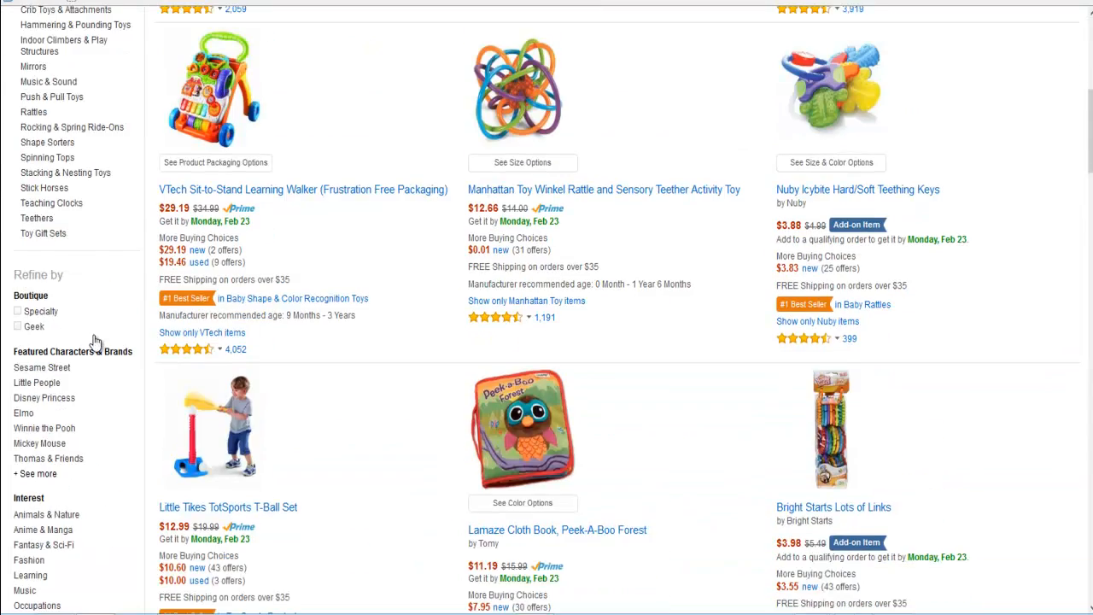
{"action": "scroll", "coordinate": [105, 346], "scroll_direction": "down", "scroll_amount": 4}
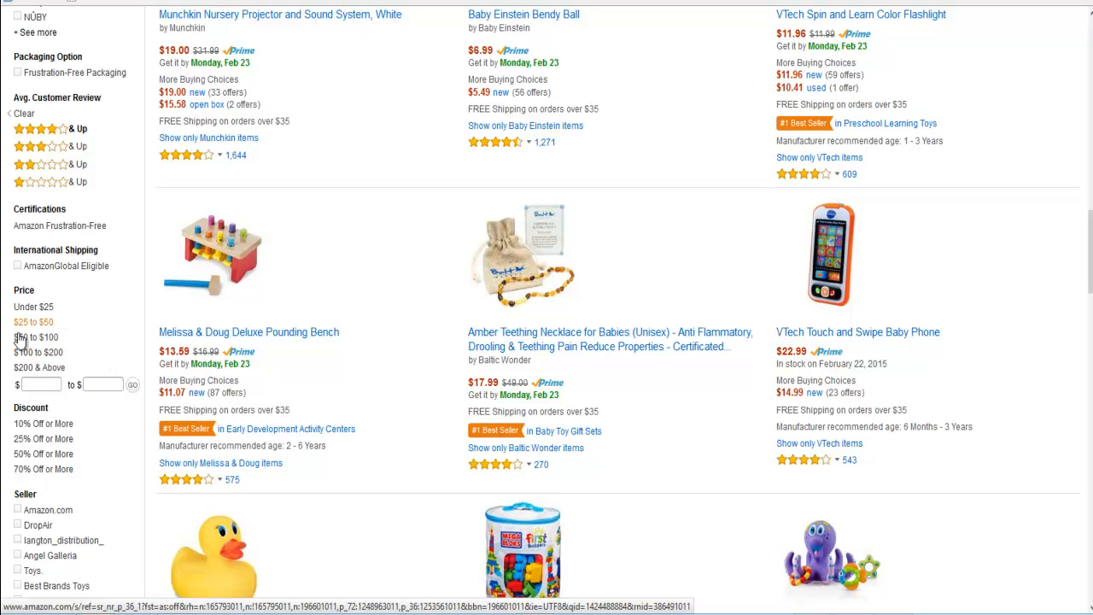
{"action": "left_click", "coordinate": [40, 372]}
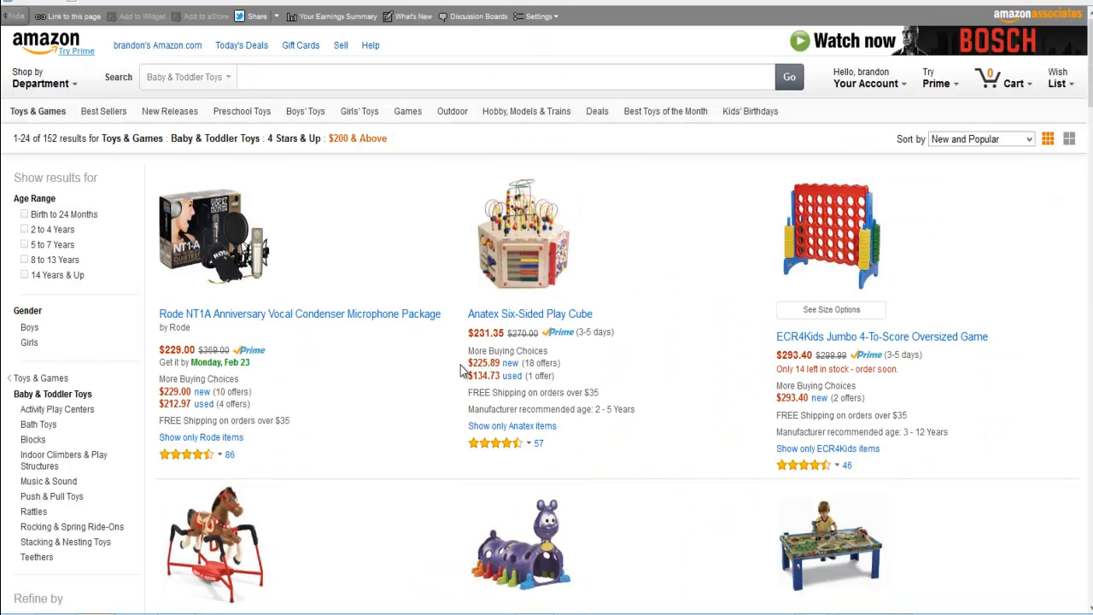
{"action": "scroll", "coordinate": [392, 367], "scroll_direction": "down", "scroll_amount": 2}
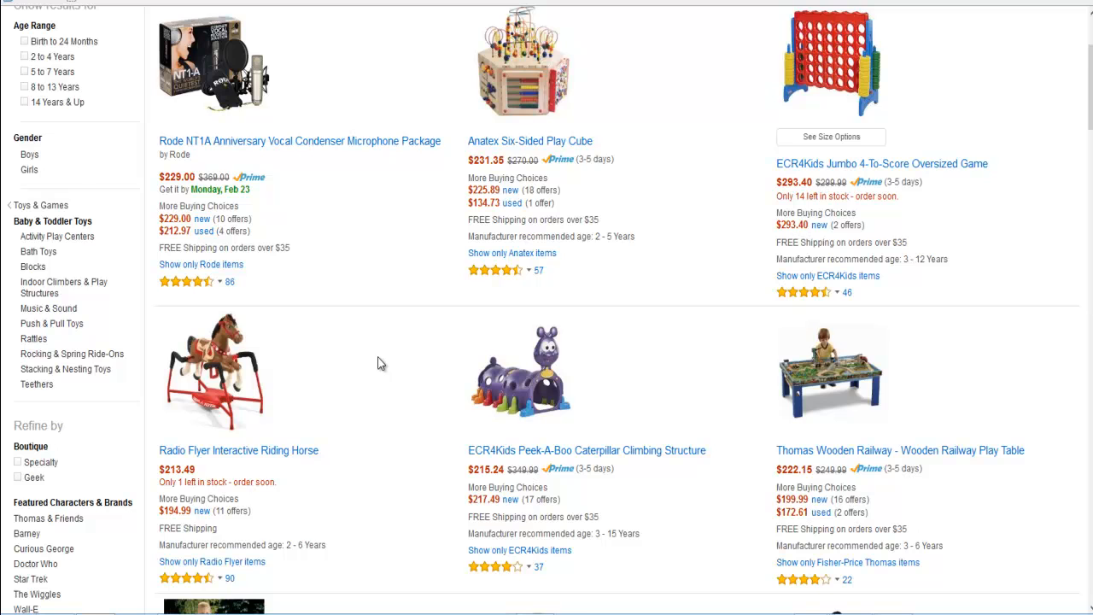
{"action": "scroll", "coordinate": [381, 364], "scroll_direction": "up", "scroll_amount": 1}
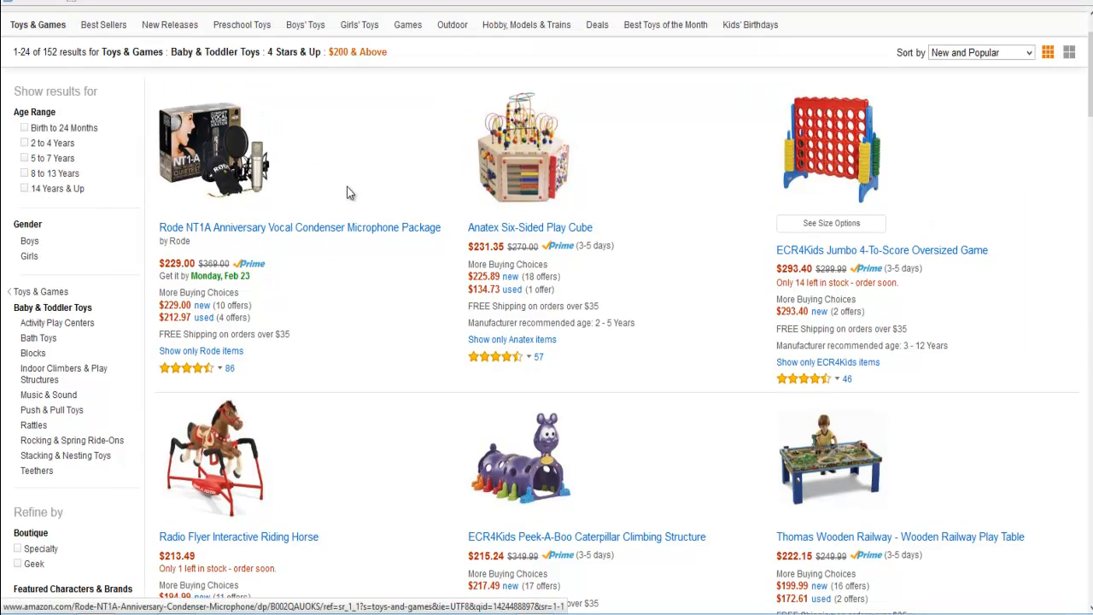
{"action": "scroll", "coordinate": [441, 369], "scroll_direction": "down", "scroll_amount": 2}
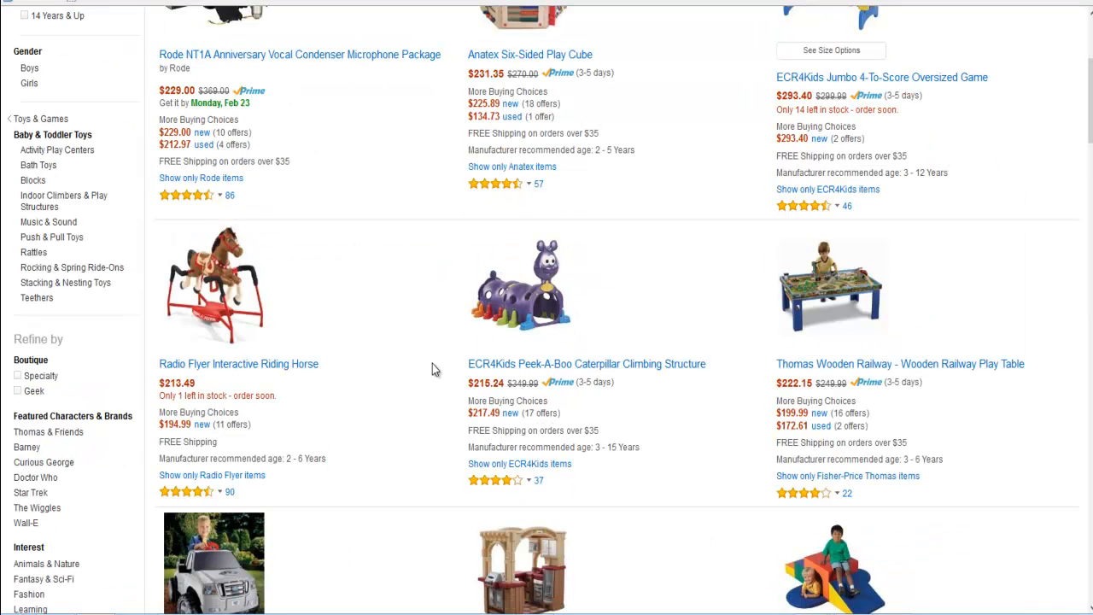
{"action": "scroll", "coordinate": [404, 351], "scroll_direction": "down", "scroll_amount": 1}
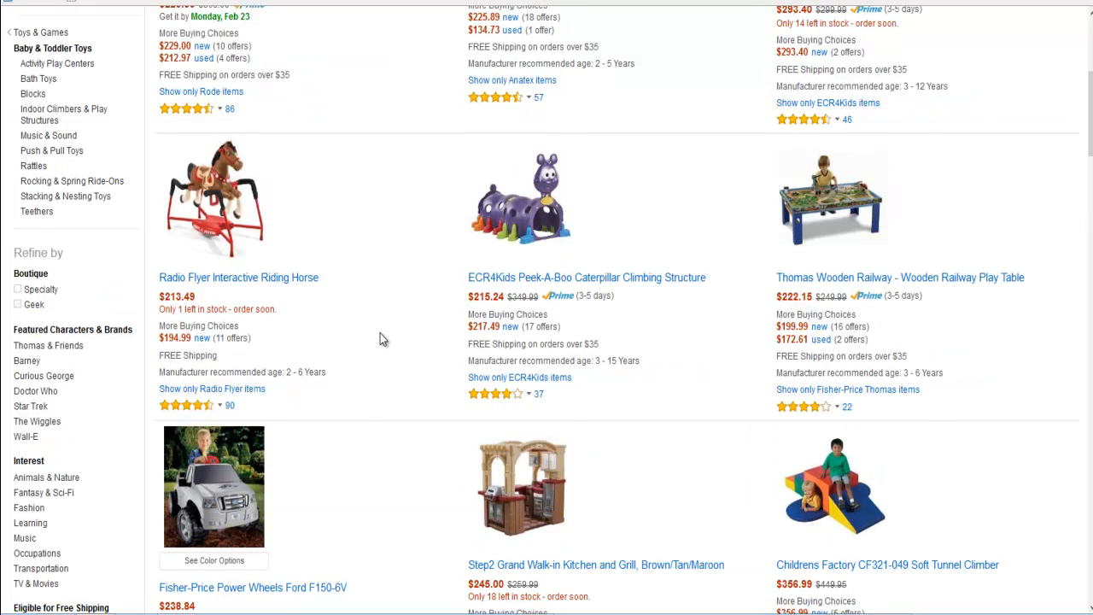
{"action": "scroll", "coordinate": [379, 335], "scroll_direction": "up", "scroll_amount": 1}
{"action": "scroll", "coordinate": [94, 368], "scroll_direction": "down", "scroll_amount": 2}
- Filter the toy results to a custom price range of $100 to $900
{"action": "scroll", "coordinate": [86, 374], "scroll_direction": "down", "scroll_amount": 6}
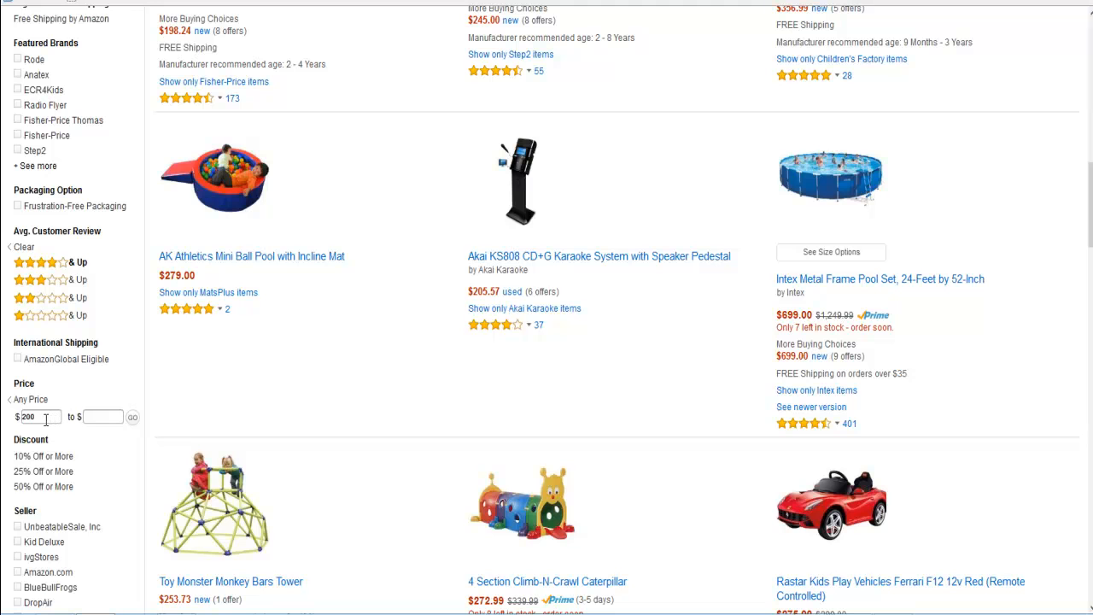
{"action": "left_click_drag", "start_coordinate": [40, 418], "coordinate": [5, 424]}
{"action": "type", "text": "100."}
{"action": "left_click", "coordinate": [104, 416]}
{"action": "type", "text": "900"}
{"action": "left_click", "coordinate": [132, 417]}
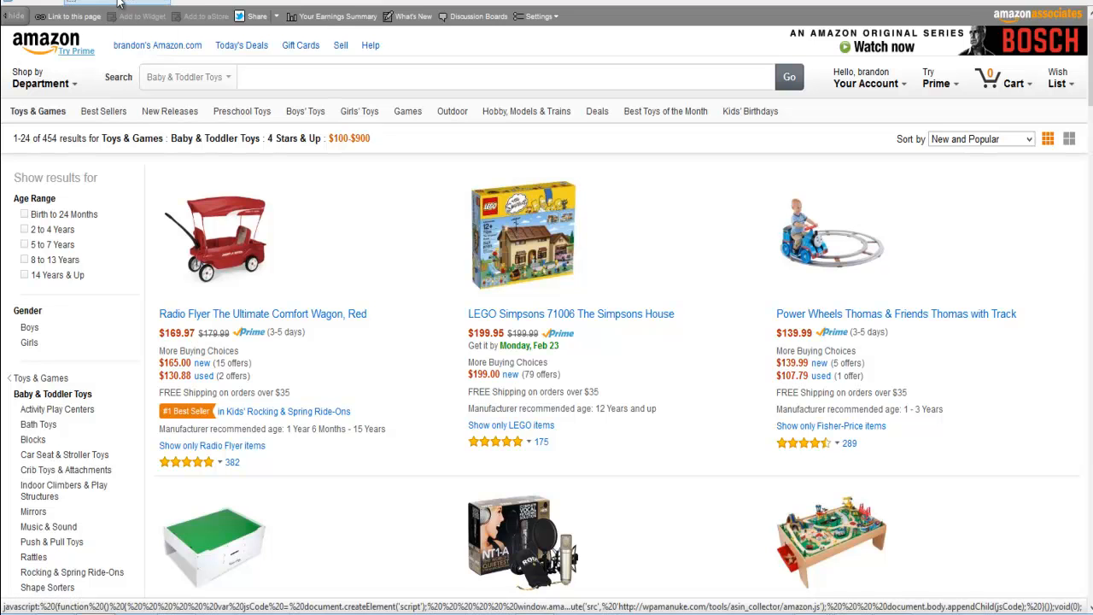
- Run the ASIN collector bookmarklet on the filtered Amazon results and copy the whole comma-separated ASIN list
{"action": "left_click", "coordinate": [120, 3]}
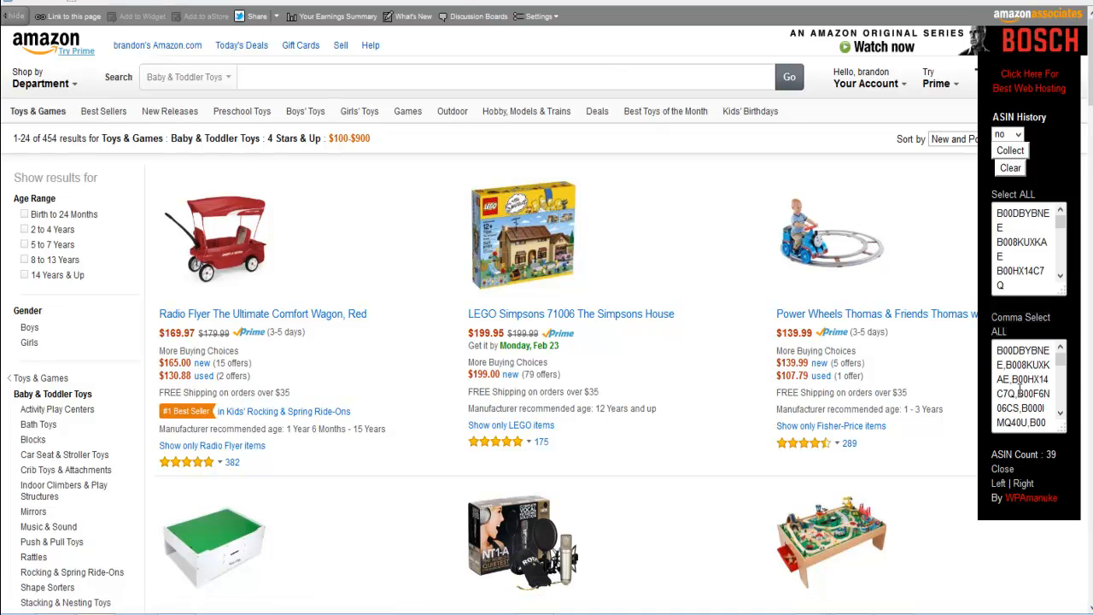
{"action": "left_click", "coordinate": [1016, 329]}
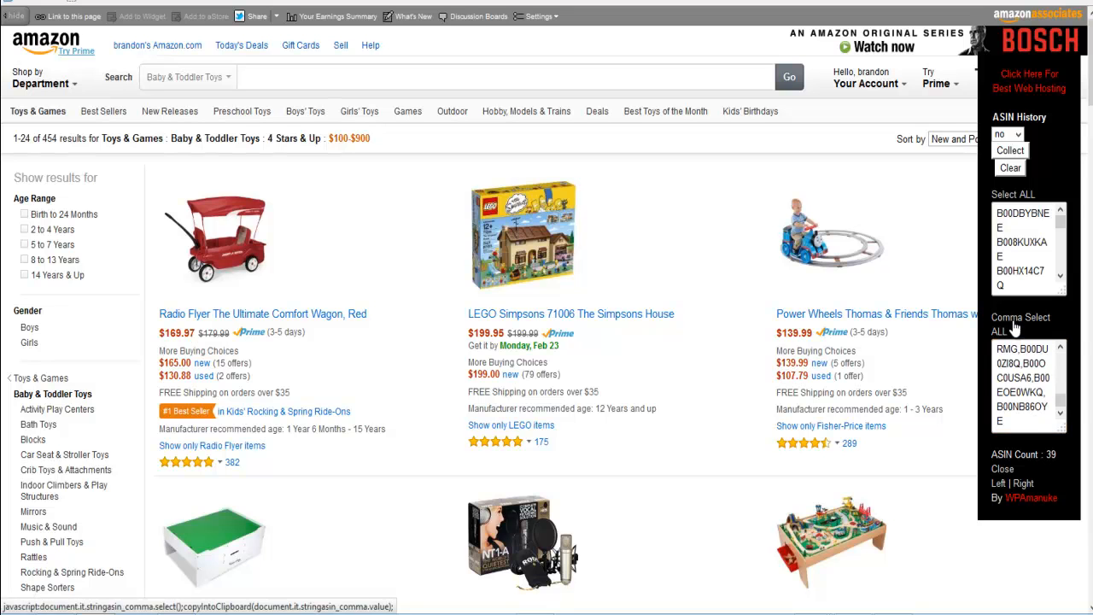
{"action": "left_click", "coordinate": [1016, 323]}
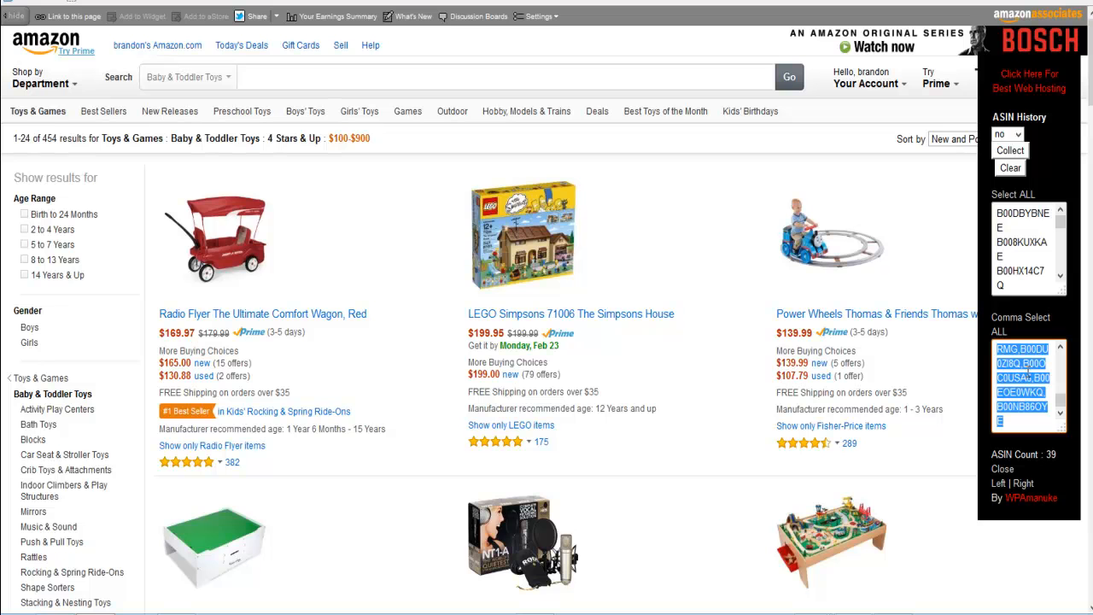
- Switch to AssociatePress, add the copied comma-separated ASINs to the queue, and review and dismiss the resulting alert
{"action": "key", "text": "ctrl+Tab"}
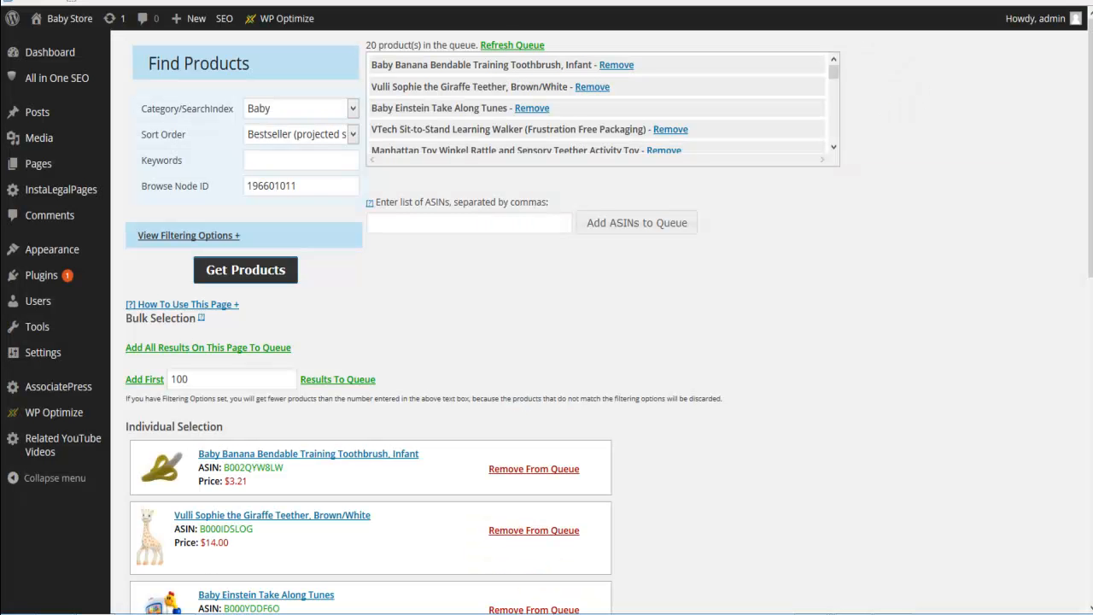
{"action": "left_click", "coordinate": [396, 221]}
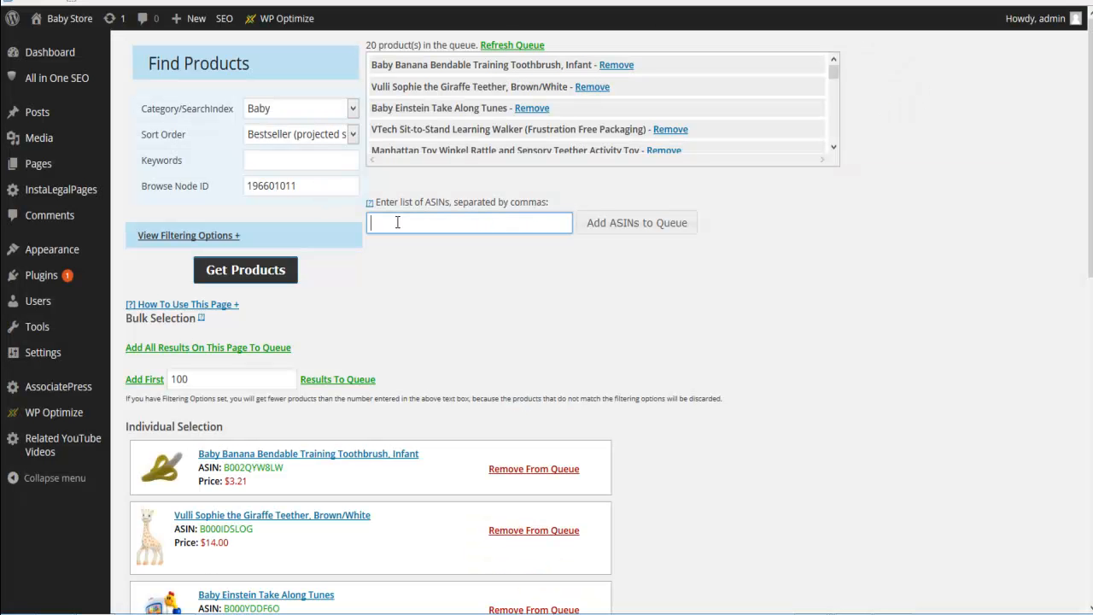
{"action": "key", "text": "ctrl+v"}
{"action": "left_click", "coordinate": [630, 232]}
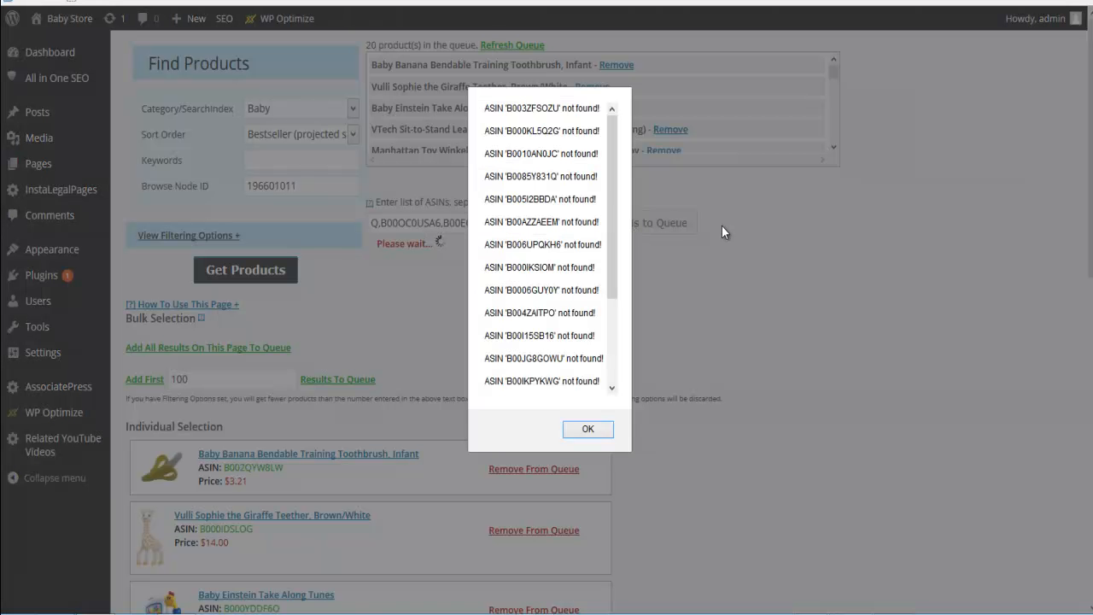
{"action": "scroll", "coordinate": [554, 232], "scroll_direction": "down", "scroll_amount": 1}
{"action": "scroll", "coordinate": [555, 229], "scroll_direction": "up", "scroll_amount": 1}
{"action": "scroll", "coordinate": [556, 229], "scroll_direction": "down", "scroll_amount": 1}
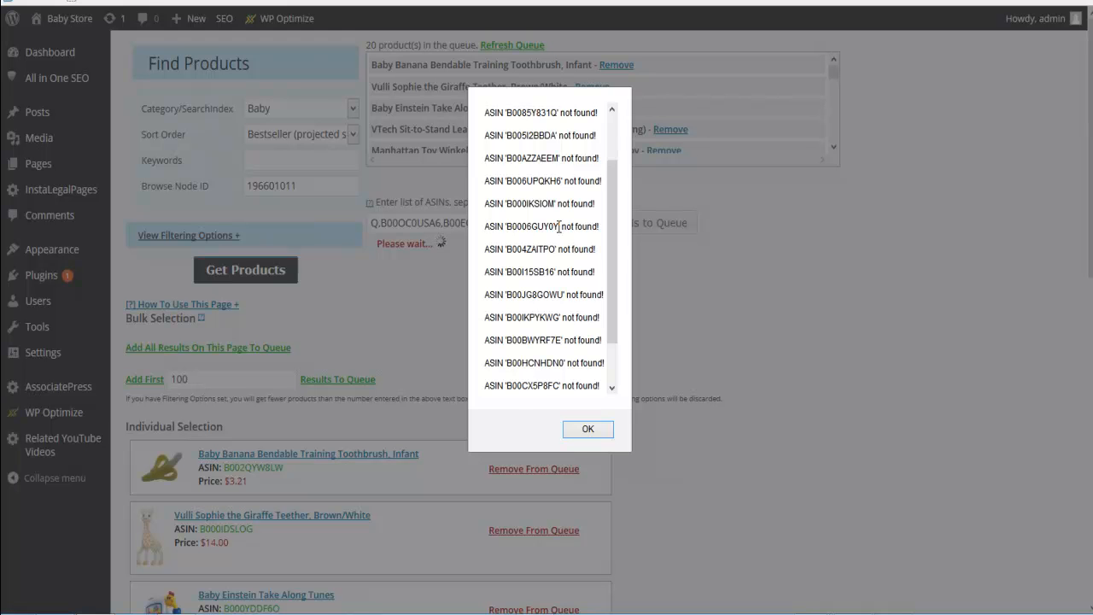
{"action": "scroll", "coordinate": [558, 227], "scroll_direction": "down", "scroll_amount": 1}
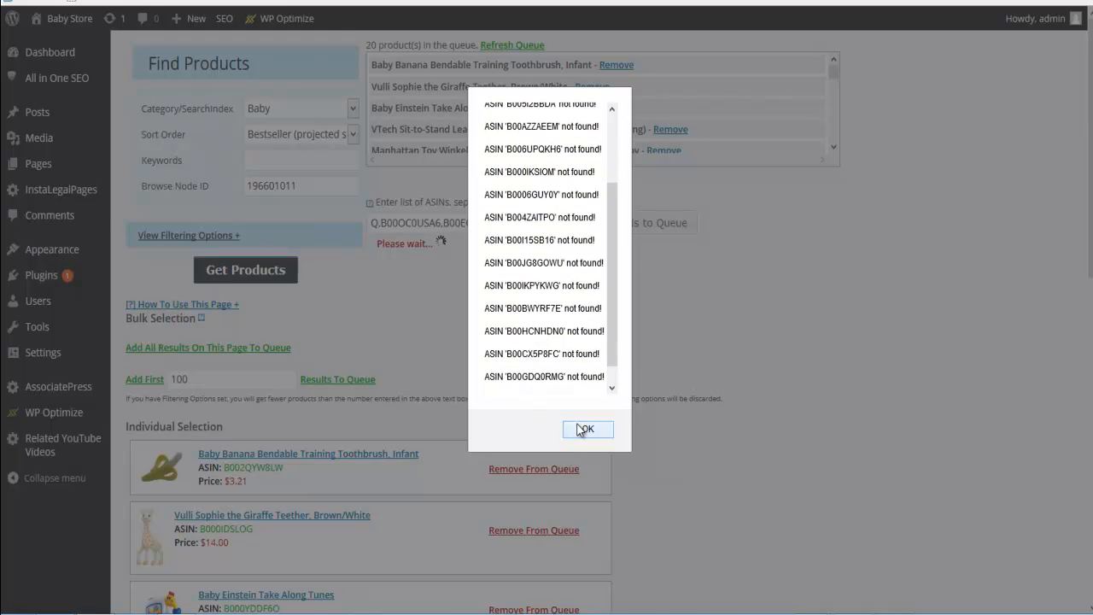
{"action": "left_click", "coordinate": [585, 429]}
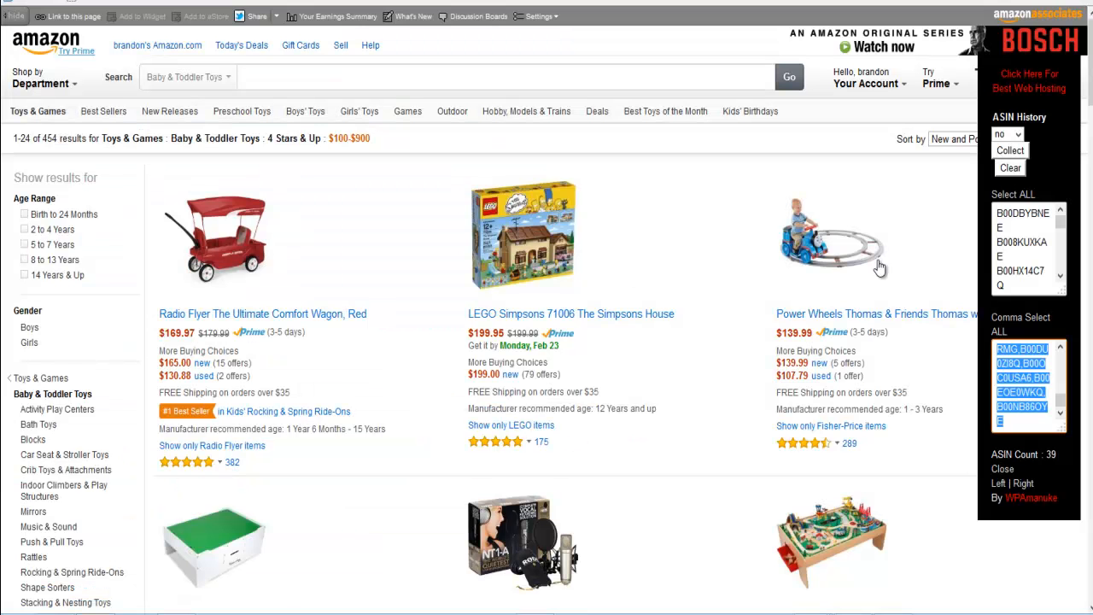
- Clear the previously collected ASINs and collect the ASINs from page 2 of the filtered toy results
{"action": "left_click", "coordinate": [1011, 168]}
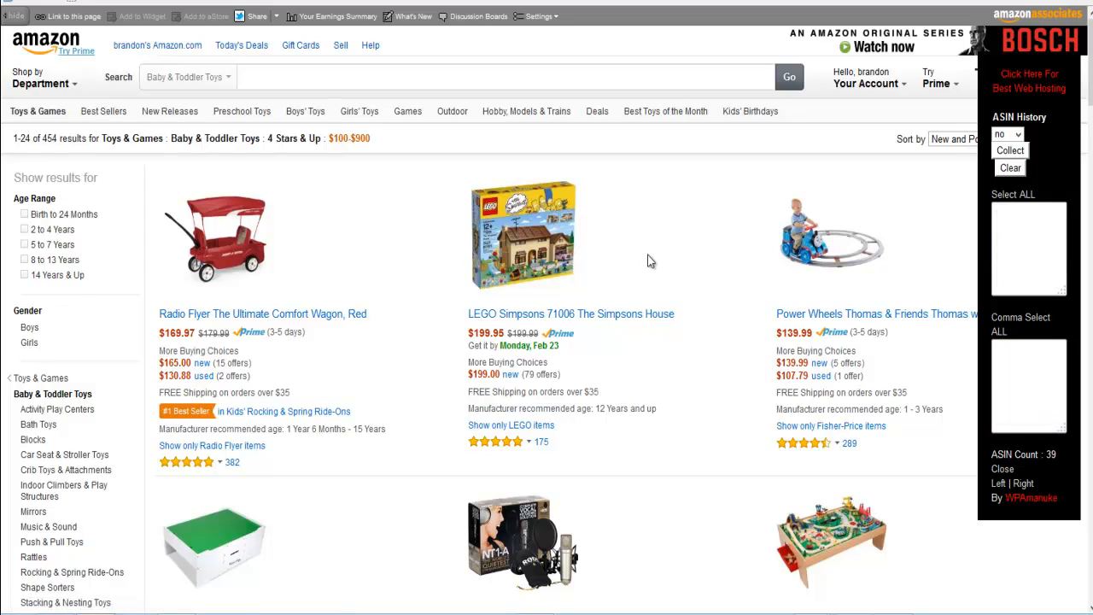
{"action": "scroll", "coordinate": [709, 318], "scroll_direction": "down", "scroll_amount": 8}
{"action": "scroll", "coordinate": [709, 314], "scroll_direction": "down", "scroll_amount": 12}
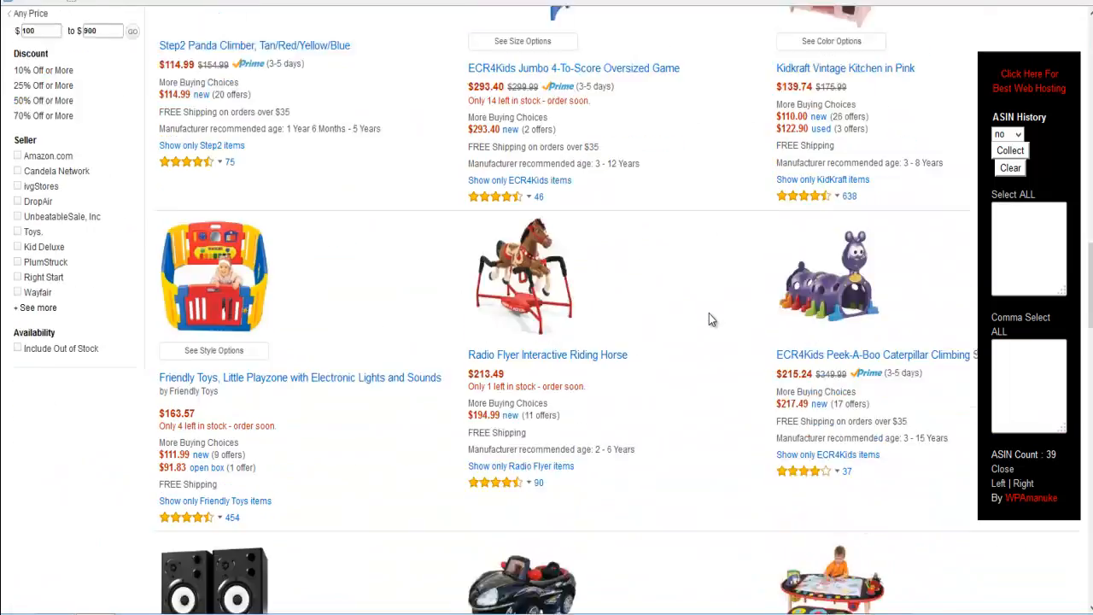
{"action": "scroll", "coordinate": [709, 316], "scroll_direction": "down", "scroll_amount": 2}
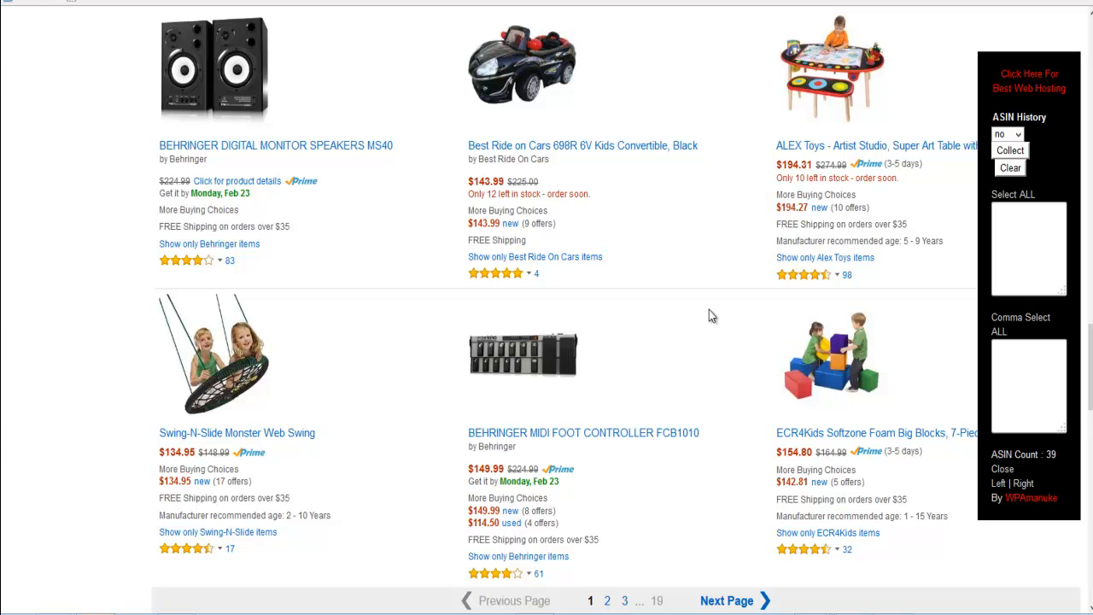
{"action": "scroll", "coordinate": [708, 312], "scroll_direction": "down", "scroll_amount": 3}
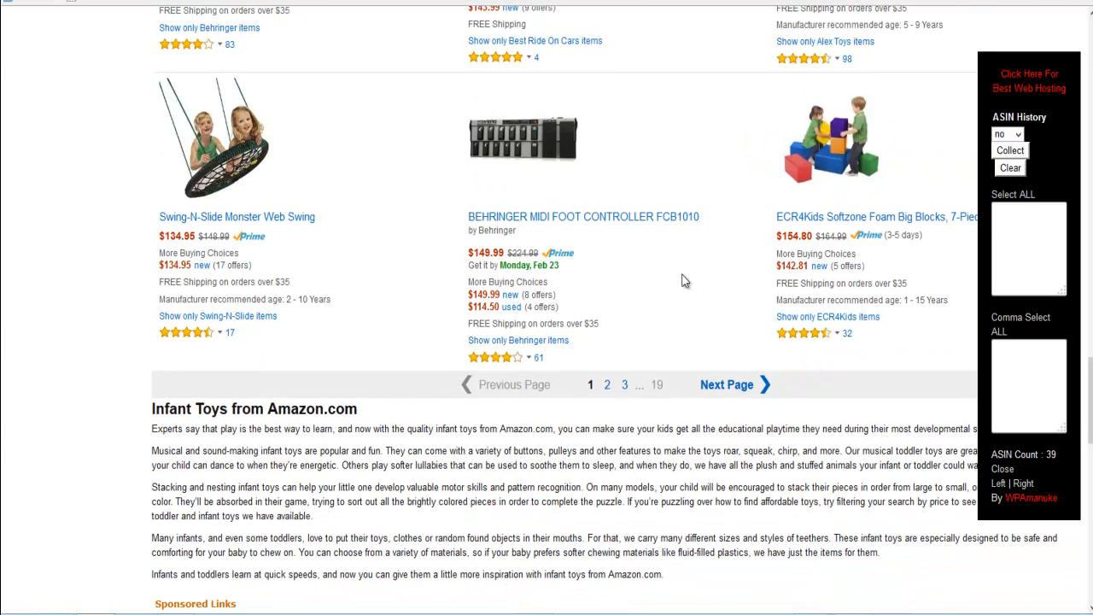
{"action": "left_click", "coordinate": [723, 388]}
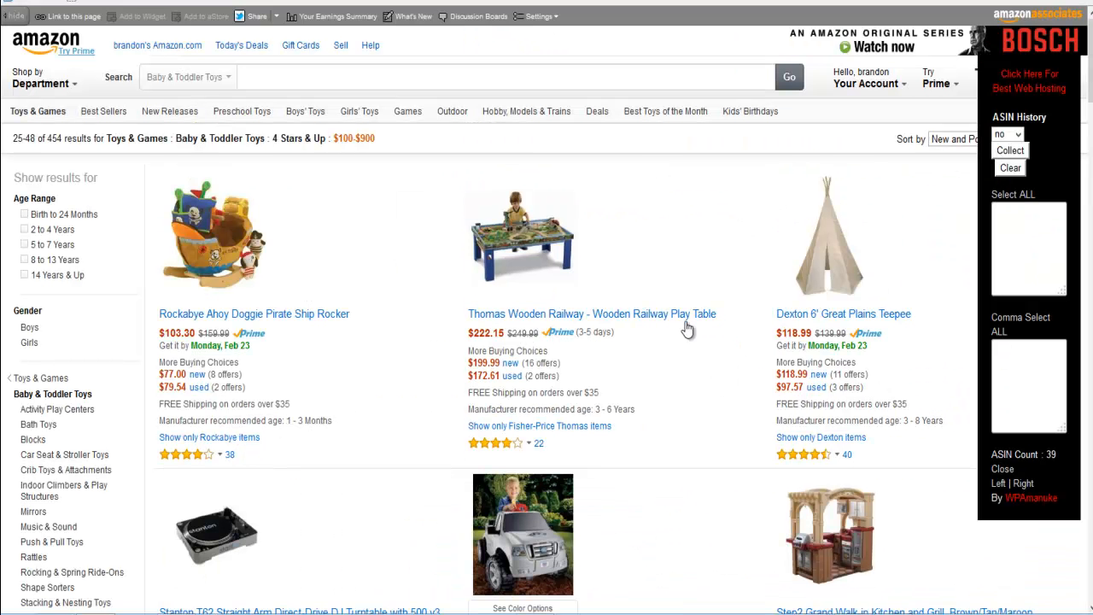
{"action": "left_click", "coordinate": [1013, 151]}
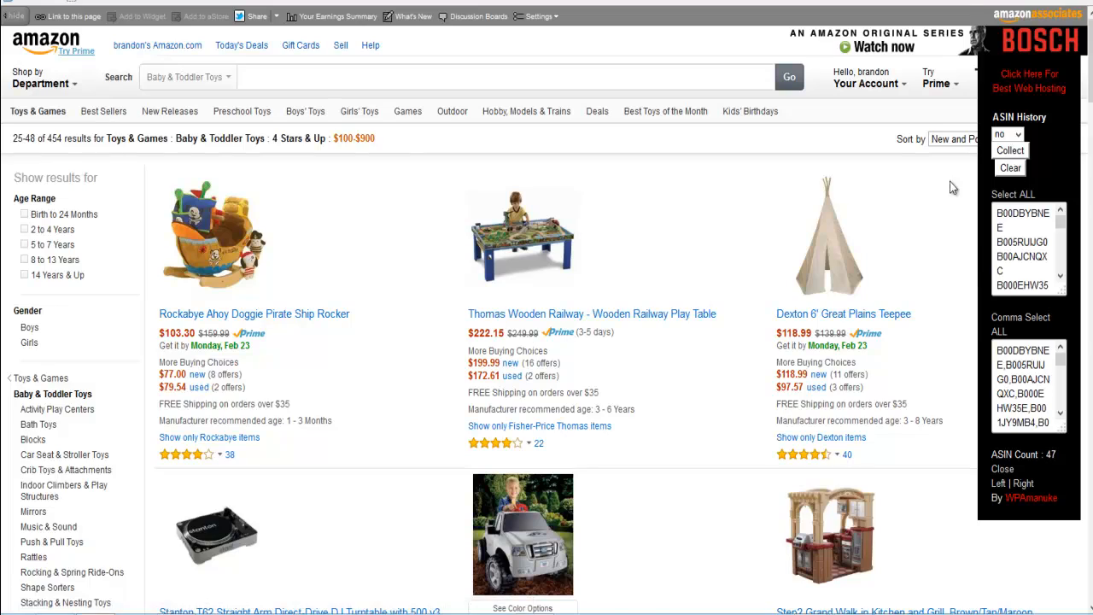
- Advance to page 3 of the toy results and collect its ASINs
{"action": "scroll", "coordinate": [672, 318], "scroll_direction": "down", "scroll_amount": 15}
{"action": "scroll", "coordinate": [673, 323], "scroll_direction": "down", "scroll_amount": 10}
{"action": "left_click", "coordinate": [763, 290]}
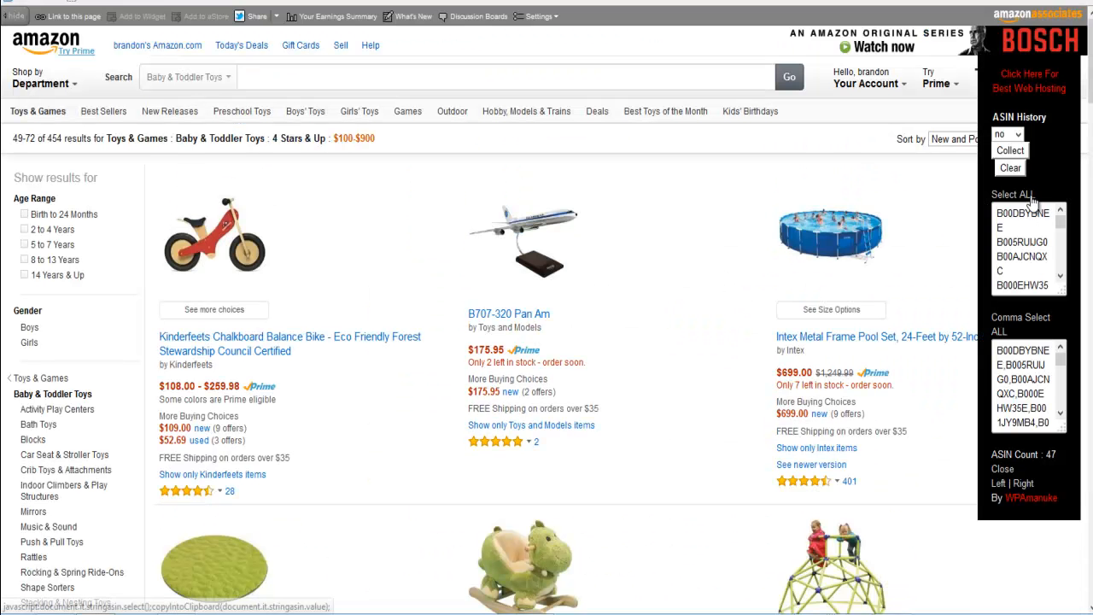
{"action": "left_click", "coordinate": [1010, 150]}
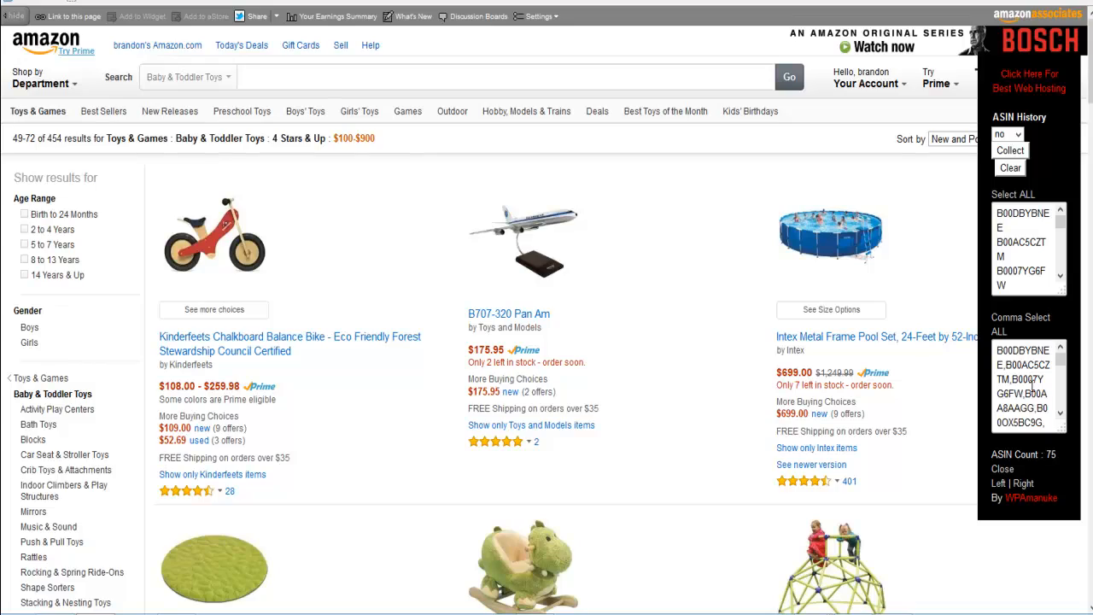
- Collect the ASINs from page 4 of the toy results and copy the whole comma-separated list
{"action": "scroll", "coordinate": [637, 382], "scroll_direction": "down", "scroll_amount": 18}
{"action": "scroll", "coordinate": [637, 389], "scroll_direction": "down", "scroll_amount": 9}
{"action": "scroll", "coordinate": [739, 198], "scroll_direction": "up", "scroll_amount": 1}
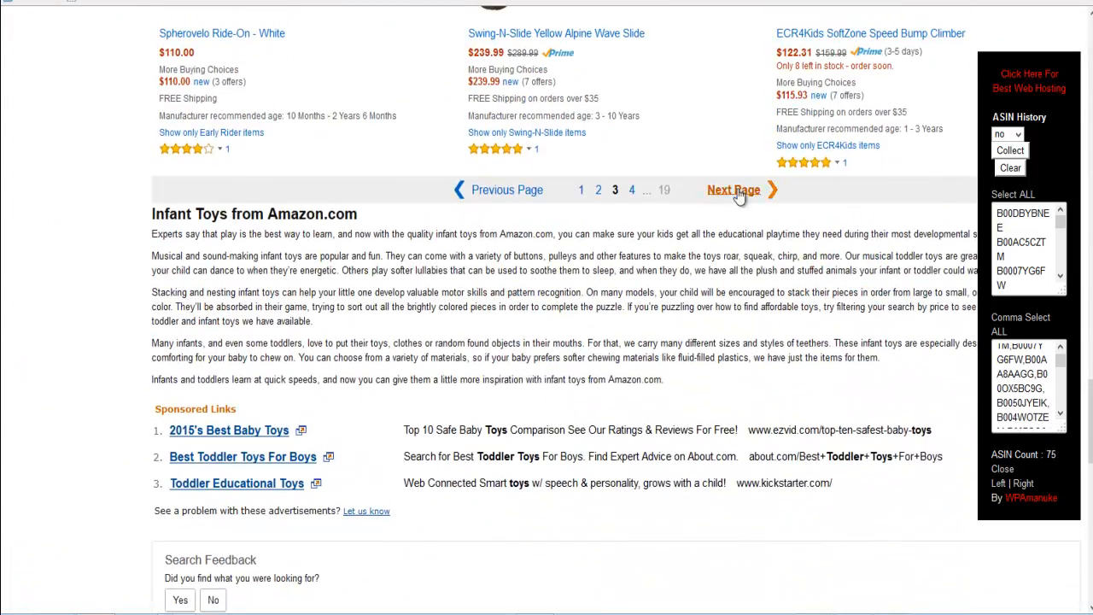
{"action": "left_click", "coordinate": [736, 192]}
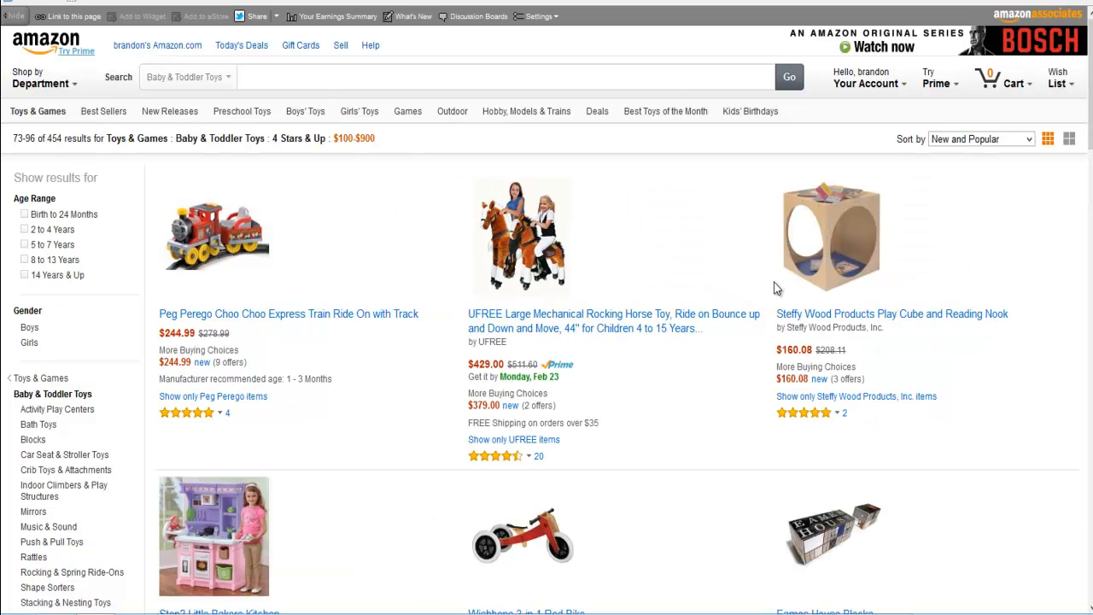
{"action": "left_click", "coordinate": [1005, 150]}
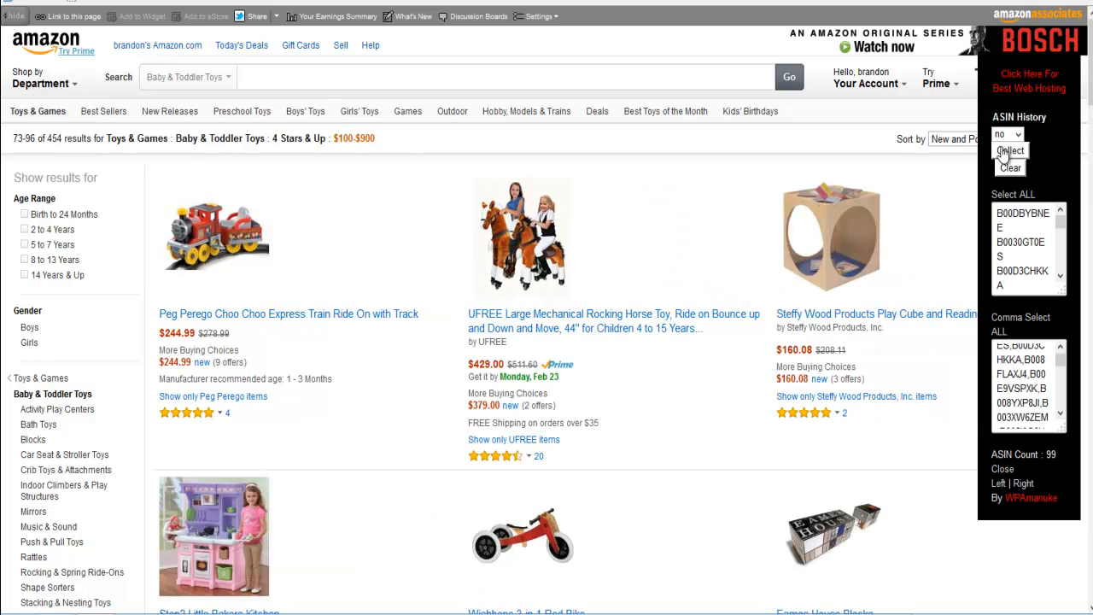
{"action": "left_click", "coordinate": [1032, 324]}
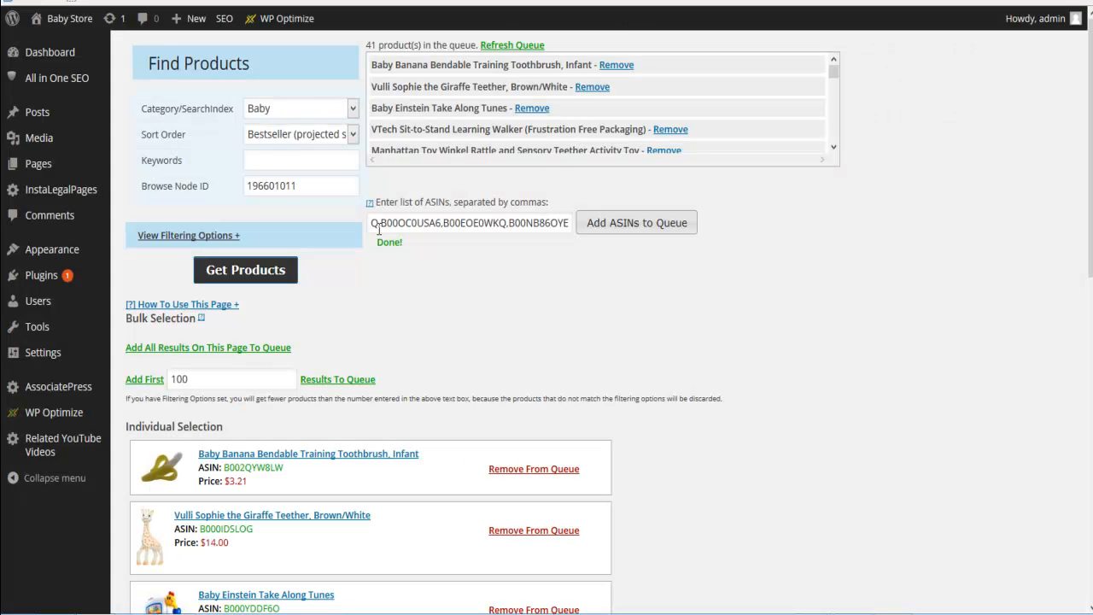
- Switch to AssociatePress, replace the old ASIN list with the copied one, and add those ASINs to the queue
{"action": "left_click", "coordinate": [373, 222]}
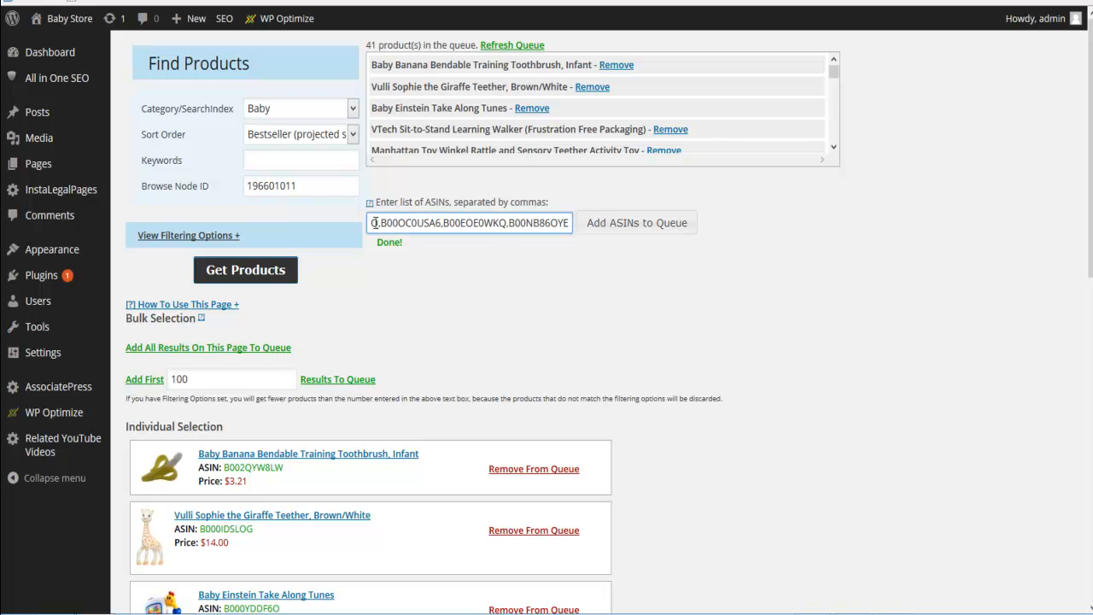
{"action": "right_click", "coordinate": [374, 223]}
{"action": "left_click", "coordinate": [419, 328]}
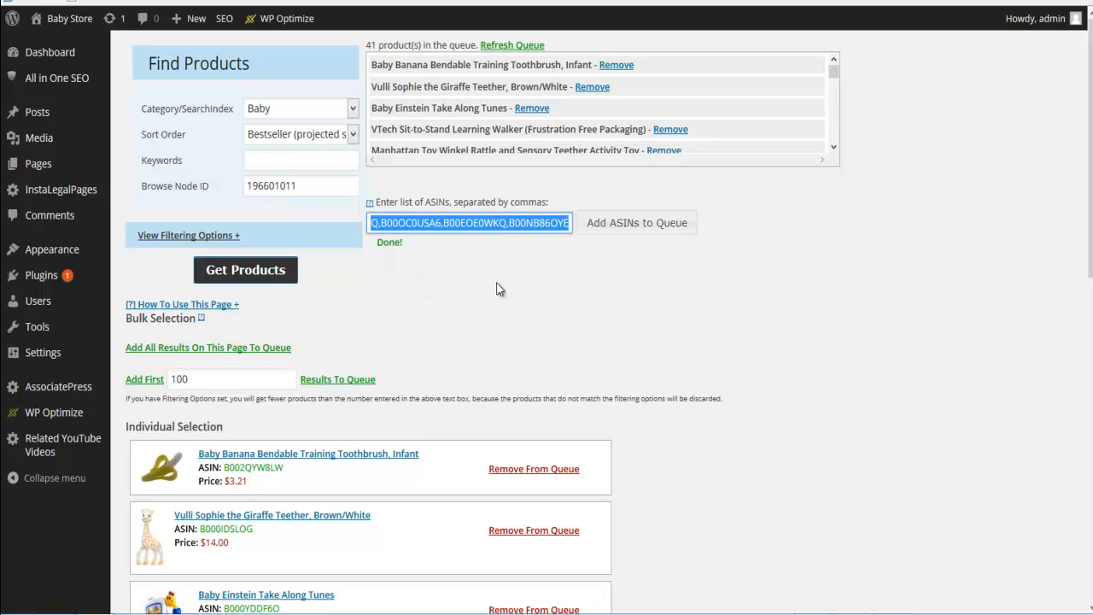
{"action": "key", "text": "Delete"}
{"action": "key", "text": "ctrl+v"}
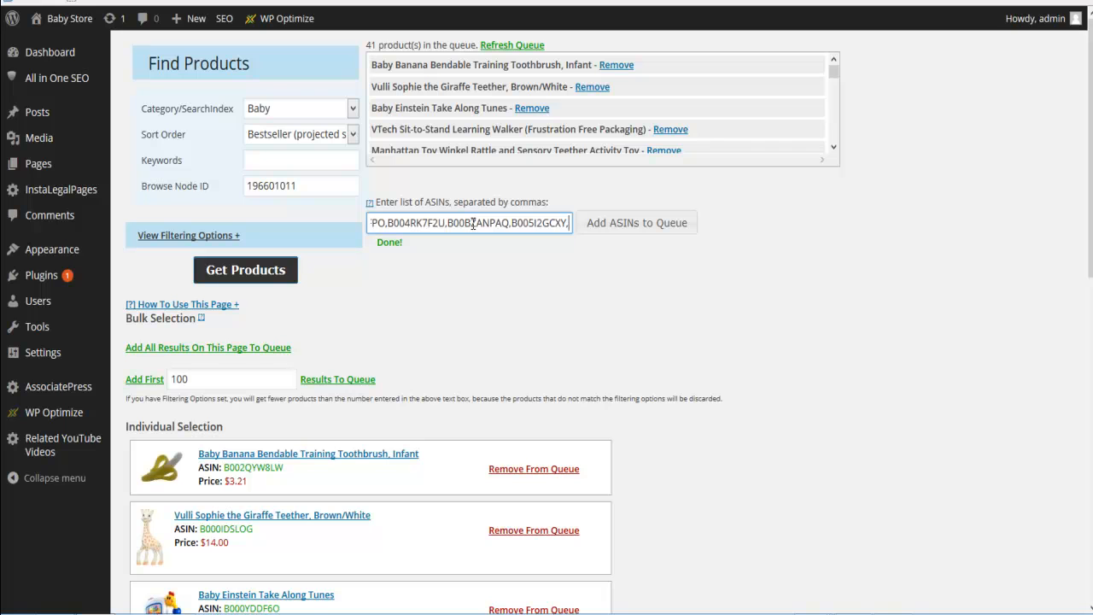
{"action": "left_click", "coordinate": [636, 223]}
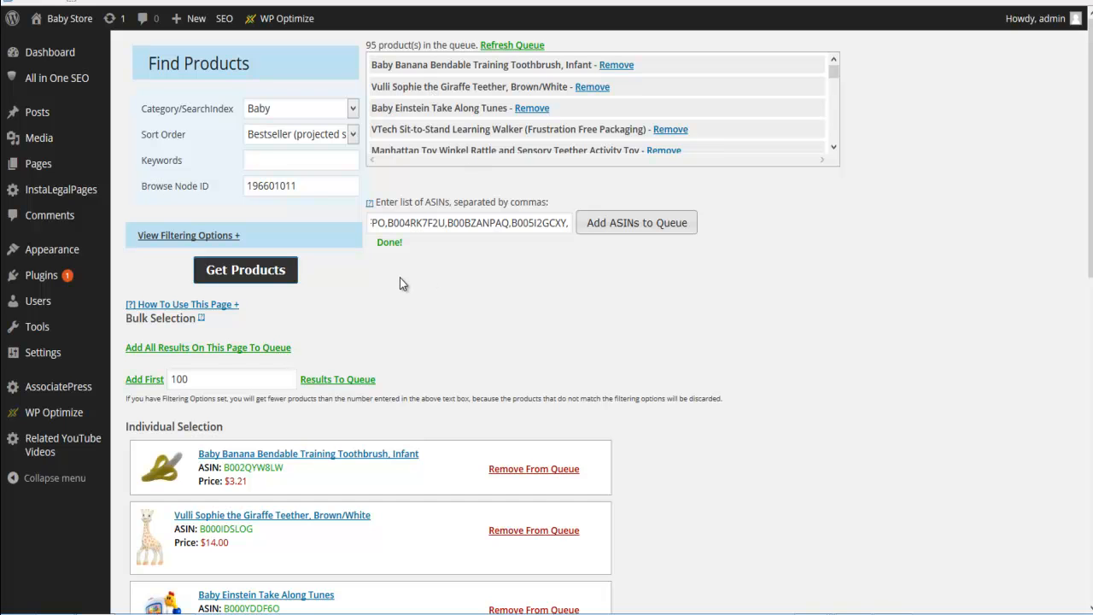
- Open AssociatePress's Post Products form and set the post category to Baby and Toddler Toys
{"action": "mouse_move", "coordinate": [90, 389]}
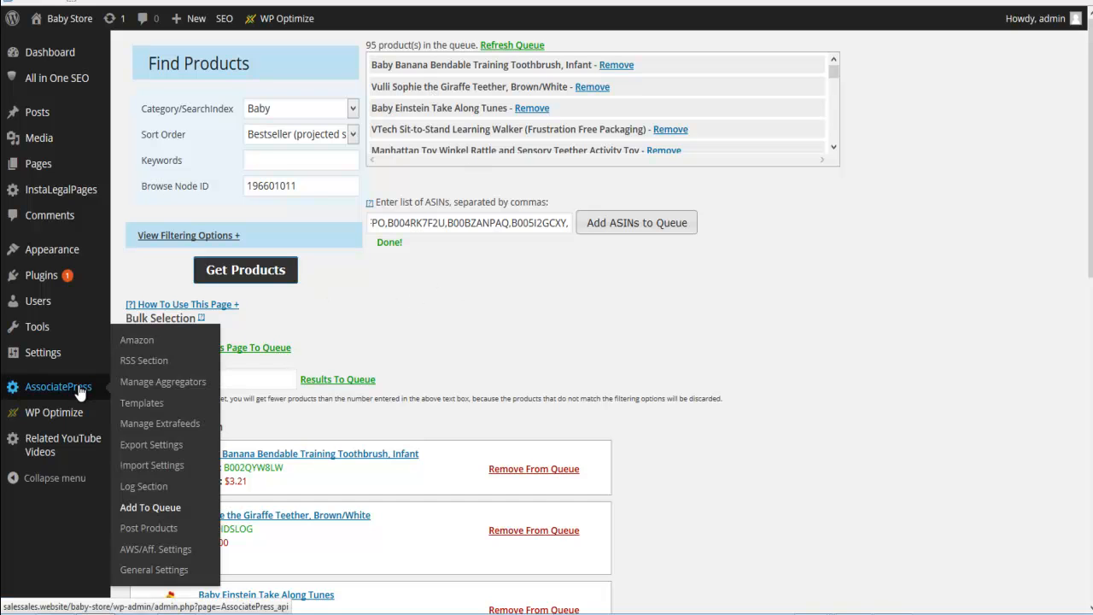
{"action": "left_click", "coordinate": [139, 529]}
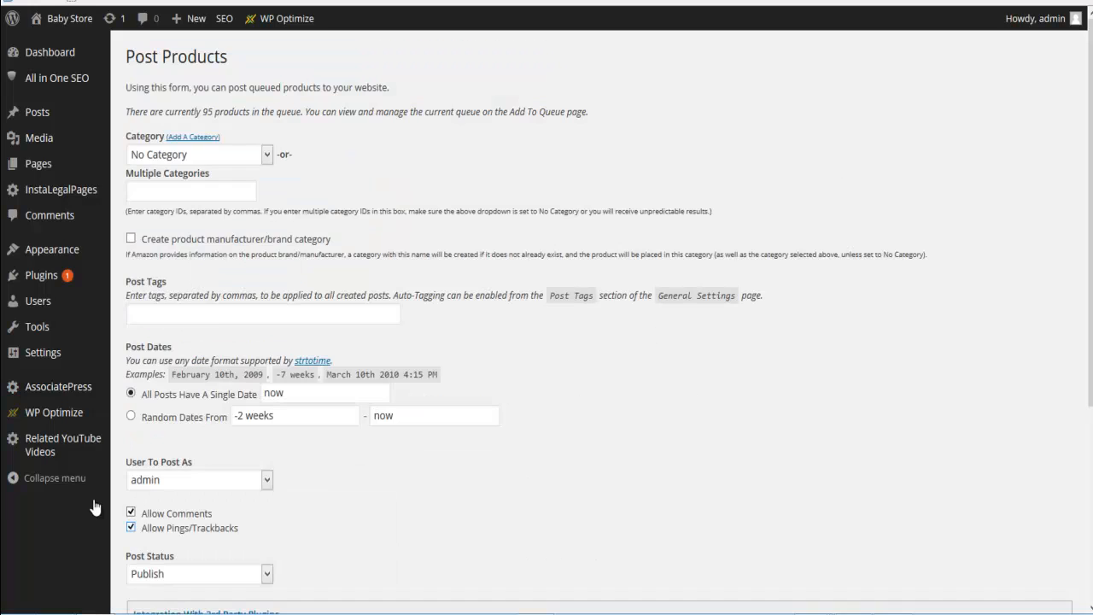
{"action": "left_click", "coordinate": [265, 156]}
{"action": "left_click", "coordinate": [215, 203]}
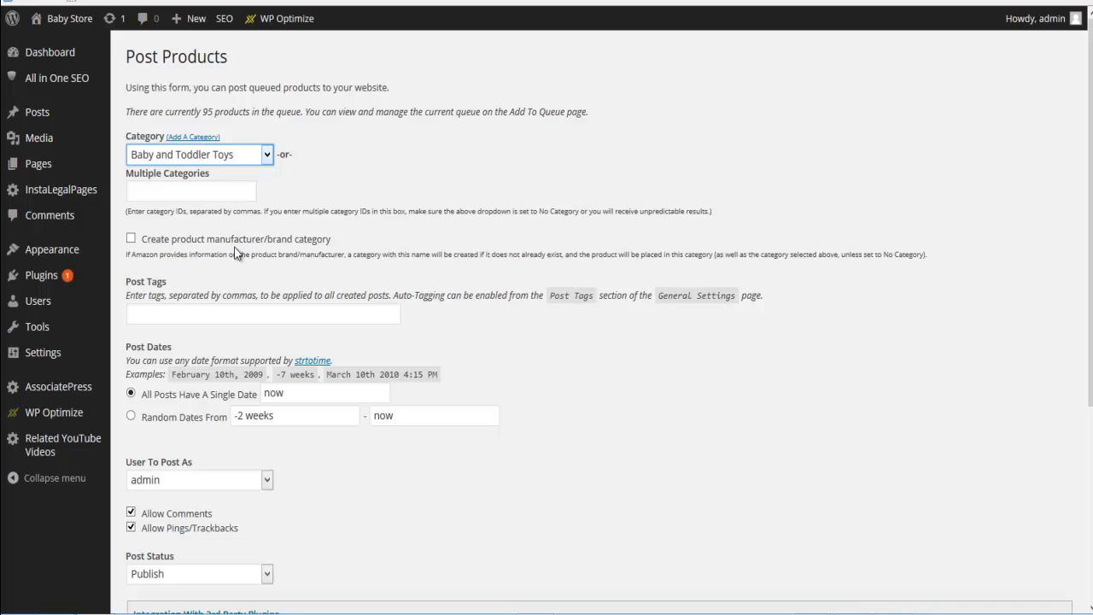
- Enter [relatedYouTubeVideos relation="postTitle" max="1" class="horizontal center bg-black" width="579" height="345"] as the After Post integration content and post the queued products
{"action": "scroll", "coordinate": [295, 222], "scroll_direction": "down", "scroll_amount": 2}
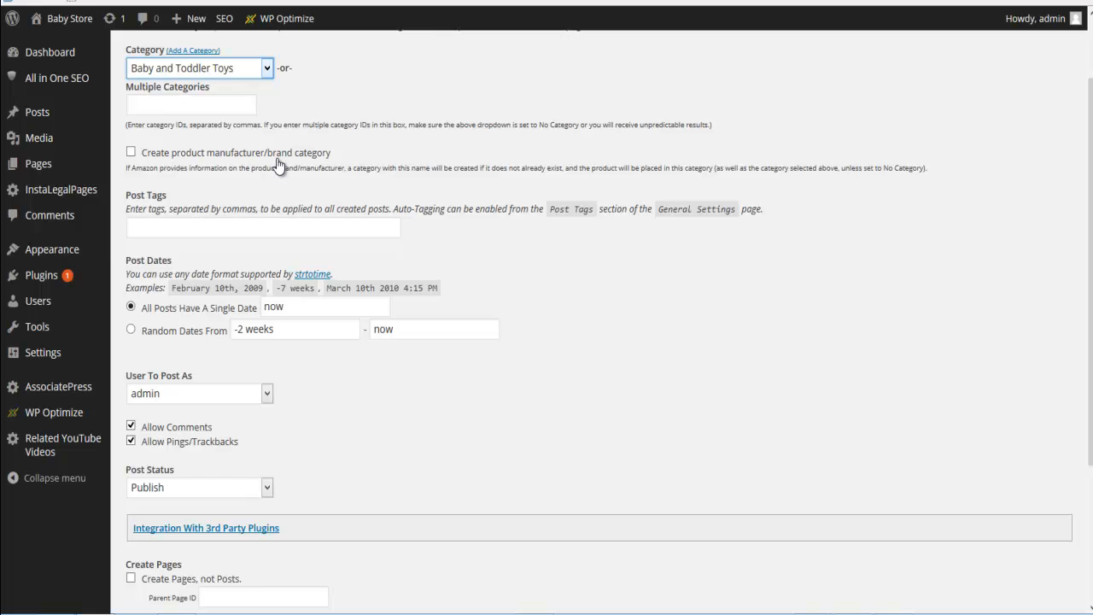
{"action": "scroll", "coordinate": [302, 163], "scroll_direction": "down", "scroll_amount": 4}
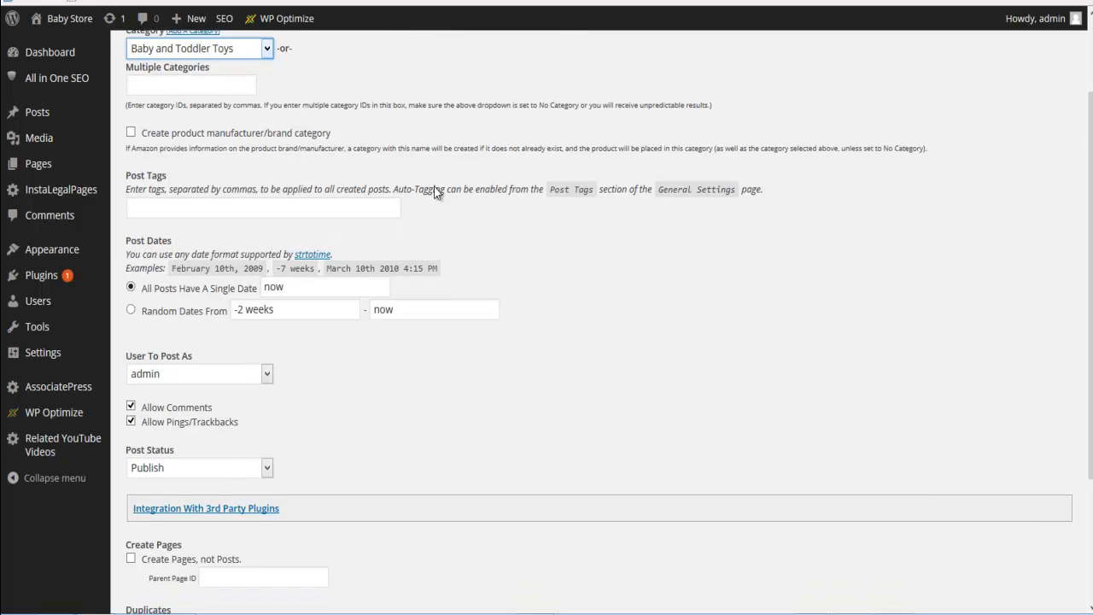
{"action": "scroll", "coordinate": [487, 270], "scroll_direction": "up", "scroll_amount": 4}
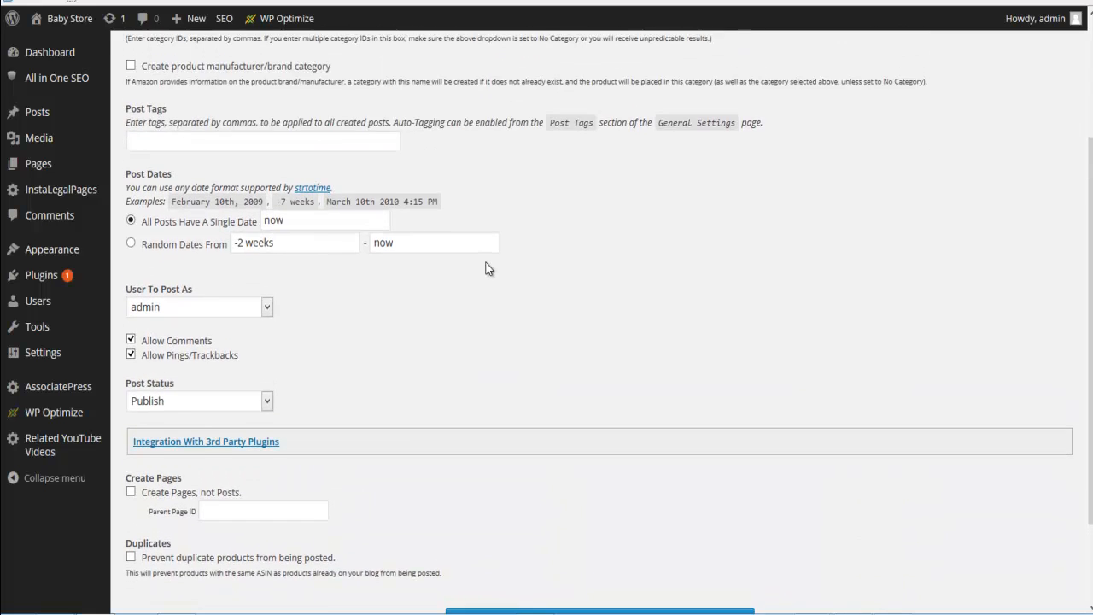
{"action": "scroll", "coordinate": [486, 265], "scroll_direction": "down", "scroll_amount": 4}
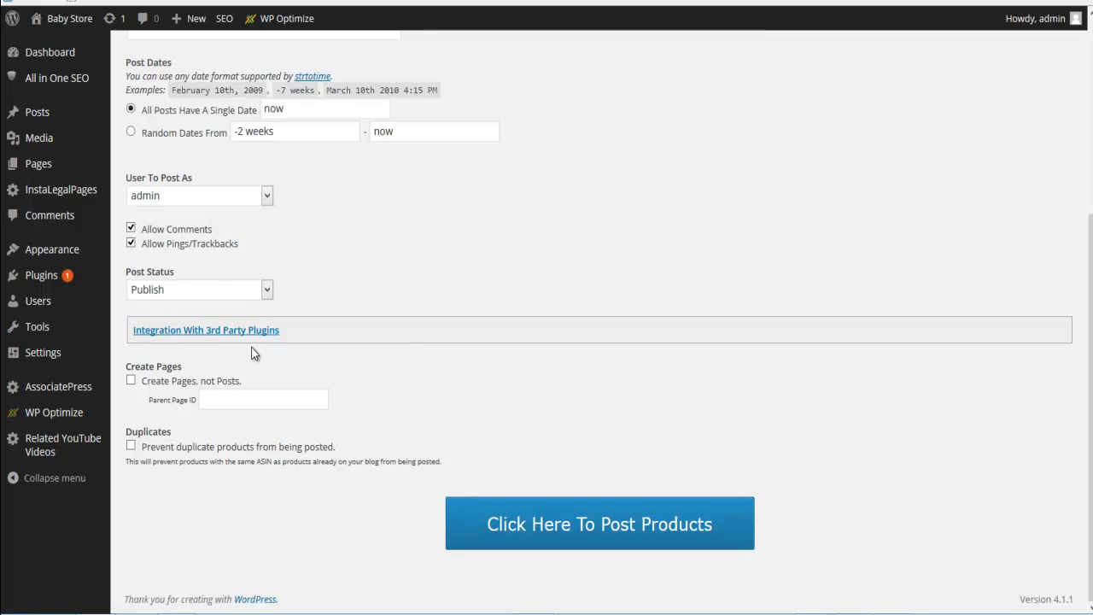
{"action": "left_click", "coordinate": [209, 332]}
{"action": "left_click", "coordinate": [185, 497]}
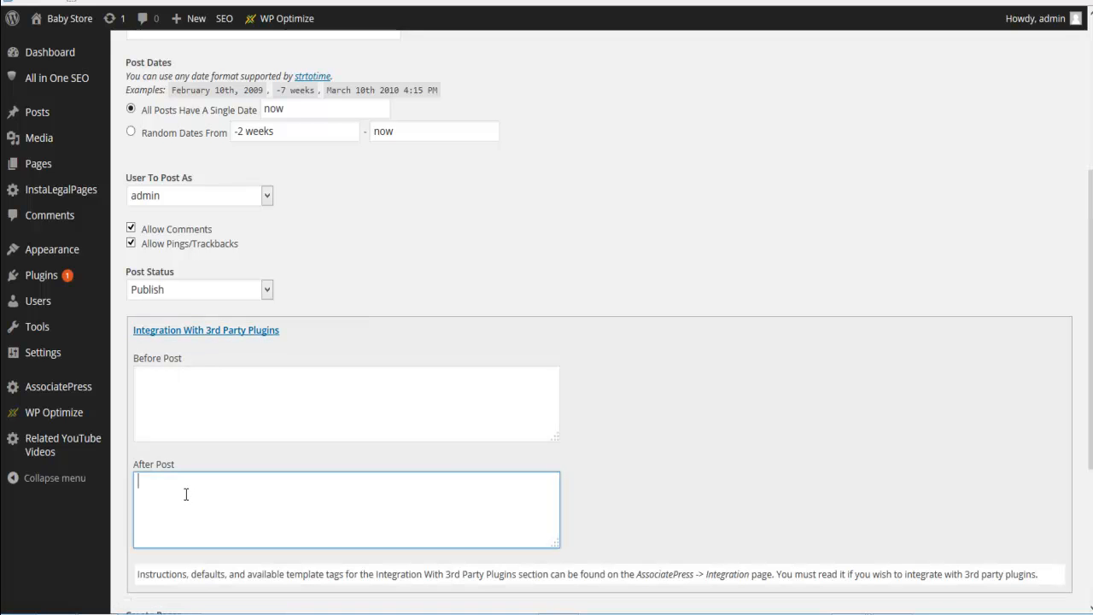
{"action": "type", "text": "[relatedYouTubeVideos relation=\"postTitle\" max=\"1\" class=\"horizontal center bg-black\" width=\"579\" height=\"345\"]"}
{"action": "scroll", "coordinate": [636, 342], "scroll_direction": "down", "scroll_amount": 3}
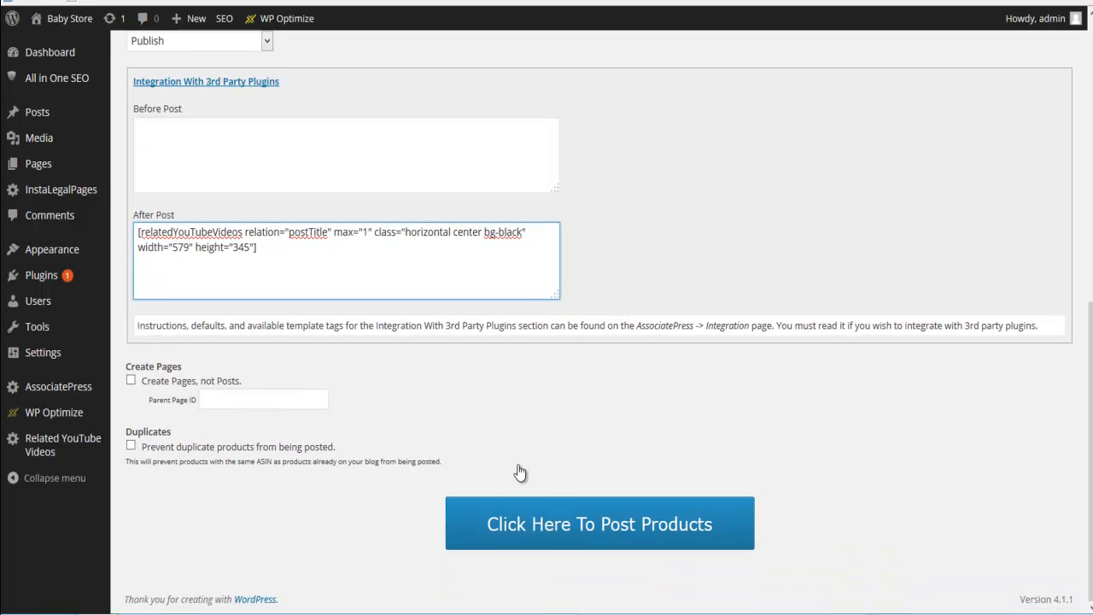
{"action": "left_click", "coordinate": [590, 528]}
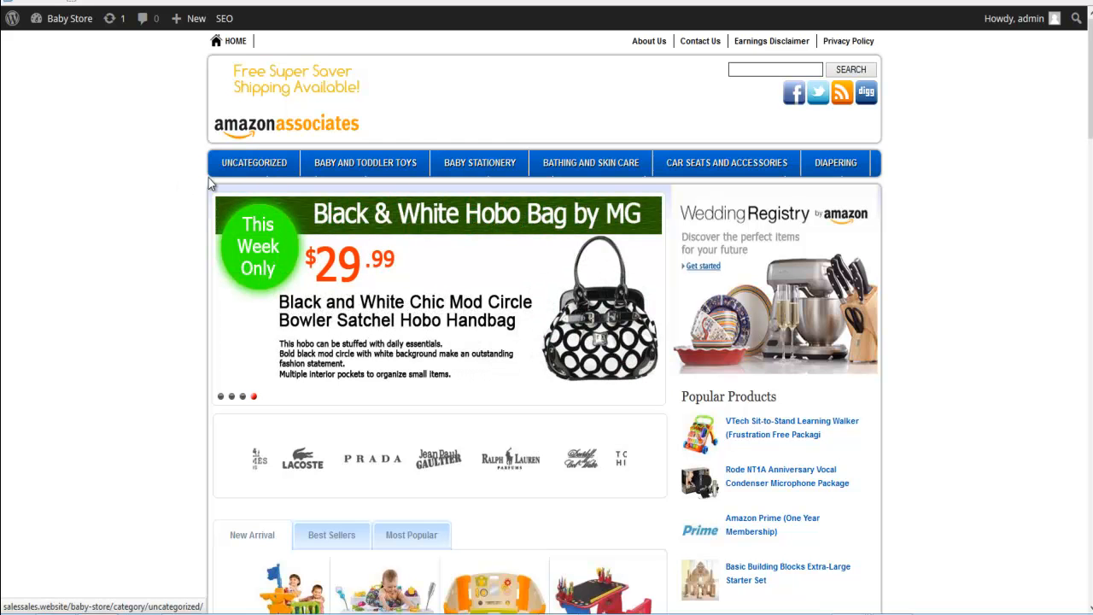
- Look through the posted products on the Baby Store's home page
{"action": "scroll", "coordinate": [151, 237], "scroll_direction": "down", "scroll_amount": 6}
{"action": "scroll", "coordinate": [151, 236], "scroll_direction": "down", "scroll_amount": 6}
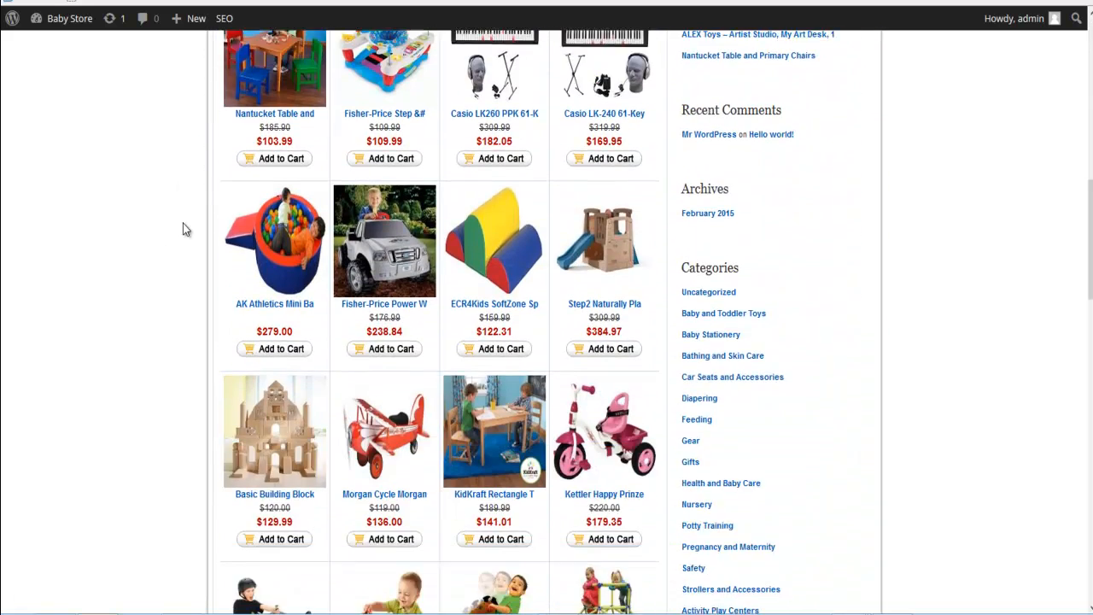
{"action": "scroll", "coordinate": [933, 295], "scroll_direction": "down", "scroll_amount": 3}
{"action": "scroll", "coordinate": [851, 309], "scroll_direction": "up", "scroll_amount": 6}
{"action": "scroll", "coordinate": [849, 294], "scroll_direction": "up", "scroll_amount": 10}
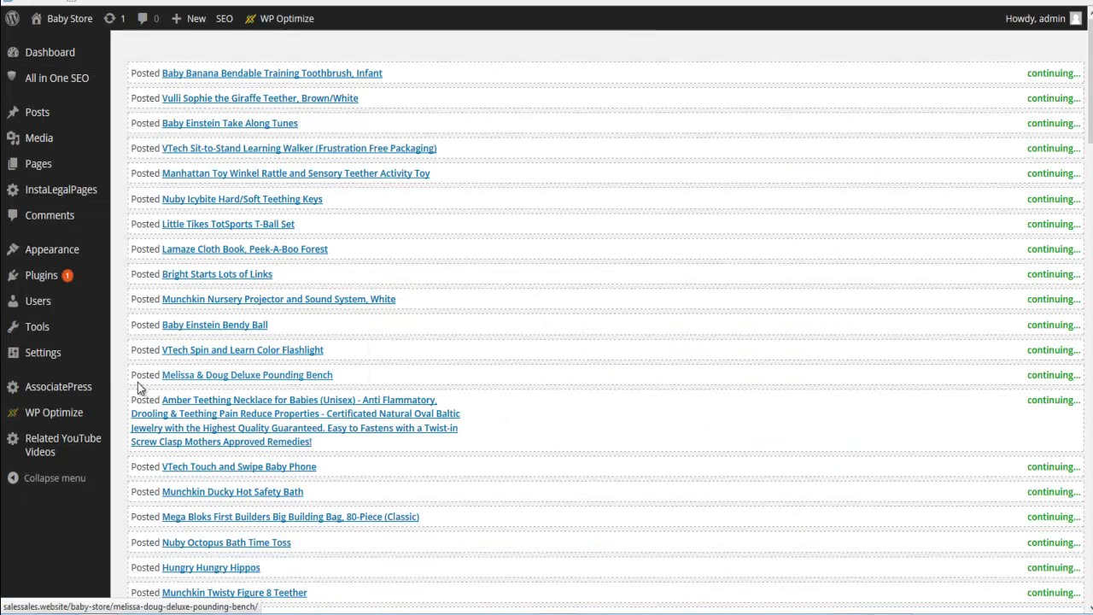
- Set the default post category to Baby and Toddler Toys in the writing settings and save
{"action": "mouse_move", "coordinate": [54, 350]}
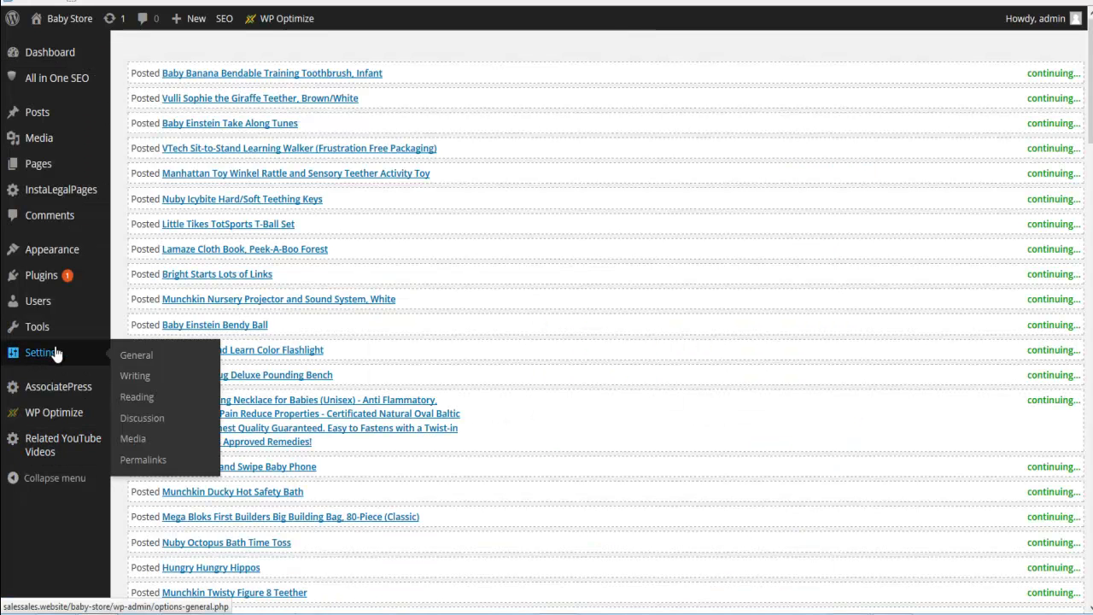
{"action": "left_click", "coordinate": [135, 378]}
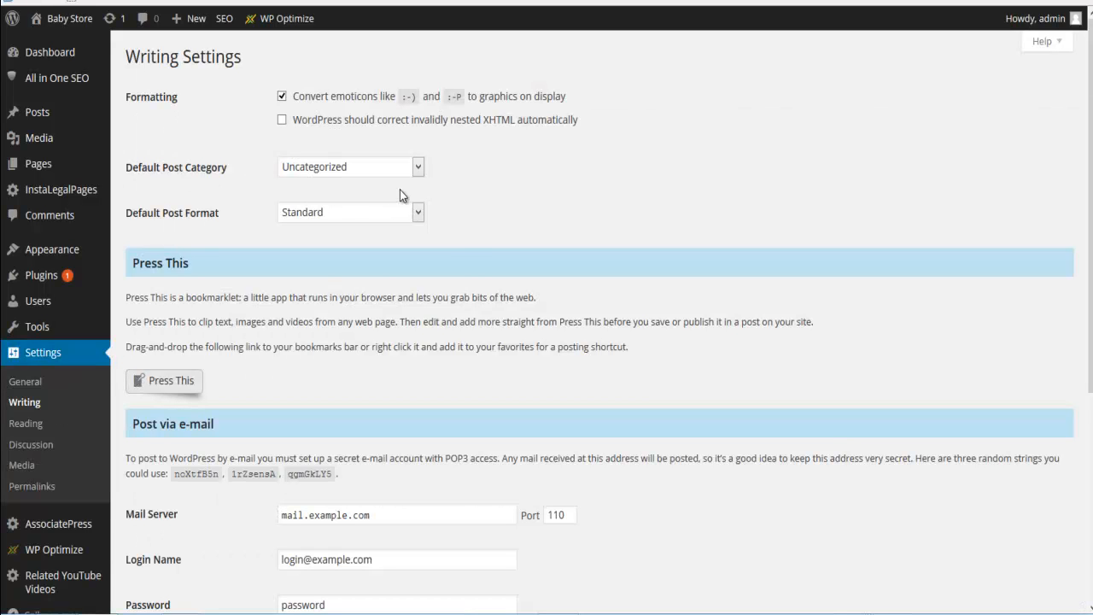
{"action": "left_click", "coordinate": [418, 171]}
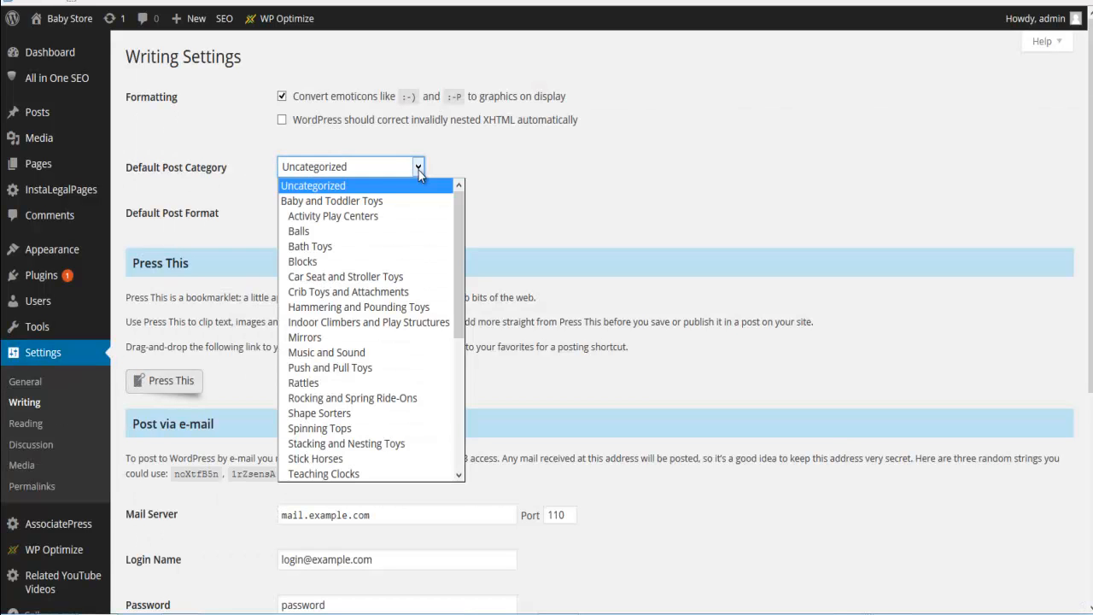
{"action": "left_click", "coordinate": [346, 197]}
{"action": "scroll", "coordinate": [267, 363], "scroll_direction": "down", "scroll_amount": 4}
{"action": "left_click", "coordinate": [168, 542]}
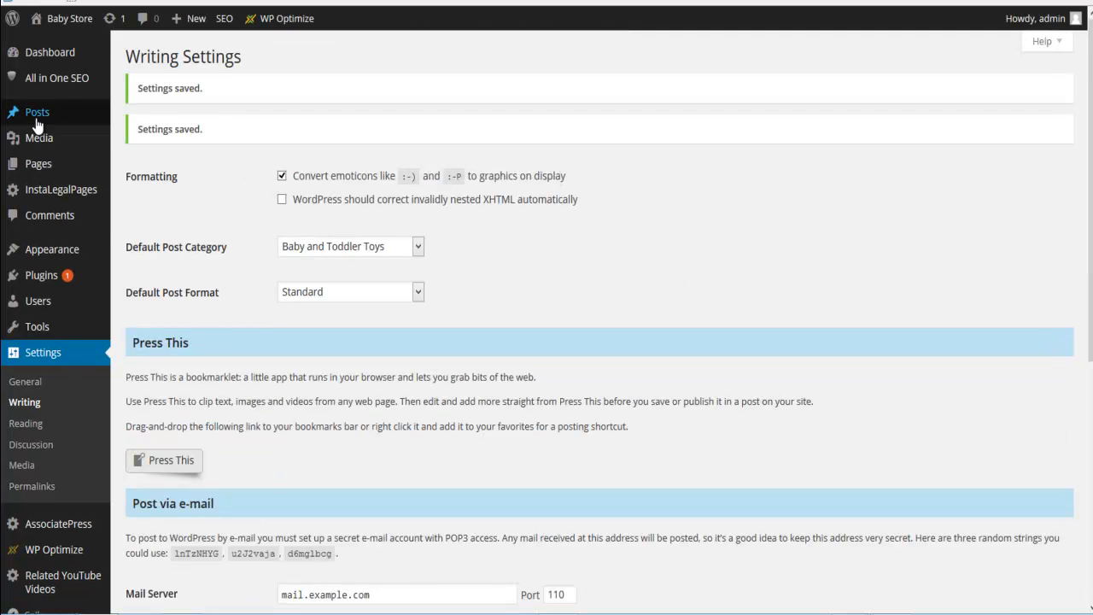
- Open the post categories and delete the Uncategorized category, confirming the deletion
{"action": "mouse_move", "coordinate": [56, 117]}
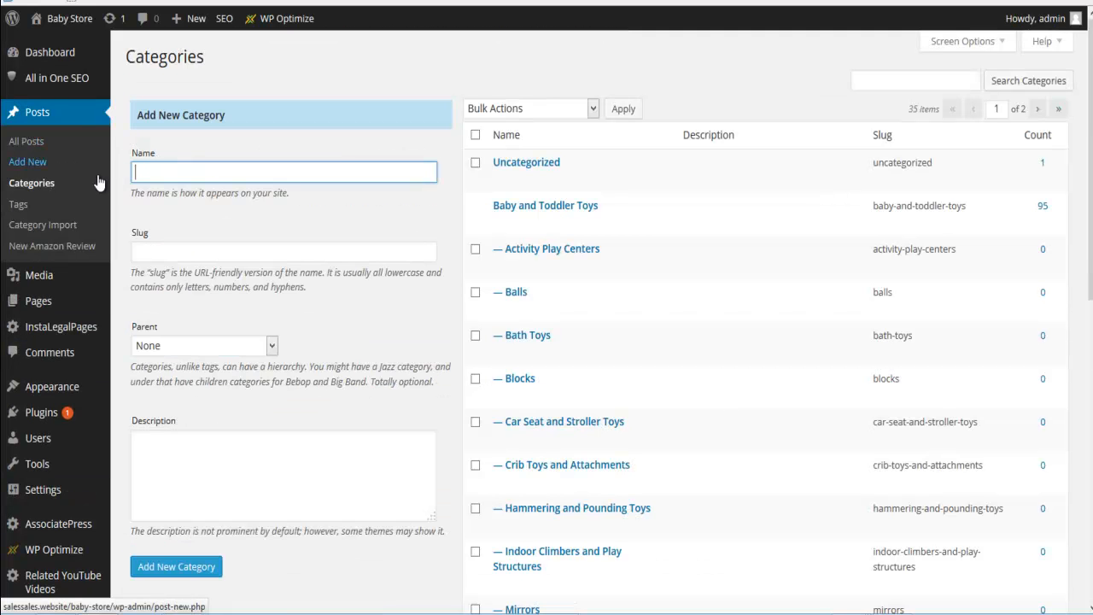
{"action": "left_click", "coordinate": [475, 164]}
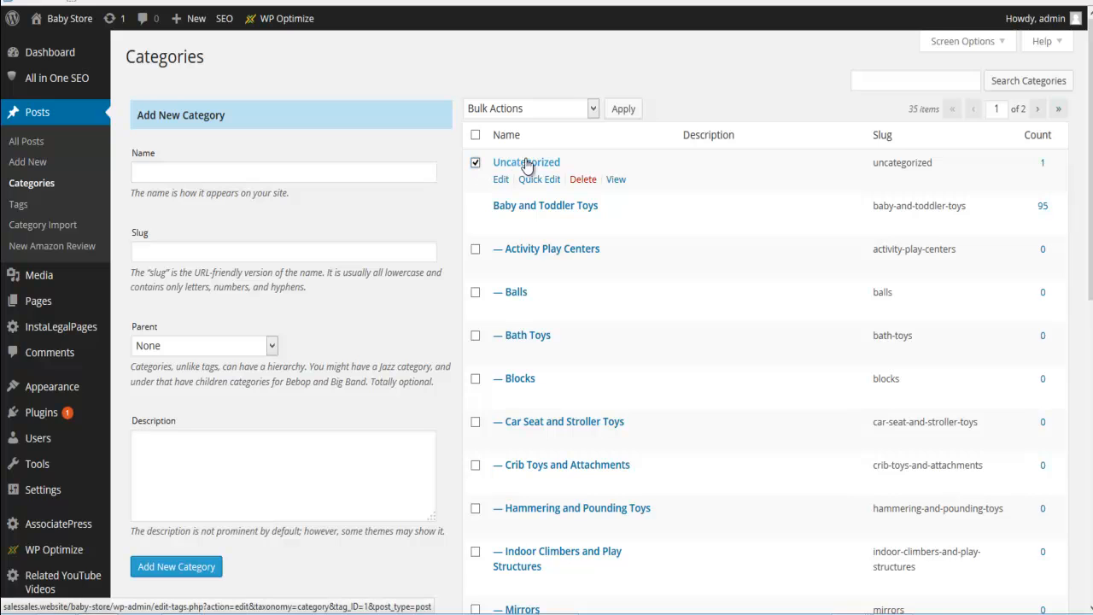
{"action": "left_click", "coordinate": [583, 179]}
{"action": "left_click", "coordinate": [570, 259]}
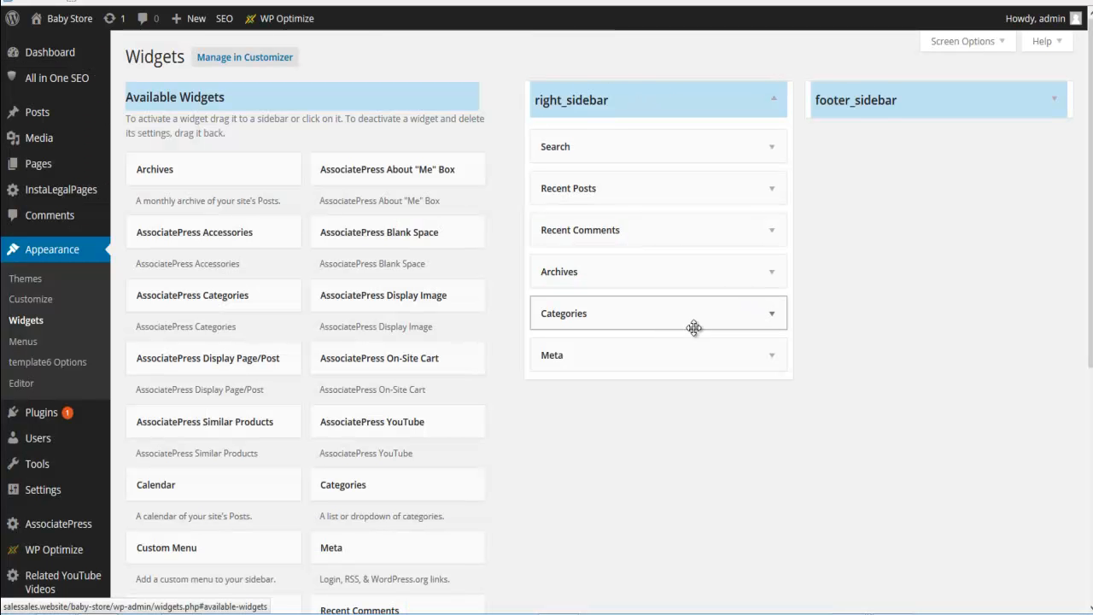
- Remove the Meta, Archives, Recent Comments and Recent Posts widgets from right_sidebar, then collapse the Categories widget
{"action": "mouse_move", "coordinate": [710, 352]}
{"action": "left_mouse_down"}
{"action": "mouse_move", "coordinate": [663, 349]}
{"action": "mouse_move", "coordinate": [695, 349]}
{"action": "left_mouse_up"}
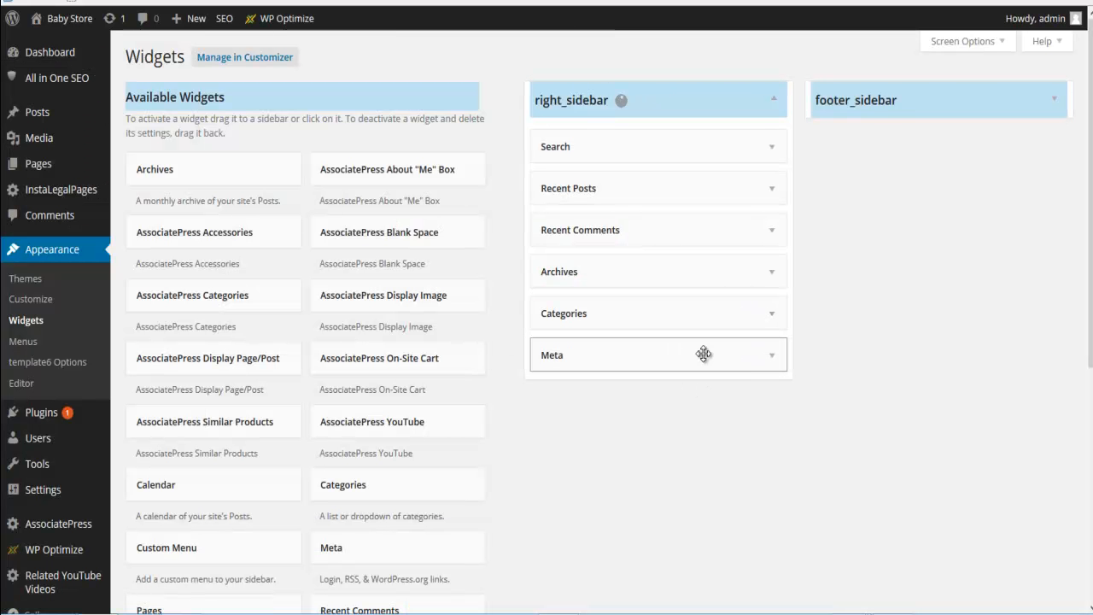
{"action": "left_click", "coordinate": [771, 357]}
{"action": "left_click", "coordinate": [553, 436]}
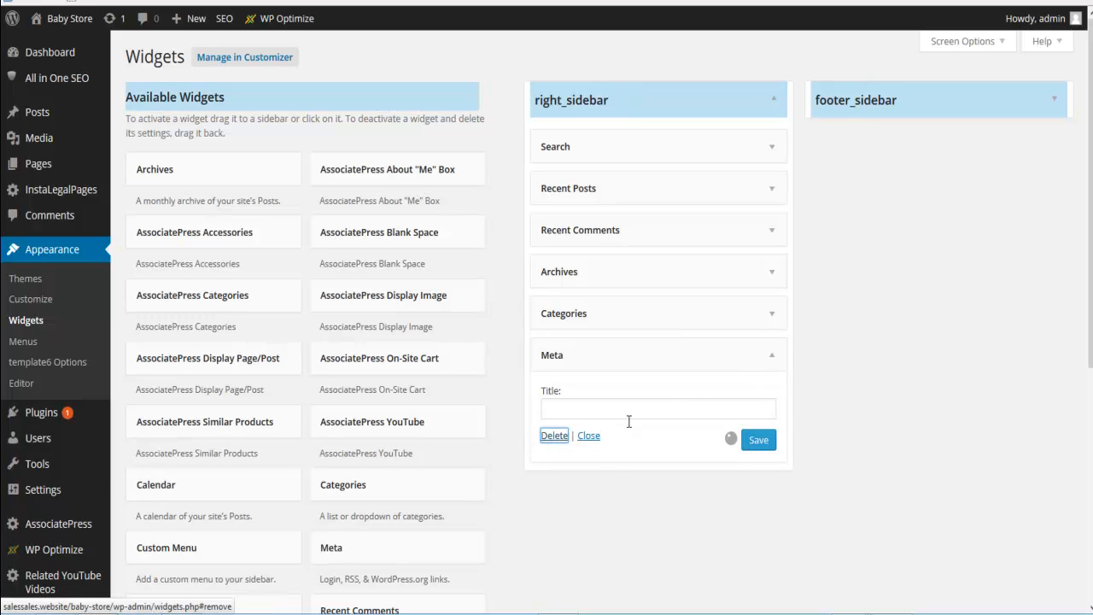
{"action": "left_click", "coordinate": [691, 311]}
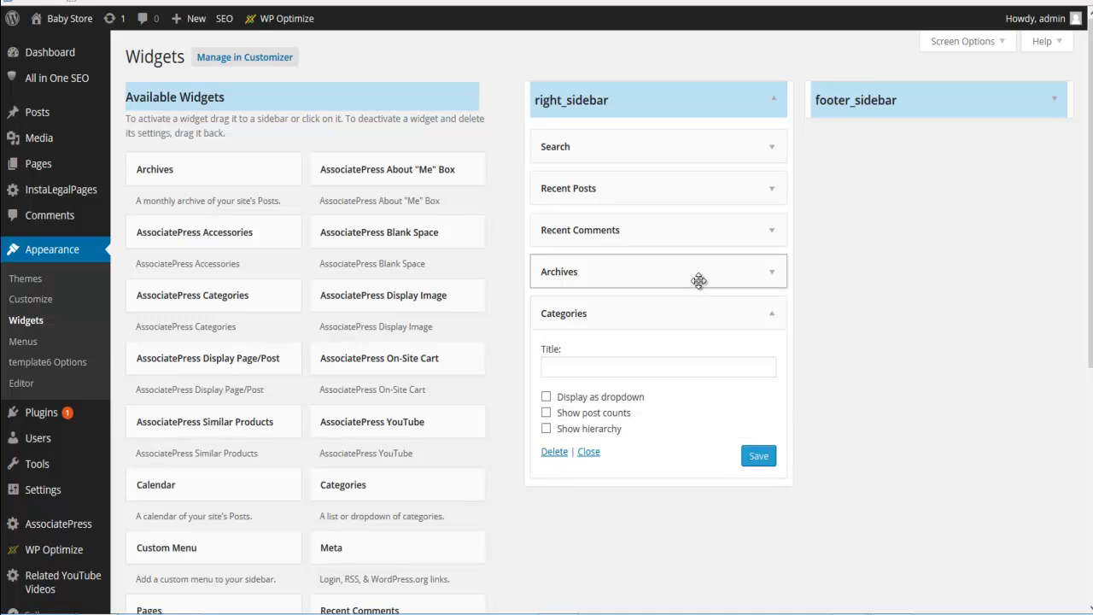
{"action": "left_click_drag", "start_coordinate": [586, 271], "coordinate": [512, 268]}
{"action": "left_click_drag", "start_coordinate": [598, 227], "coordinate": [519, 251]}
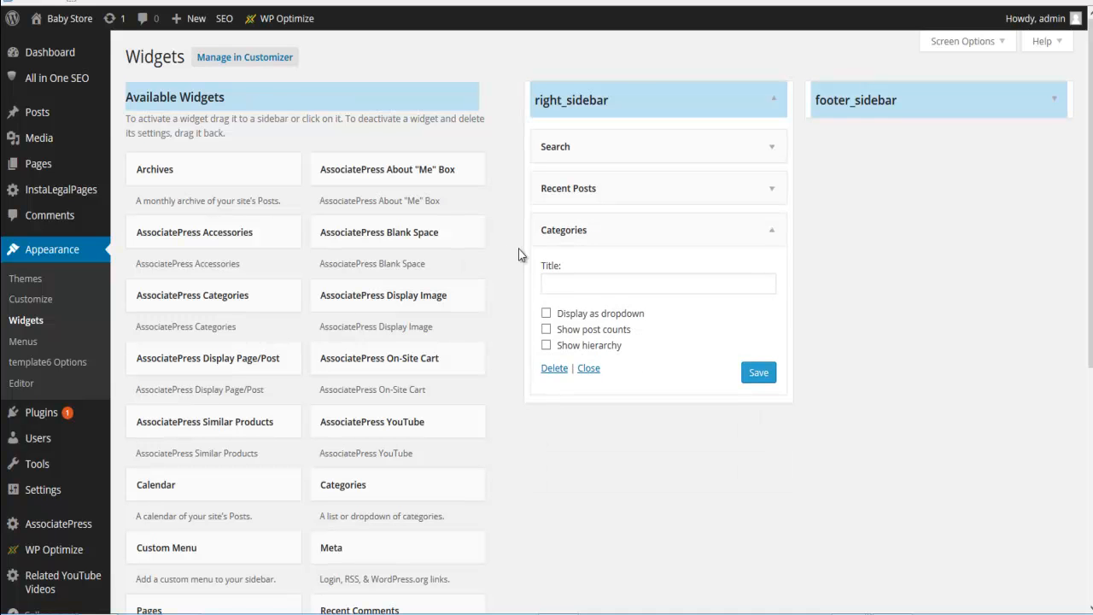
{"action": "left_click_drag", "start_coordinate": [632, 188], "coordinate": [214, 227]}
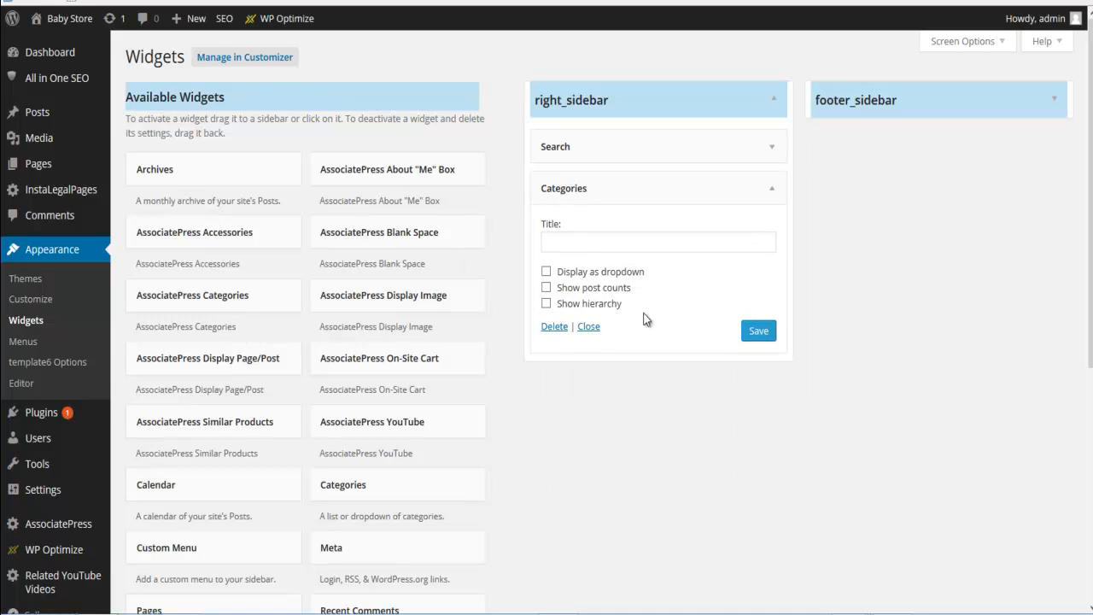
{"action": "left_click", "coordinate": [594, 327]}
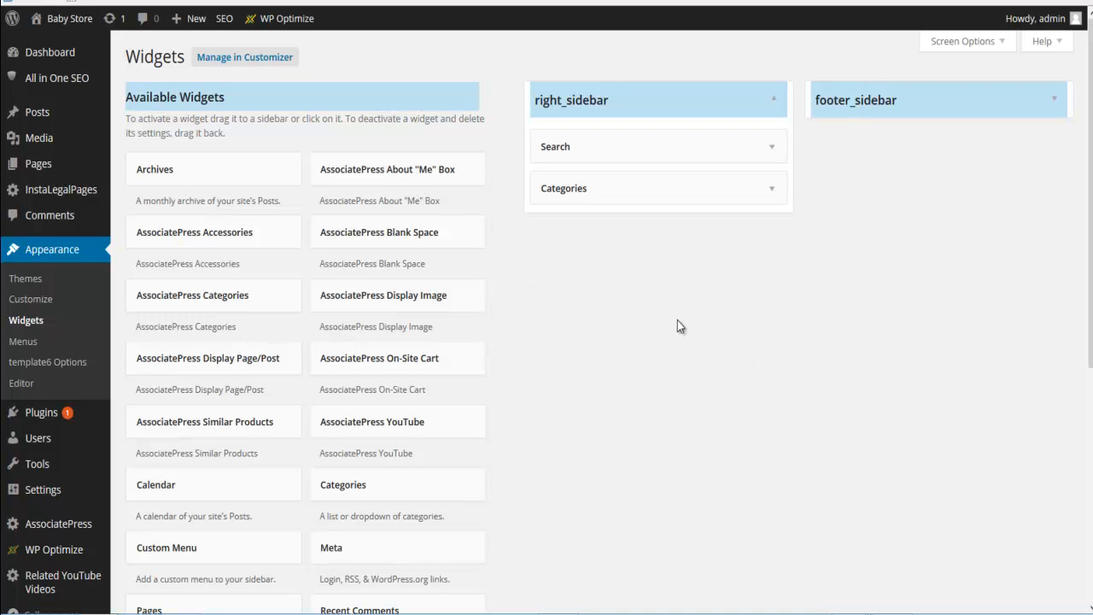
- Add the AssociatePress Categories widget to right_sidebar with the title Popular Products and 5 posts, and save it
{"action": "left_click_drag", "start_coordinate": [171, 298], "coordinate": [586, 227]}
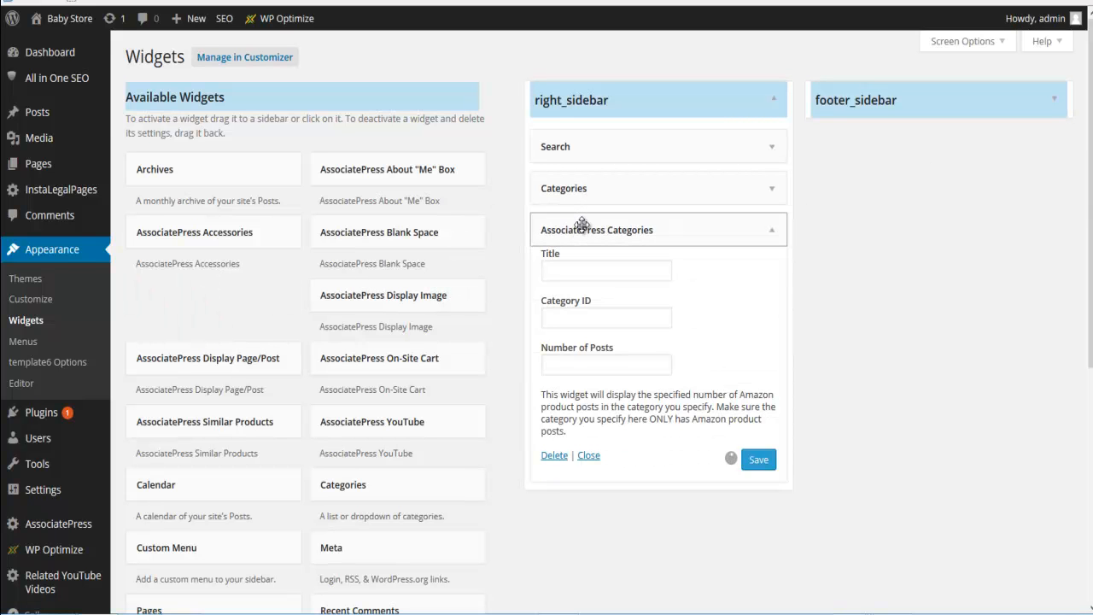
{"action": "left_click", "coordinate": [580, 268]}
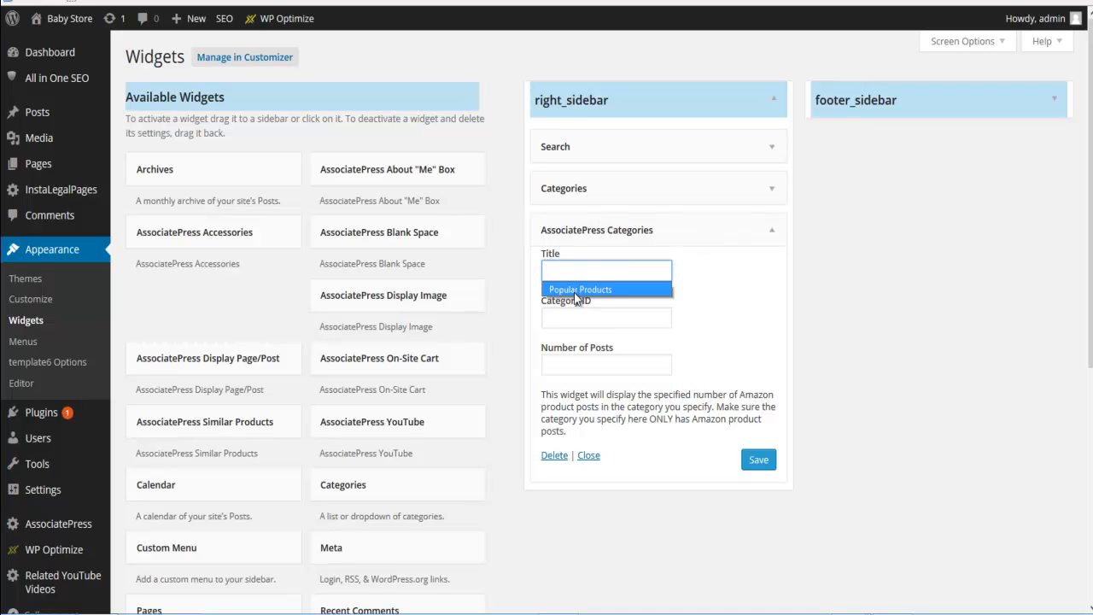
{"action": "left_click", "coordinate": [574, 292]}
{"action": "left_click", "coordinate": [599, 366]}
{"action": "type", "text": "5"}
{"action": "left_click", "coordinate": [739, 387]}
{"action": "left_click", "coordinate": [753, 458]}
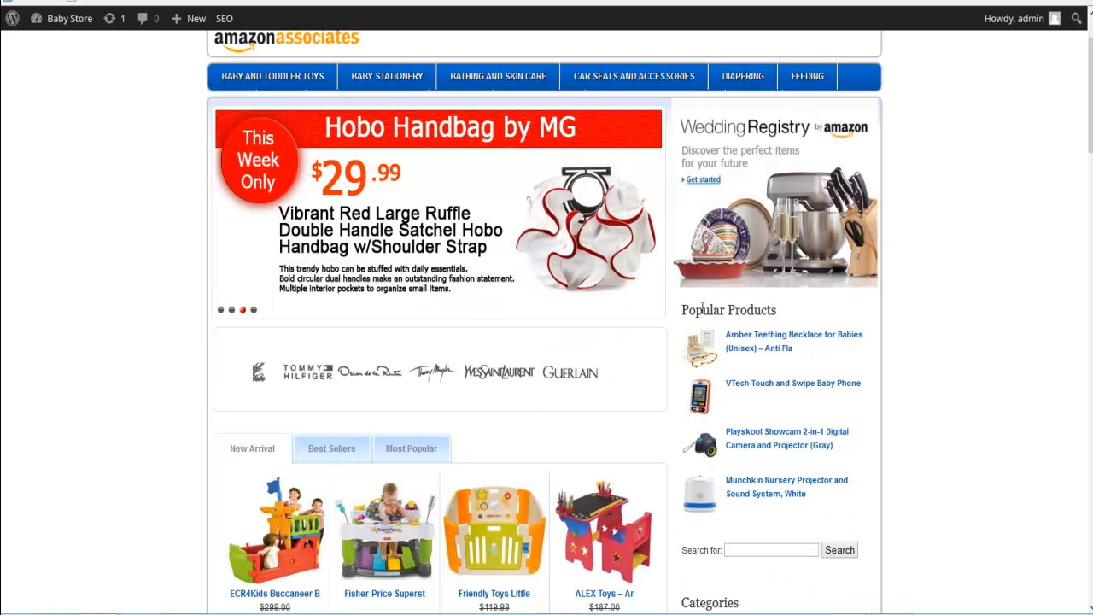
- Look through the Baby Store's home page to examine the sidebar product and category lists and the footer
{"action": "scroll", "coordinate": [859, 335], "scroll_direction": "down", "scroll_amount": 4}
{"action": "scroll", "coordinate": [922, 314], "scroll_direction": "up", "scroll_amount": 2}
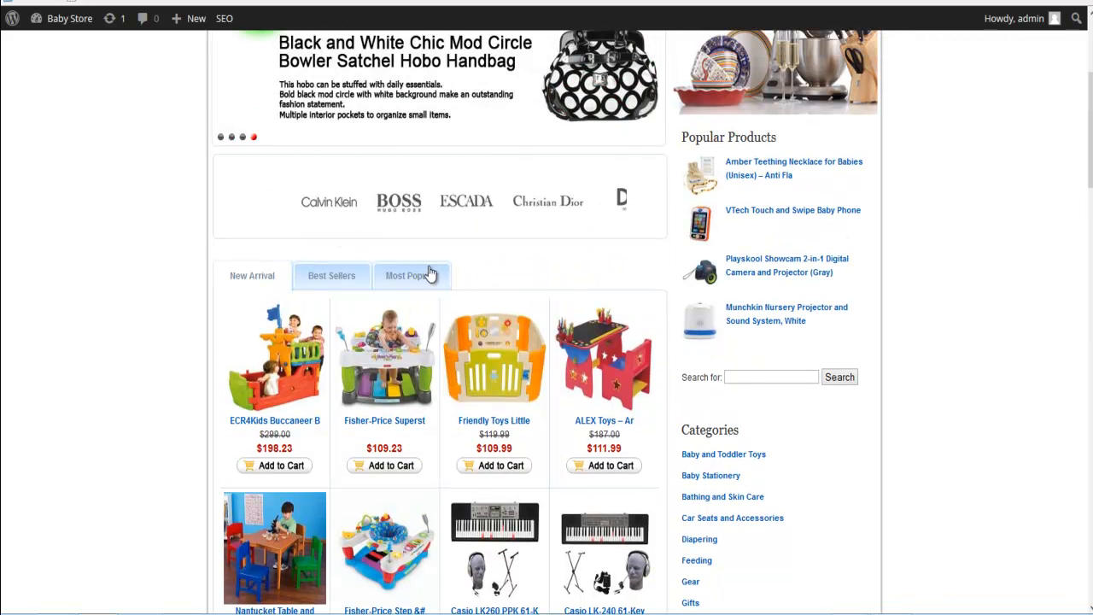
{"action": "scroll", "coordinate": [969, 205], "scroll_direction": "down", "scroll_amount": 3}
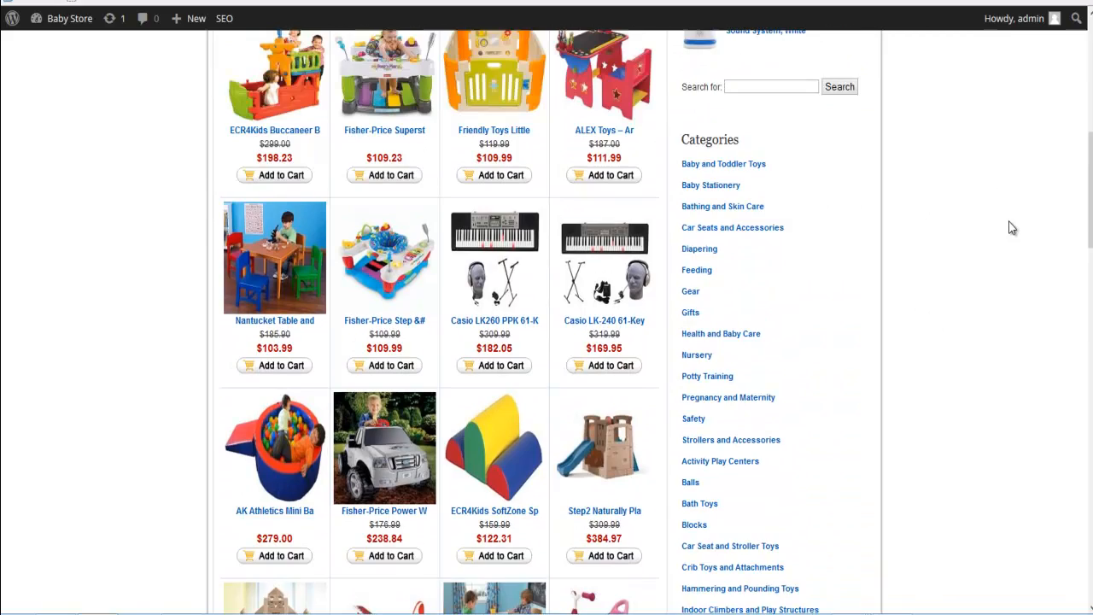
{"action": "scroll", "coordinate": [829, 203], "scroll_direction": "up", "scroll_amount": 2}
{"action": "scroll", "coordinate": [825, 294], "scroll_direction": "down", "scroll_amount": 5}
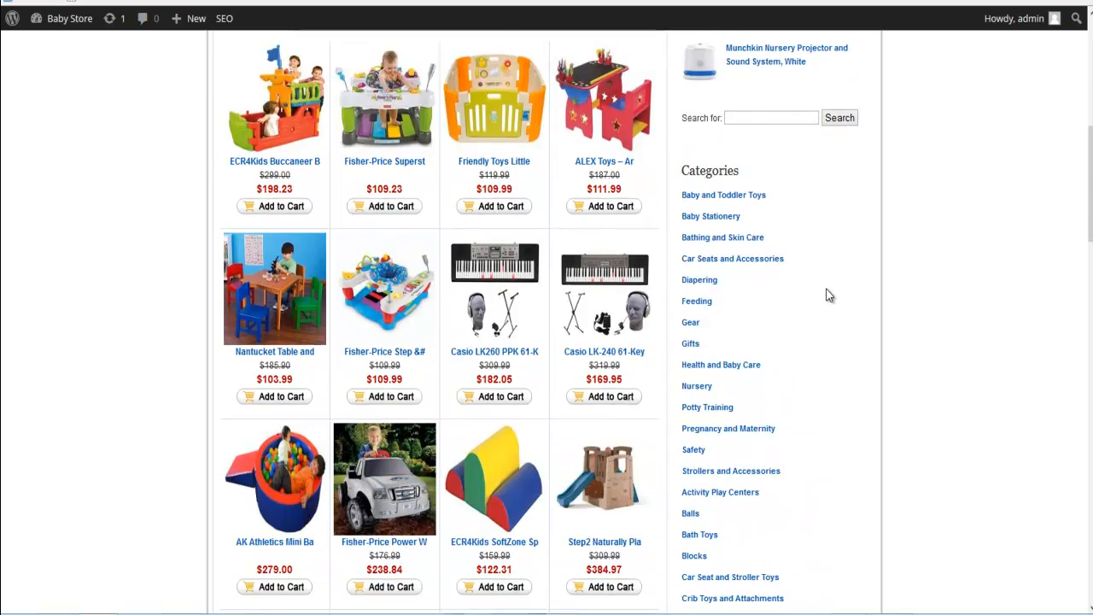
{"action": "scroll", "coordinate": [830, 283], "scroll_direction": "down", "scroll_amount": 13}
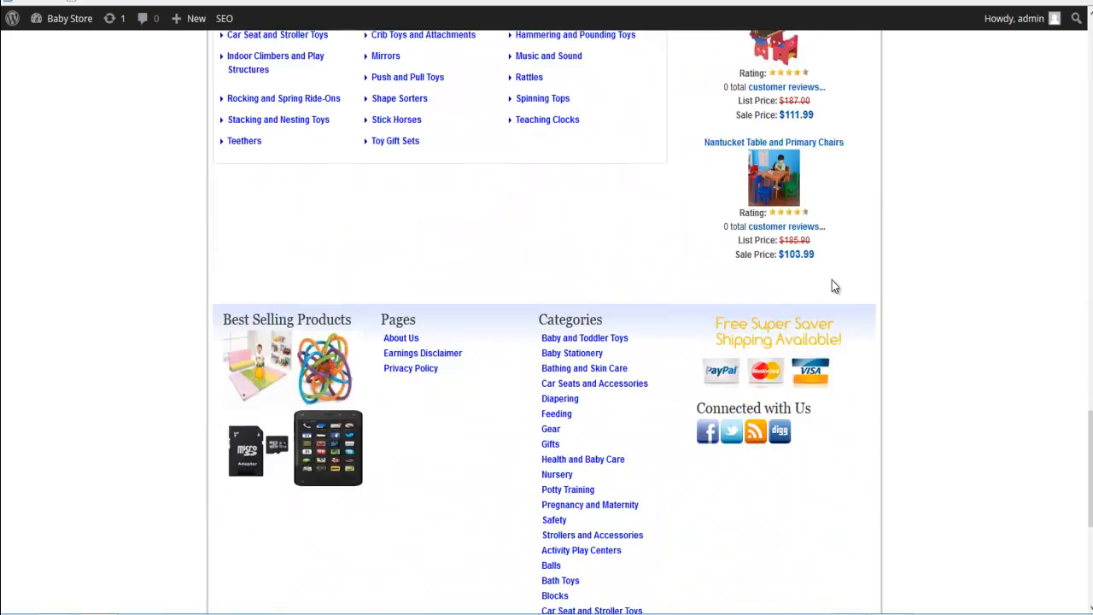
{"action": "scroll", "coordinate": [769, 230], "scroll_direction": "up", "scroll_amount": 2}
{"action": "scroll", "coordinate": [505, 422], "scroll_direction": "down", "scroll_amount": 2}
{"action": "scroll", "coordinate": [595, 351], "scroll_direction": "up", "scroll_amount": 2}
{"action": "scroll", "coordinate": [620, 345], "scroll_direction": "up", "scroll_amount": 7}
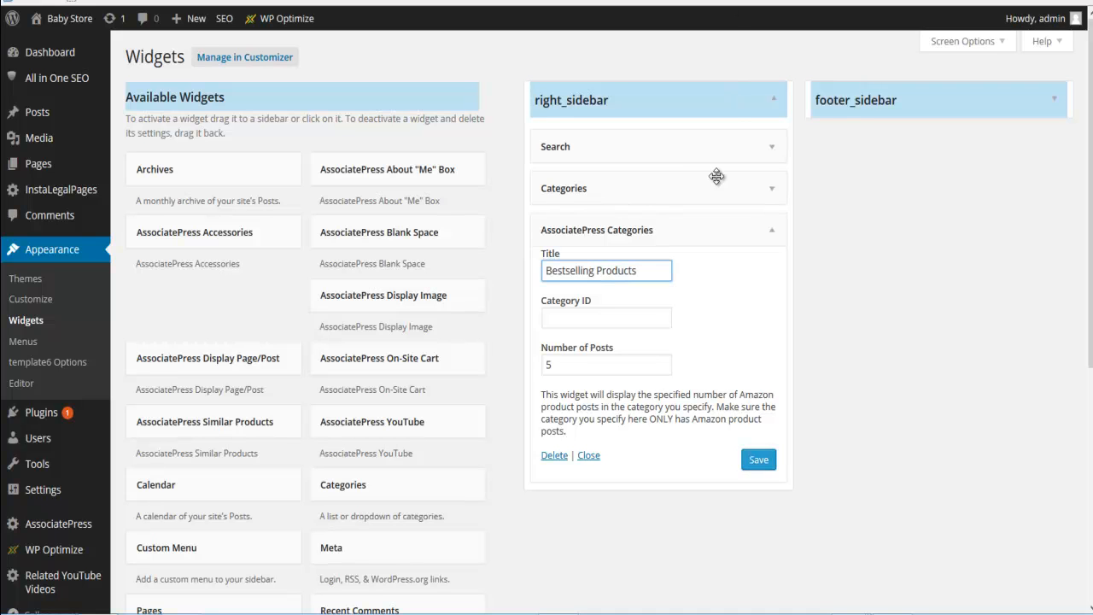
- Retitle the AssociatePress Categories widget Bestselling Products, save it, and remove the standard Categories widget from right_sidebar
{"action": "left_click", "coordinate": [758, 460]}
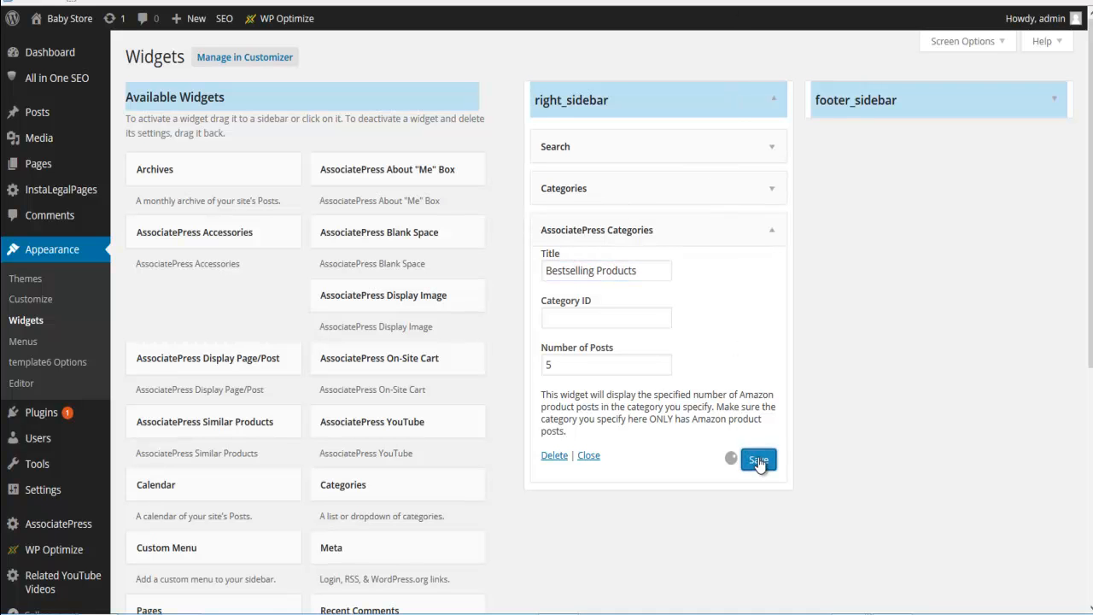
{"action": "left_click_drag", "start_coordinate": [766, 190], "coordinate": [401, 369]}
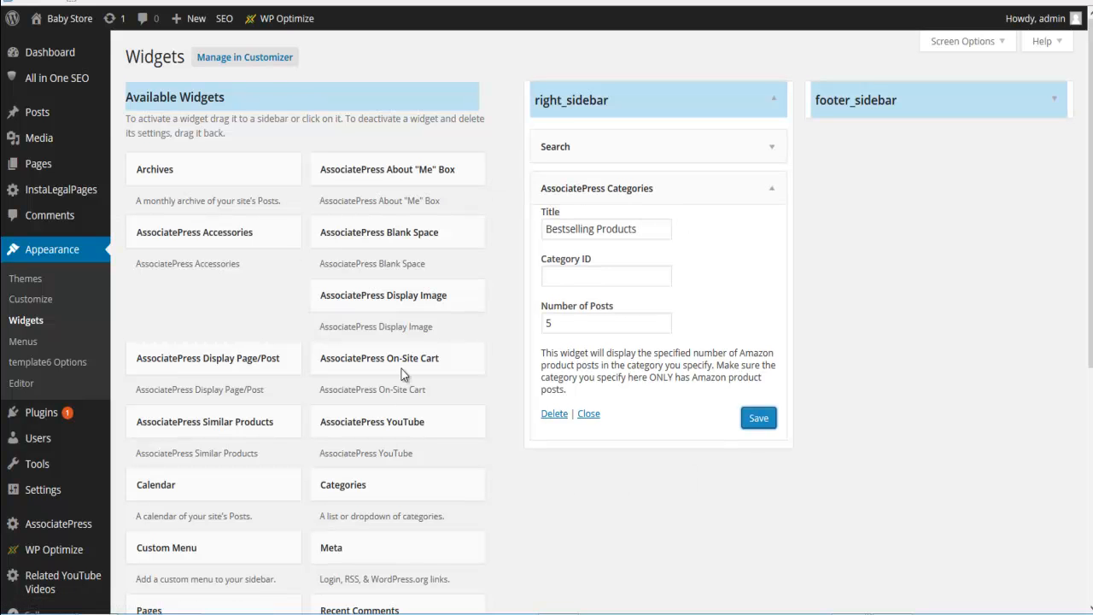
{"action": "left_click", "coordinate": [589, 413]}
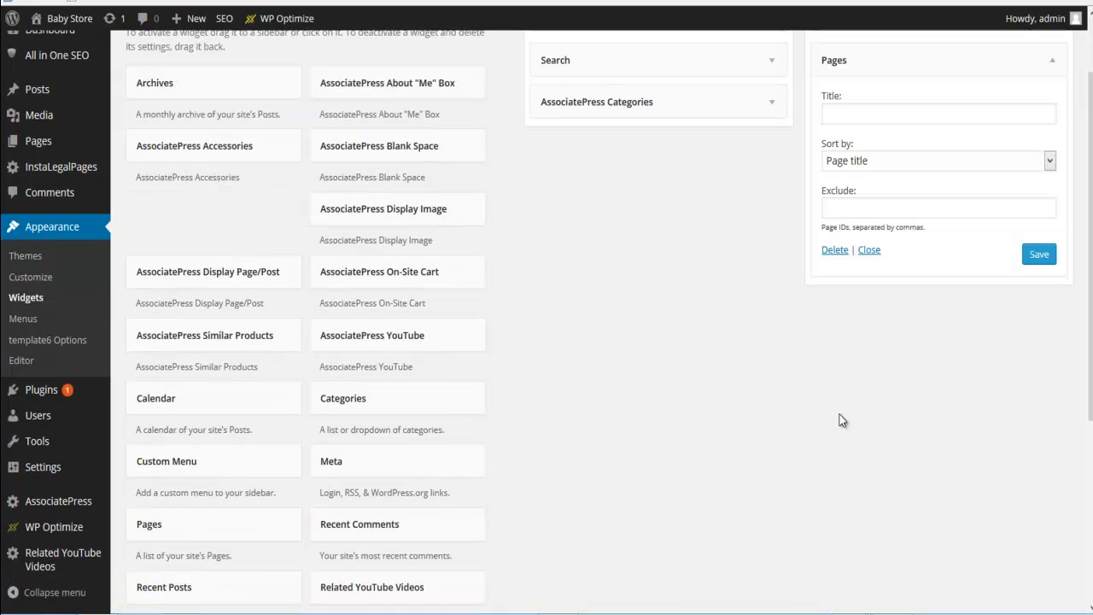
- Add the Pages widget to footer_sidebar with its default settings and check the footer on the store's home page
{"action": "scroll", "coordinate": [839, 415], "scroll_direction": "up", "scroll_amount": 2}
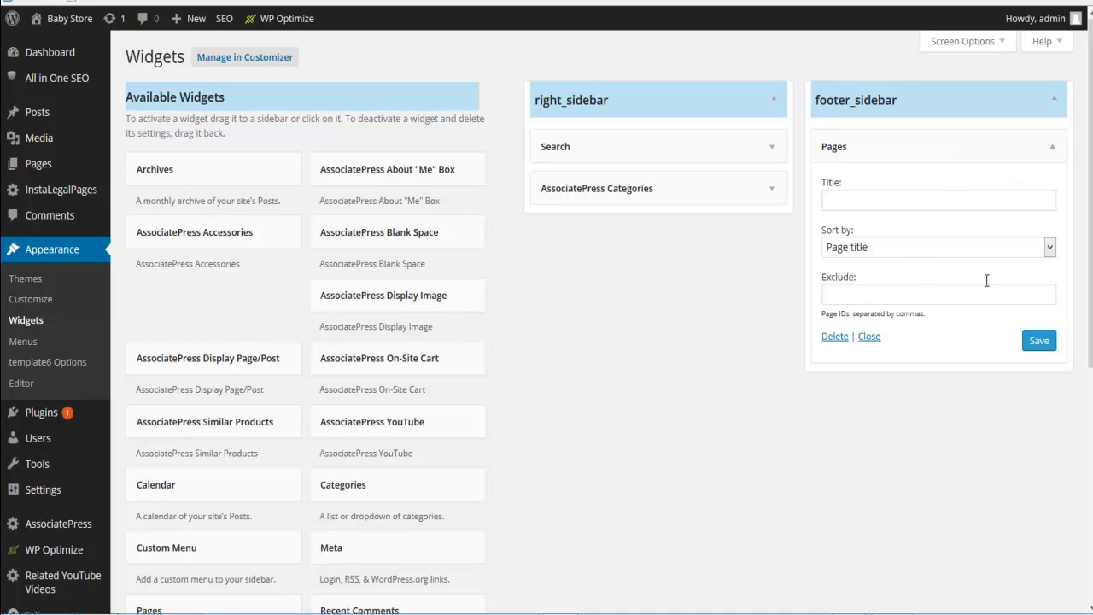
{"action": "left_click", "coordinate": [871, 337]}
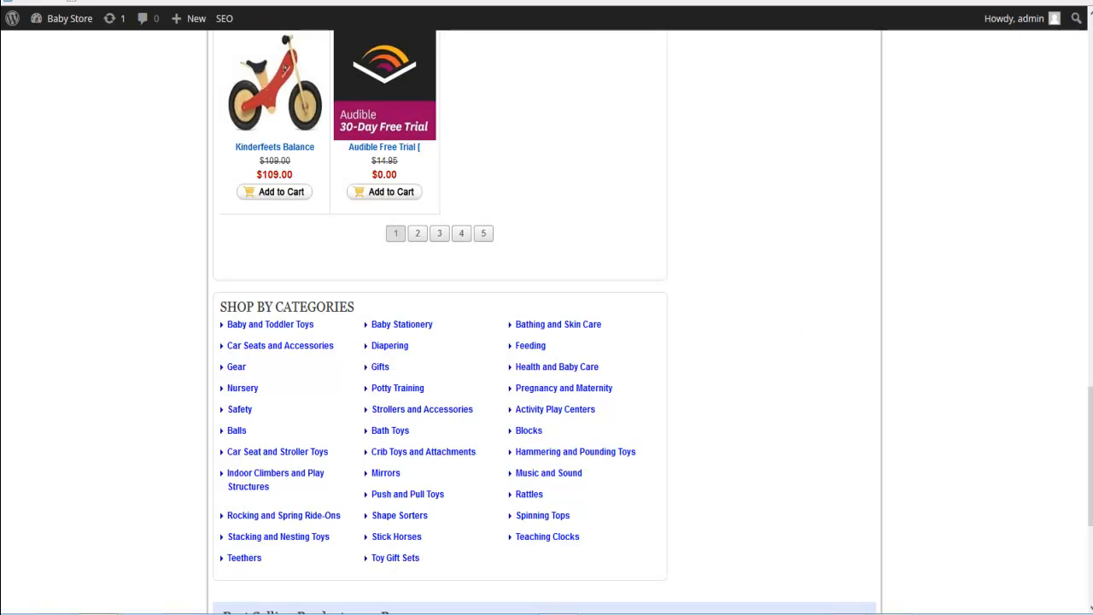
{"action": "scroll", "coordinate": [799, 311], "scroll_direction": "down", "scroll_amount": 4}
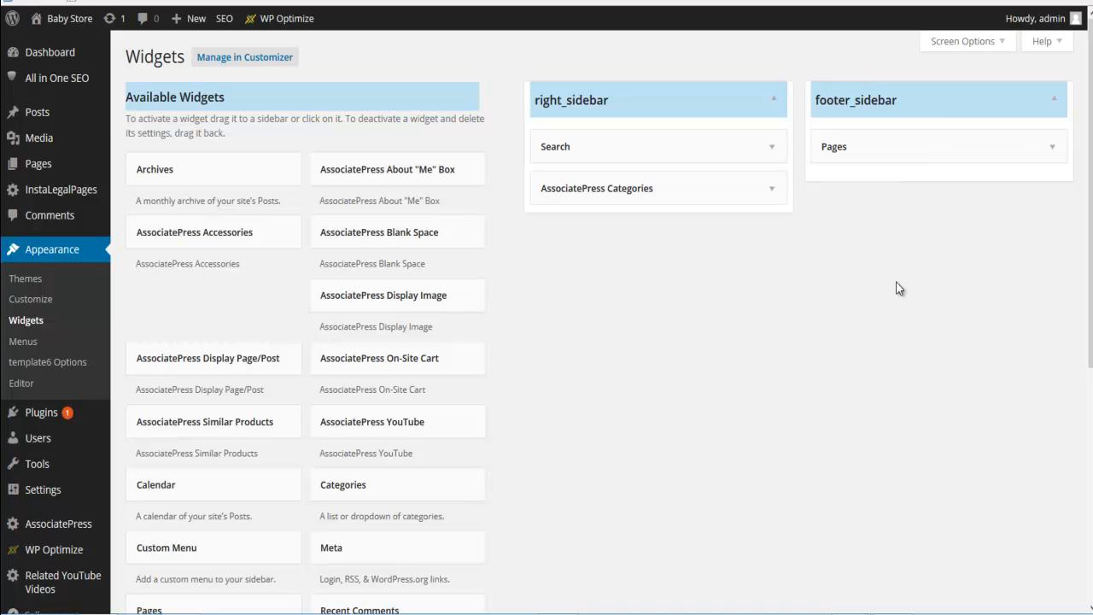
- Add the Tag Cloud widget to footer_sidebar and reload the store's home page
{"action": "scroll", "coordinate": [649, 341], "scroll_direction": "down", "scroll_amount": 3}
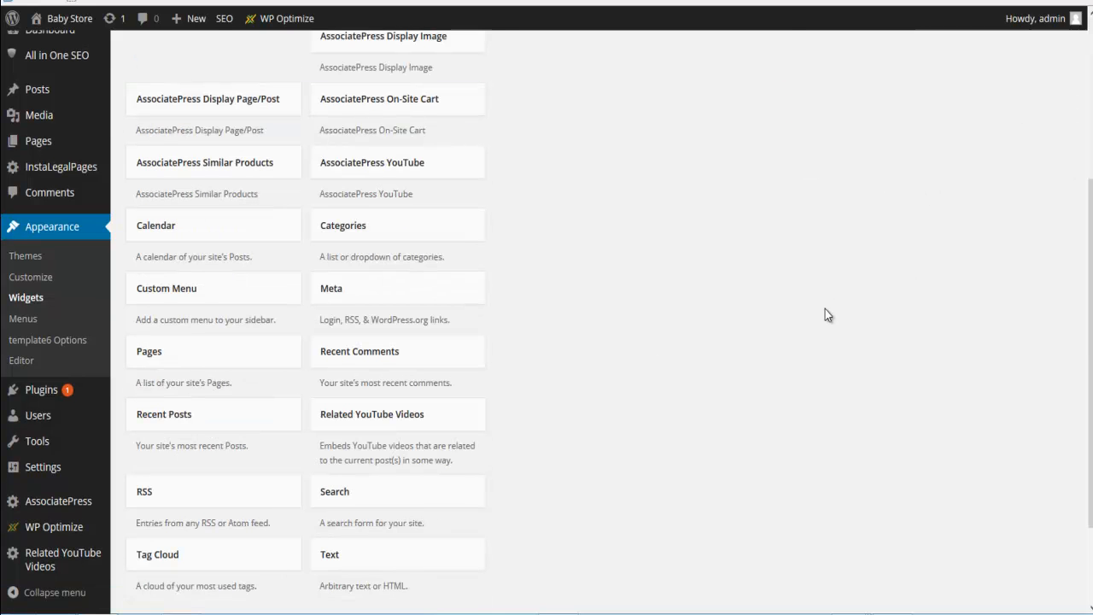
{"action": "scroll", "coordinate": [727, 313], "scroll_direction": "up", "scroll_amount": 1}
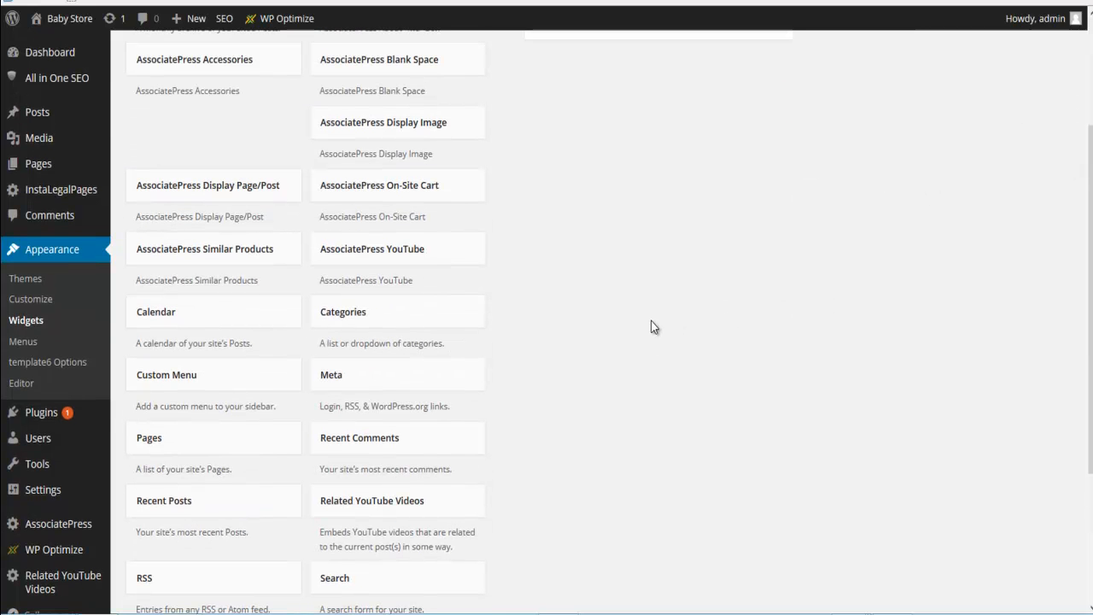
{"action": "scroll", "coordinate": [654, 321], "scroll_direction": "down", "scroll_amount": 1}
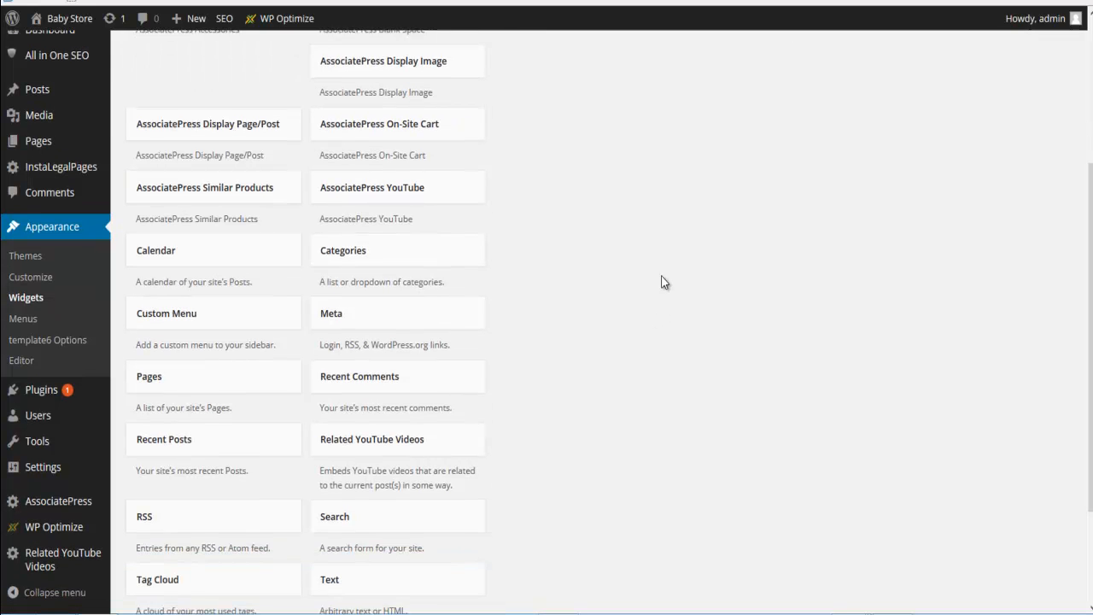
{"action": "scroll", "coordinate": [653, 321], "scroll_direction": "down", "scroll_amount": 1}
{"action": "scroll", "coordinate": [634, 396], "scroll_direction": "down", "scroll_amount": 1}
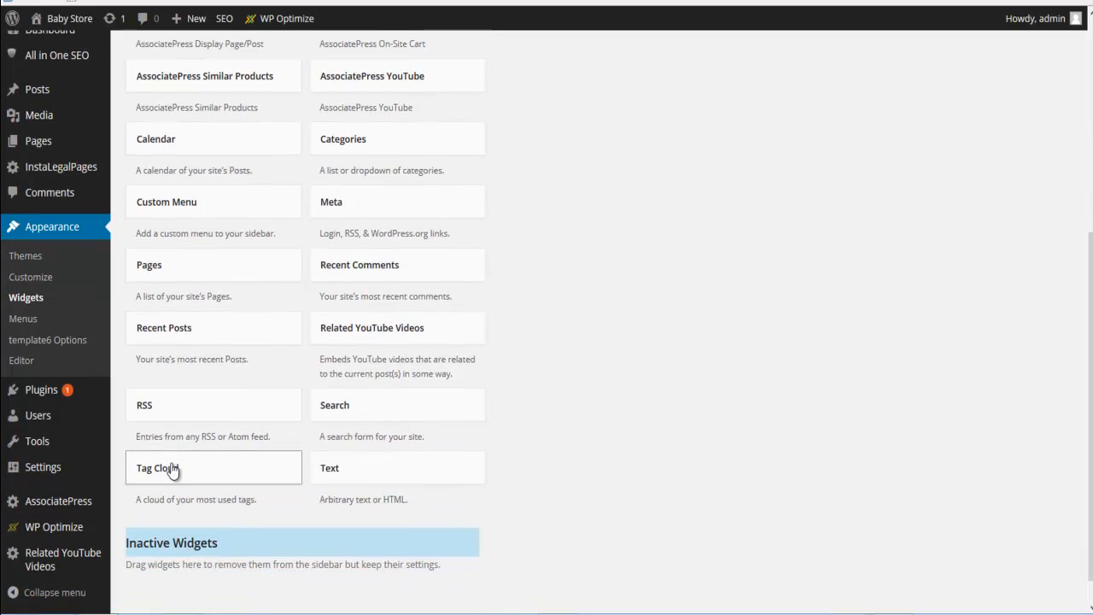
{"action": "left_click_drag", "start_coordinate": [179, 470], "coordinate": [865, 170]}
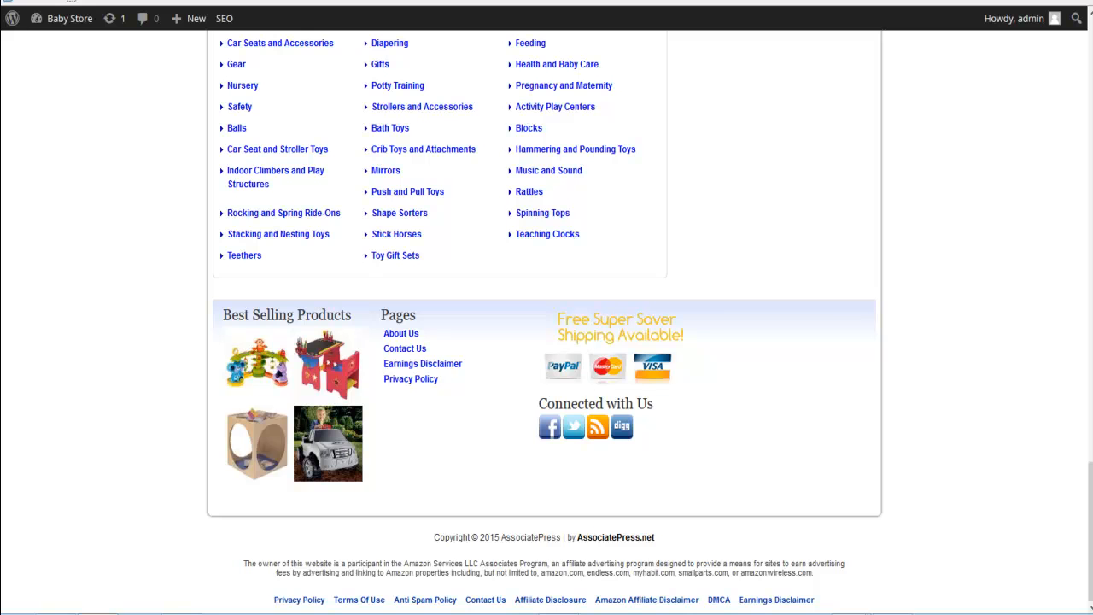
{"action": "key", "text": "F5"}
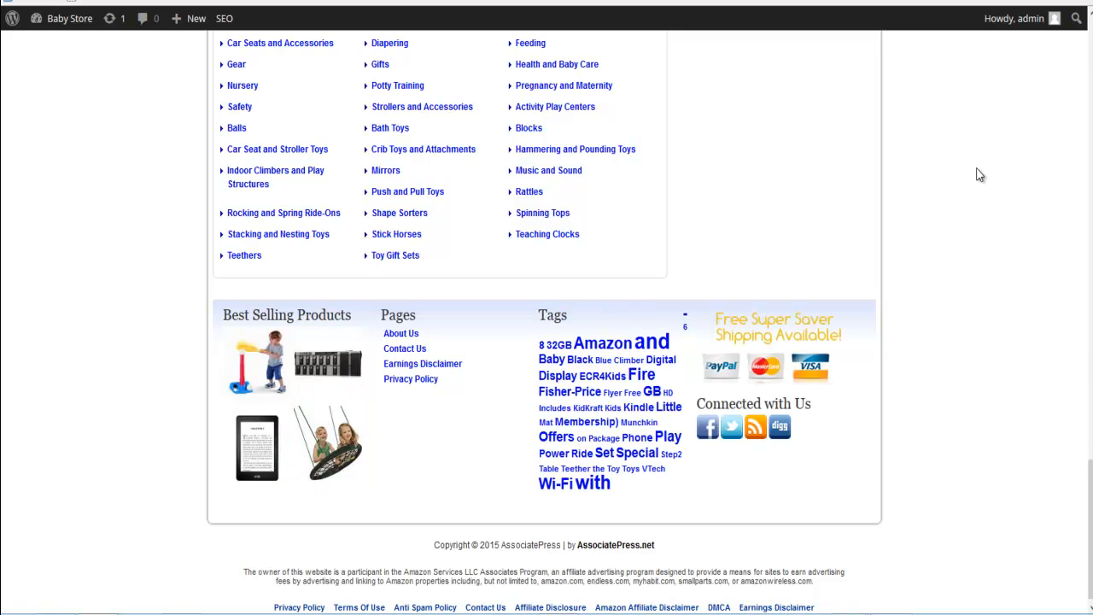
- Examine the footer's pages and tags, the product listings and the sidebar widgets on the store's home page
{"action": "scroll", "coordinate": [698, 458], "scroll_direction": "up", "scroll_amount": 1}
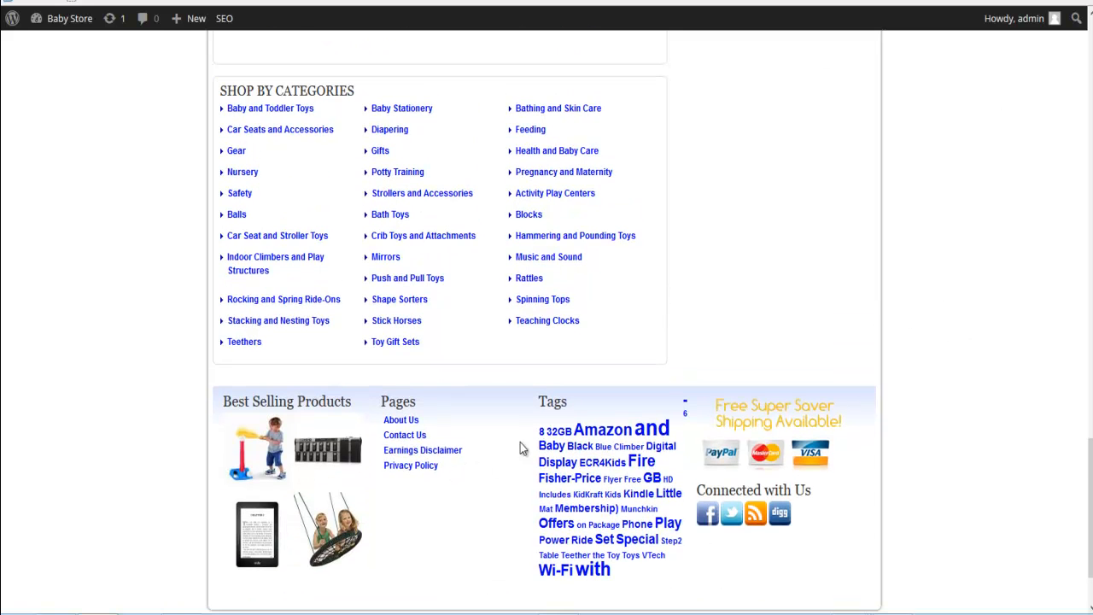
{"action": "scroll", "coordinate": [817, 384], "scroll_direction": "up", "scroll_amount": 2}
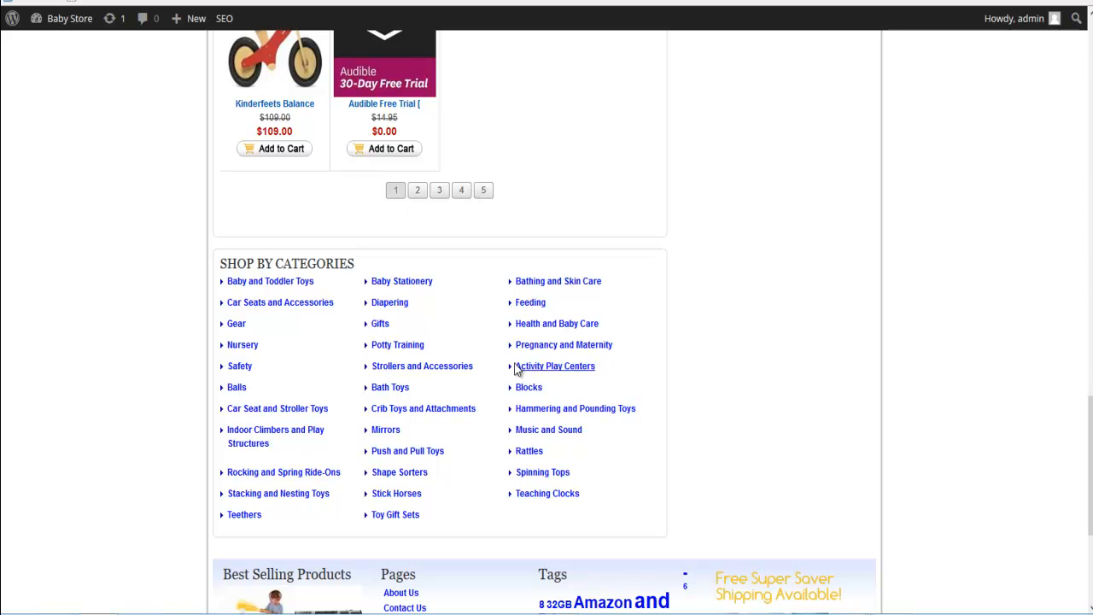
{"action": "scroll", "coordinate": [295, 267], "scroll_direction": "up", "scroll_amount": 1}
{"action": "scroll", "coordinate": [632, 397], "scroll_direction": "up", "scroll_amount": 5}
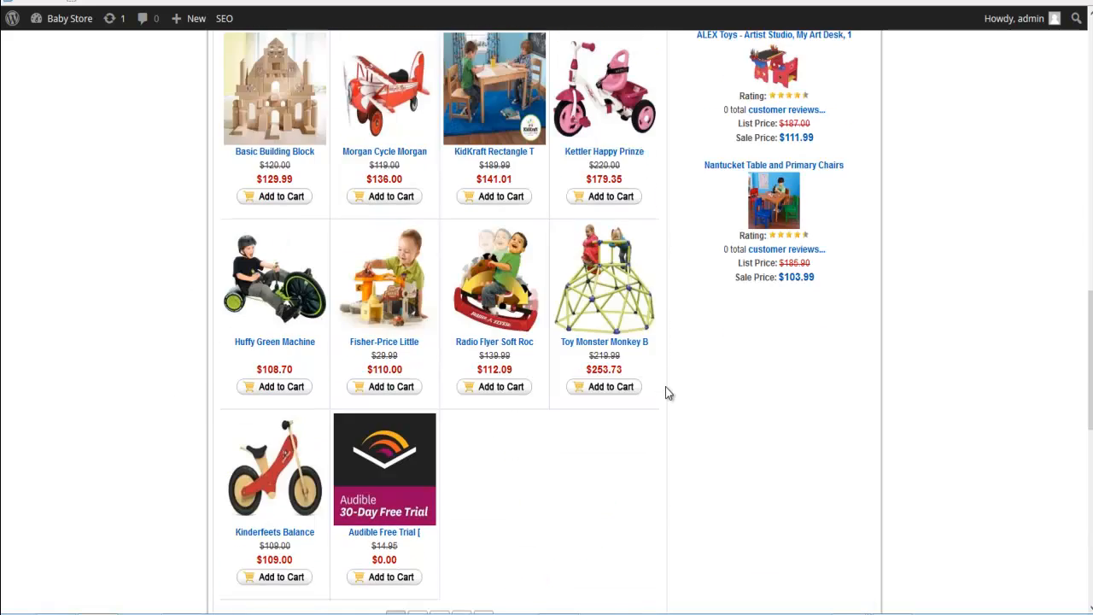
{"action": "scroll", "coordinate": [636, 410], "scroll_direction": "down", "scroll_amount": 2}
{"action": "scroll", "coordinate": [515, 419], "scroll_direction": "up", "scroll_amount": 10}
{"action": "scroll", "coordinate": [545, 408], "scroll_direction": "up", "scroll_amount": 2}
{"action": "scroll", "coordinate": [545, 406], "scroll_direction": "down", "scroll_amount": 3}
{"action": "scroll", "coordinate": [888, 316], "scroll_direction": "down", "scroll_amount": 3}
{"action": "scroll", "coordinate": [910, 346], "scroll_direction": "up", "scroll_amount": 5}
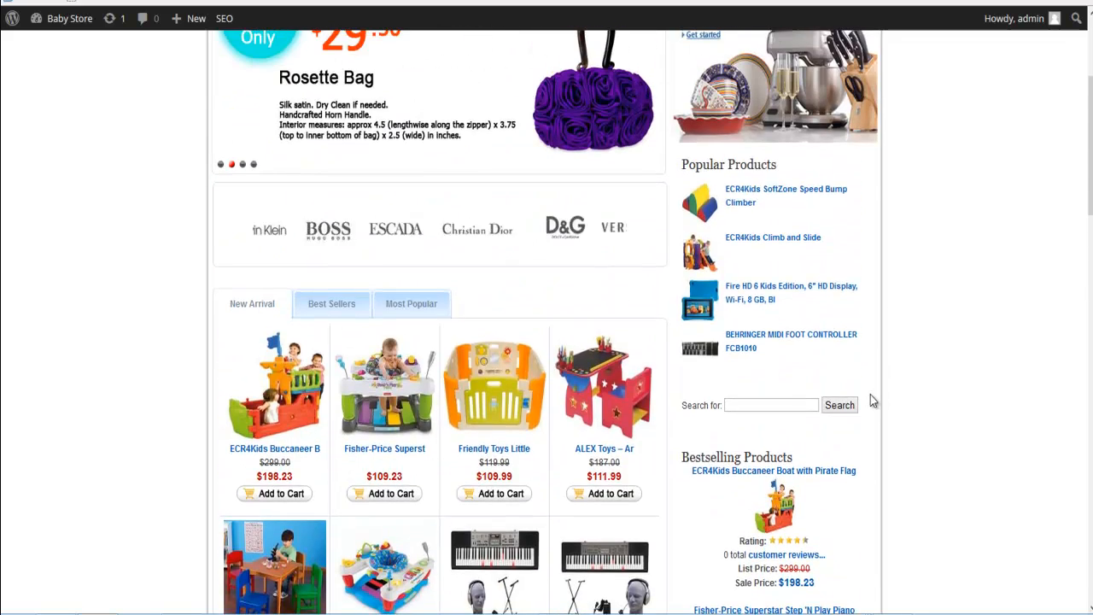
{"action": "scroll", "coordinate": [871, 389], "scroll_direction": "up", "scroll_amount": 2}
{"action": "scroll", "coordinate": [872, 397], "scroll_direction": "down", "scroll_amount": 1}
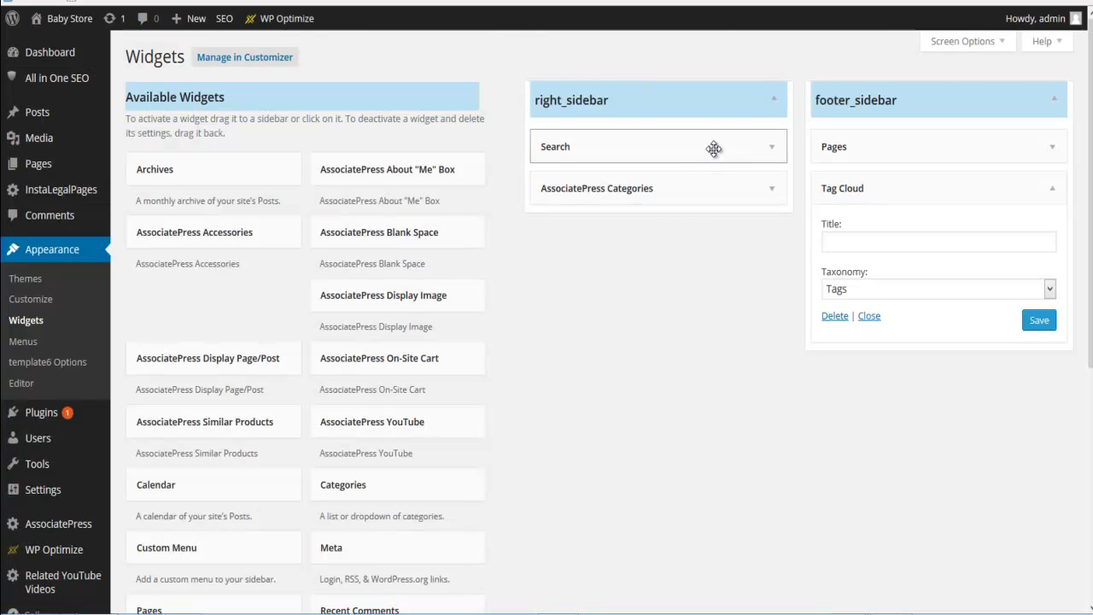
- Remove the Search widget from right_sidebar and collapse the Tag Cloud widget's settings
{"action": "left_click_drag", "start_coordinate": [715, 146], "coordinate": [309, 201]}
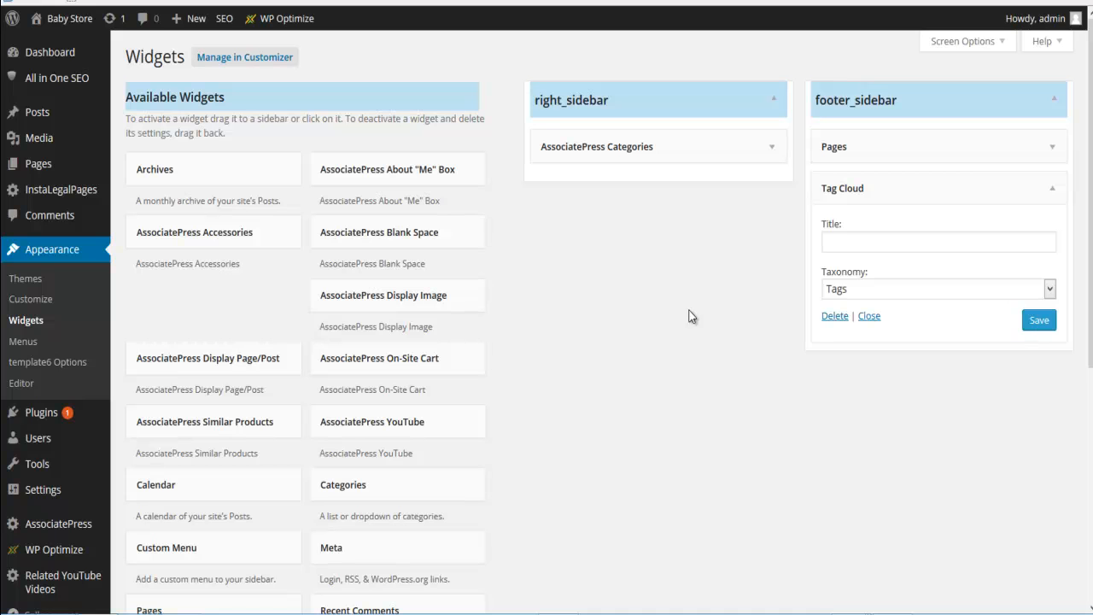
{"action": "left_click", "coordinate": [868, 316]}
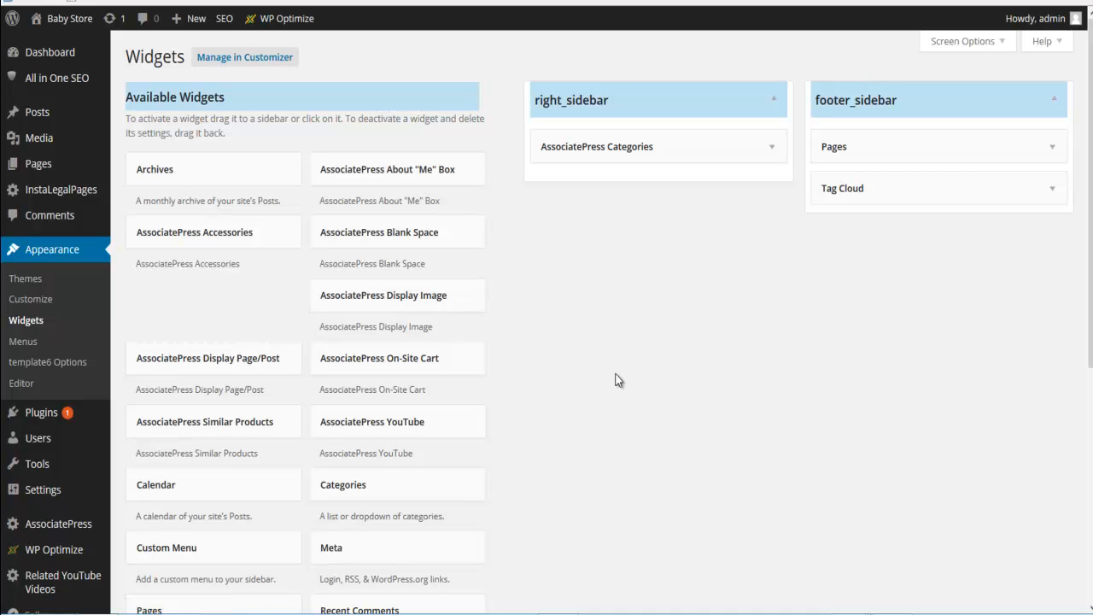
- Add the AssociatePress Similar Products widget to right_sidebar, titled "Similar Products", with 3 items, shown only on single post pages, and save it
{"action": "left_click_drag", "start_coordinate": [170, 434], "coordinate": [601, 179]}
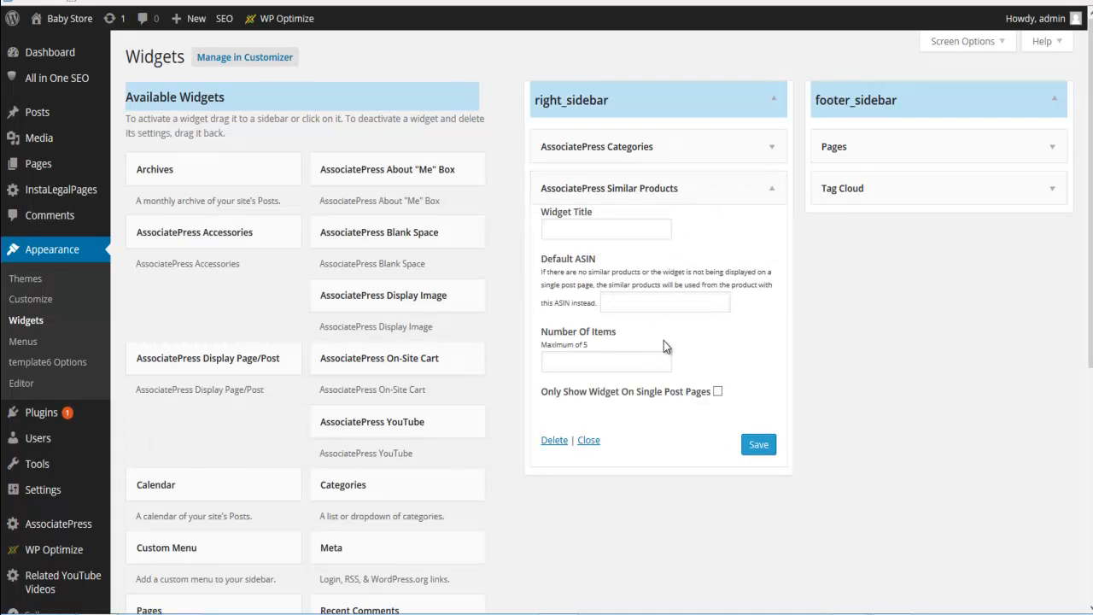
{"action": "left_click", "coordinate": [718, 391]}
{"action": "left_click", "coordinate": [565, 228]}
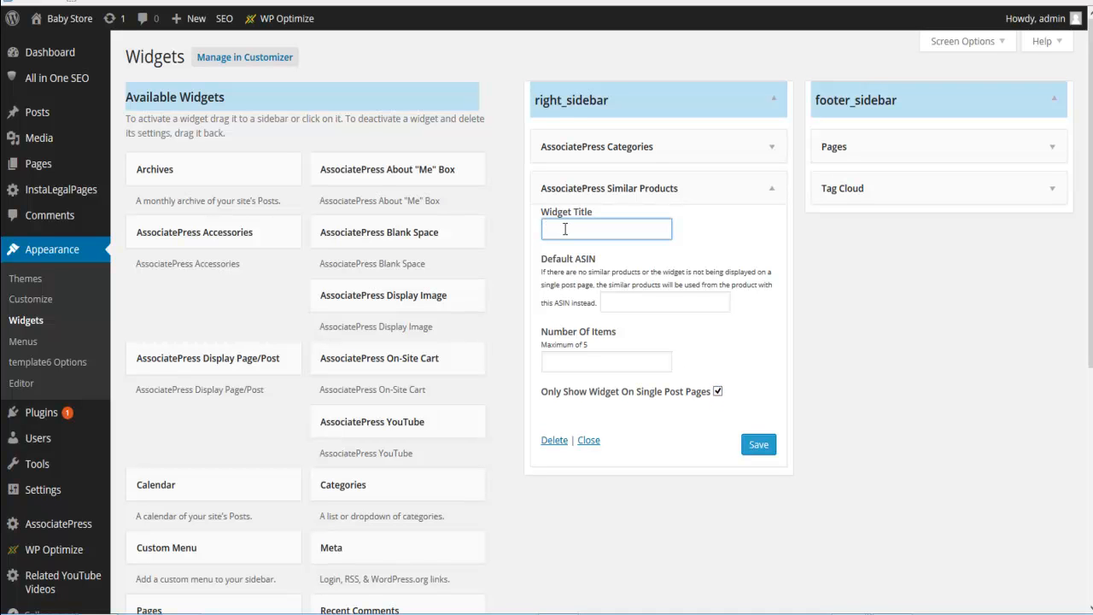
{"action": "type", "text": "Similar Products"}
{"action": "left_click", "coordinate": [636, 360]}
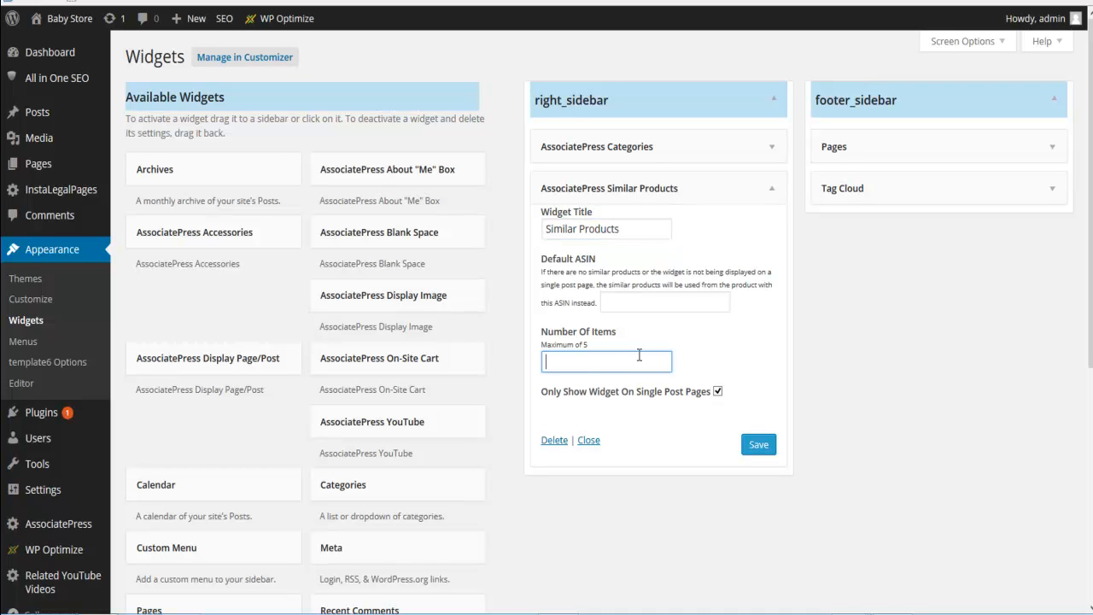
{"action": "type", "text": "3"}
{"action": "left_click", "coordinate": [750, 445]}
- Add the AssociatePress Accessories widget to right_sidebar, titled "Accessories", with 3 items, shown only on single post pages, and save it
{"action": "left_click_drag", "start_coordinate": [248, 262], "coordinate": [616, 229]}
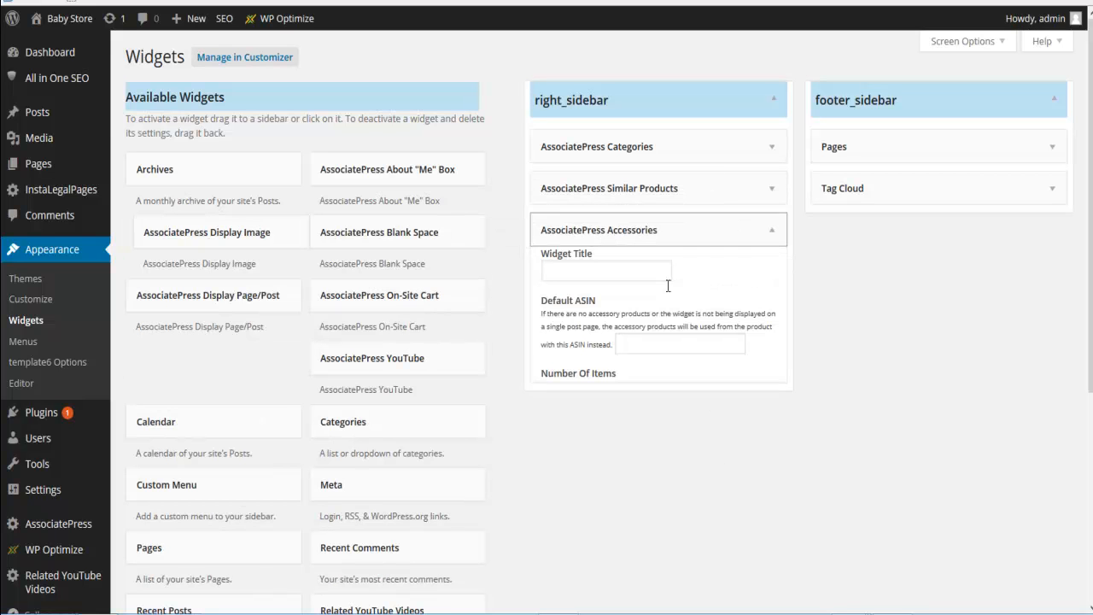
{"action": "left_click", "coordinate": [718, 433]}
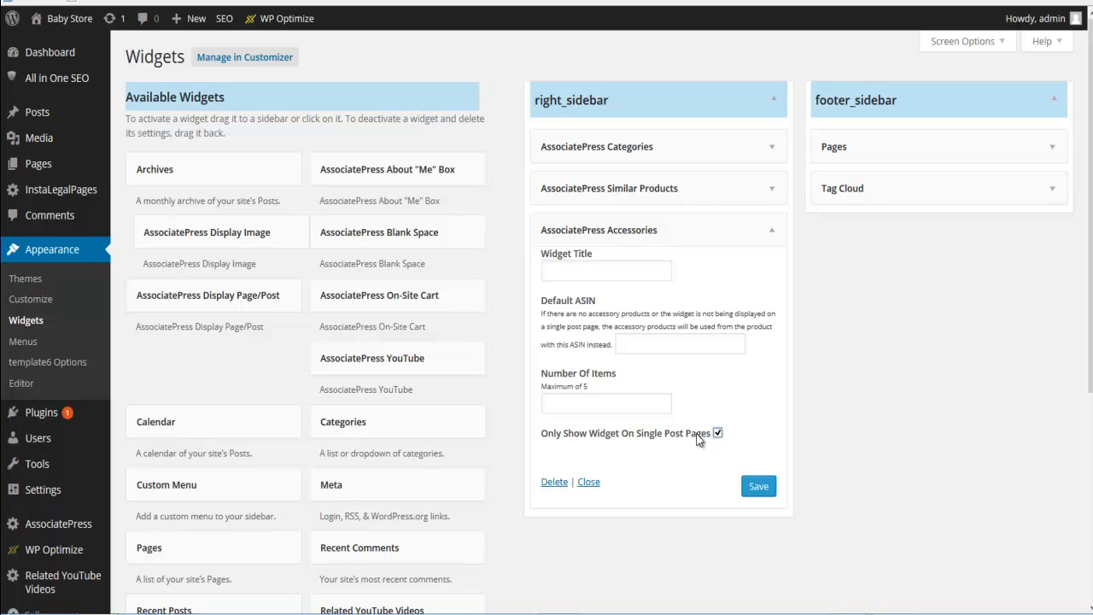
{"action": "left_click", "coordinate": [609, 400]}
{"action": "left_click", "coordinate": [609, 269]}
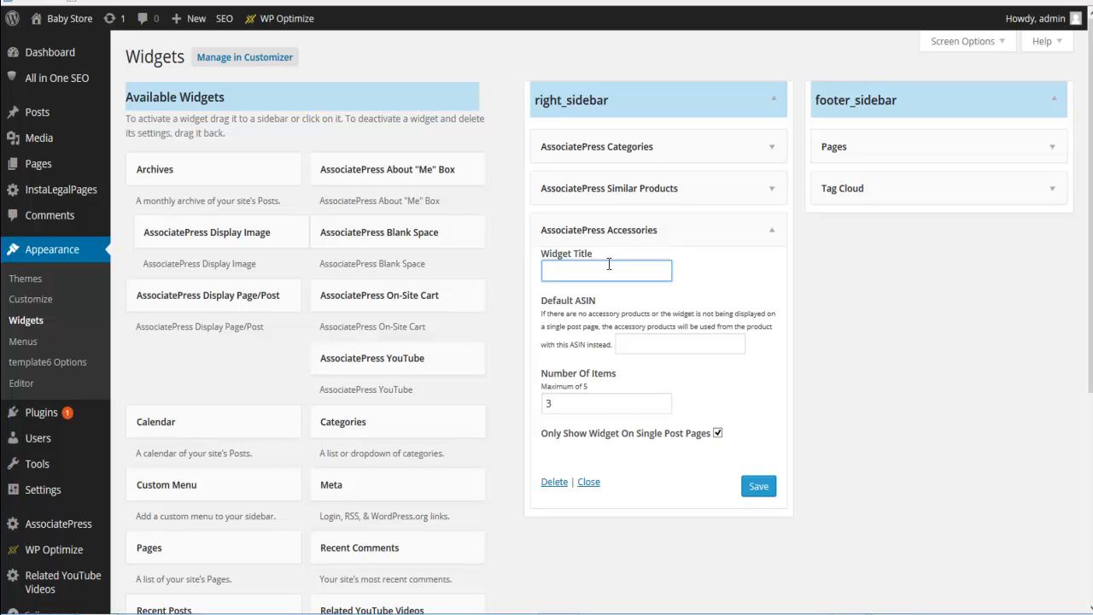
{"action": "type", "text": "Accessories"}
{"action": "left_click", "coordinate": [758, 490]}
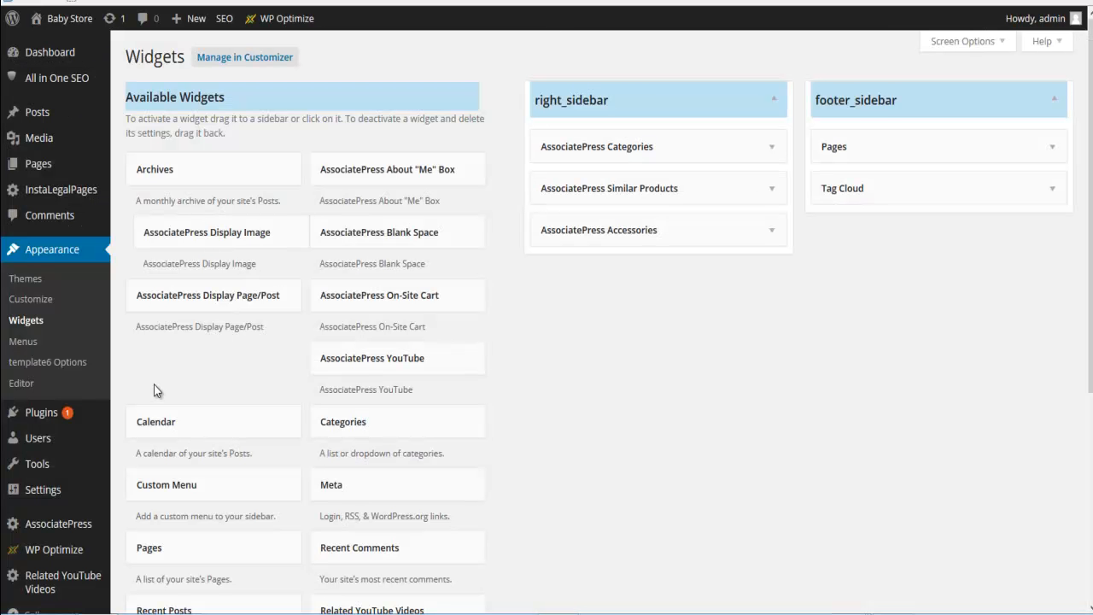
- Set the primary slide show to Hide in the general settings of template6 Options
{"action": "scroll", "coordinate": [154, 391], "scroll_direction": "down", "scroll_amount": 2}
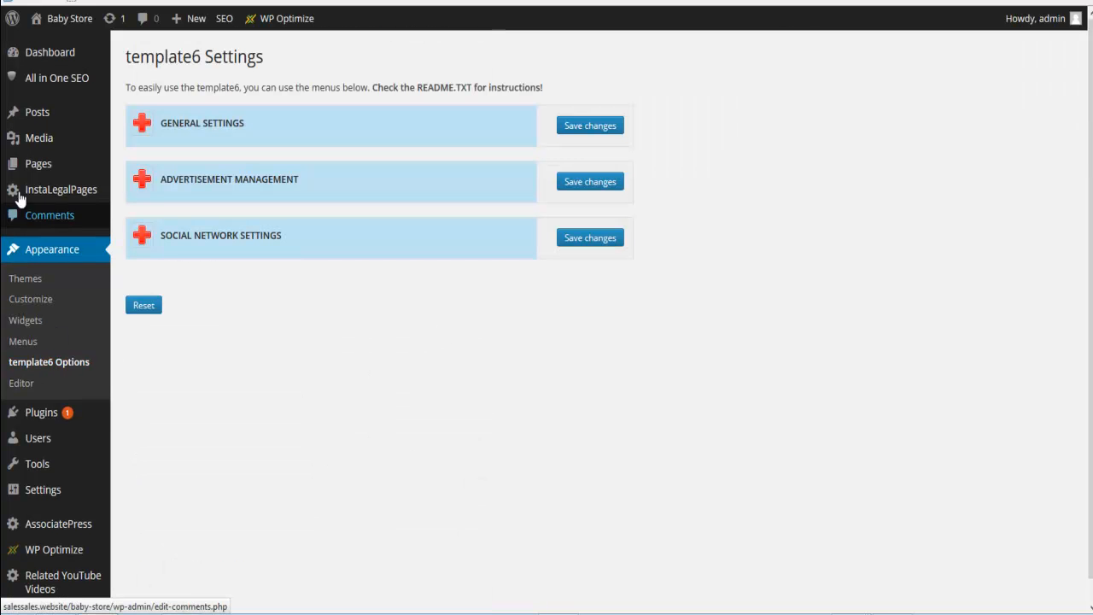
{"action": "left_click", "coordinate": [142, 127]}
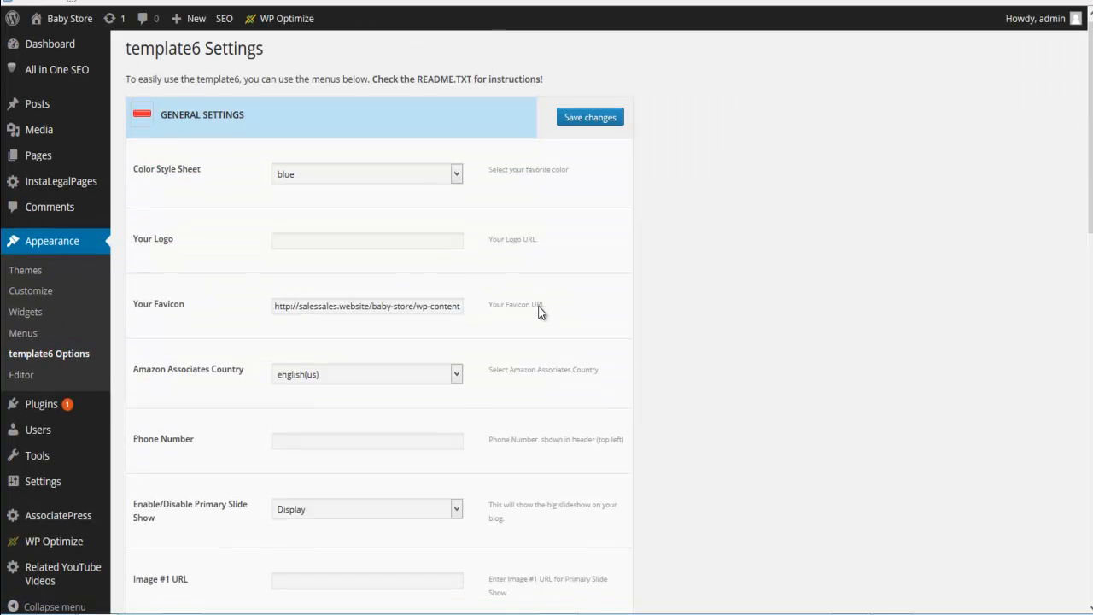
{"action": "scroll", "coordinate": [538, 311], "scroll_direction": "down", "scroll_amount": 2}
{"action": "scroll", "coordinate": [539, 305], "scroll_direction": "down", "scroll_amount": 1}
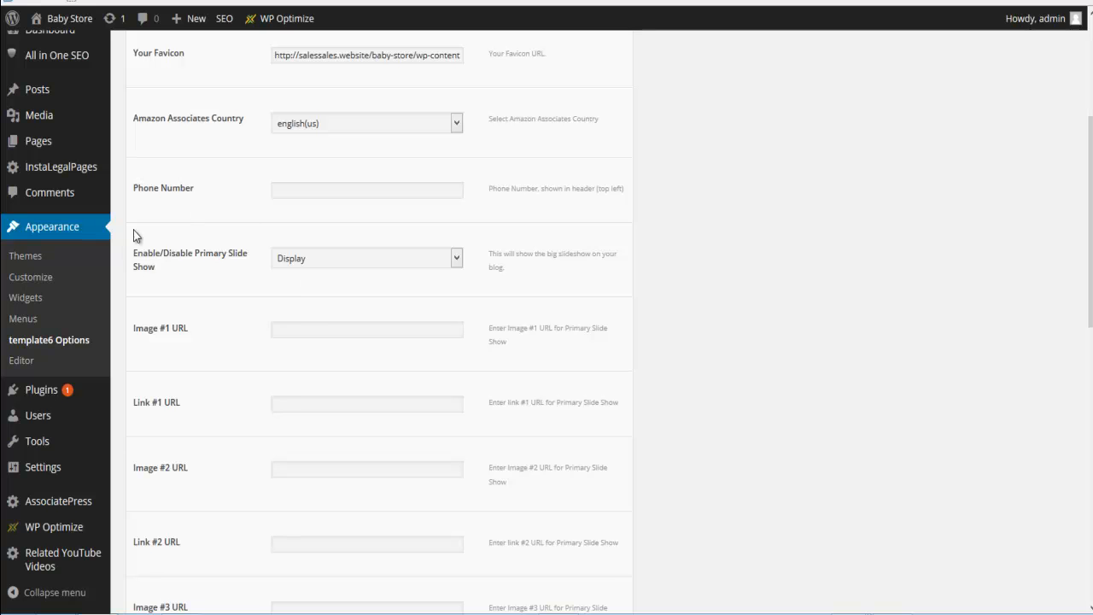
{"action": "left_click", "coordinate": [418, 263]}
{"action": "left_click", "coordinate": [290, 289]}
- Examine the remaining general settings, including the slide image and link URLs, the Best Seller category and the footer script
{"action": "scroll", "coordinate": [255, 331], "scroll_direction": "down", "scroll_amount": 6}
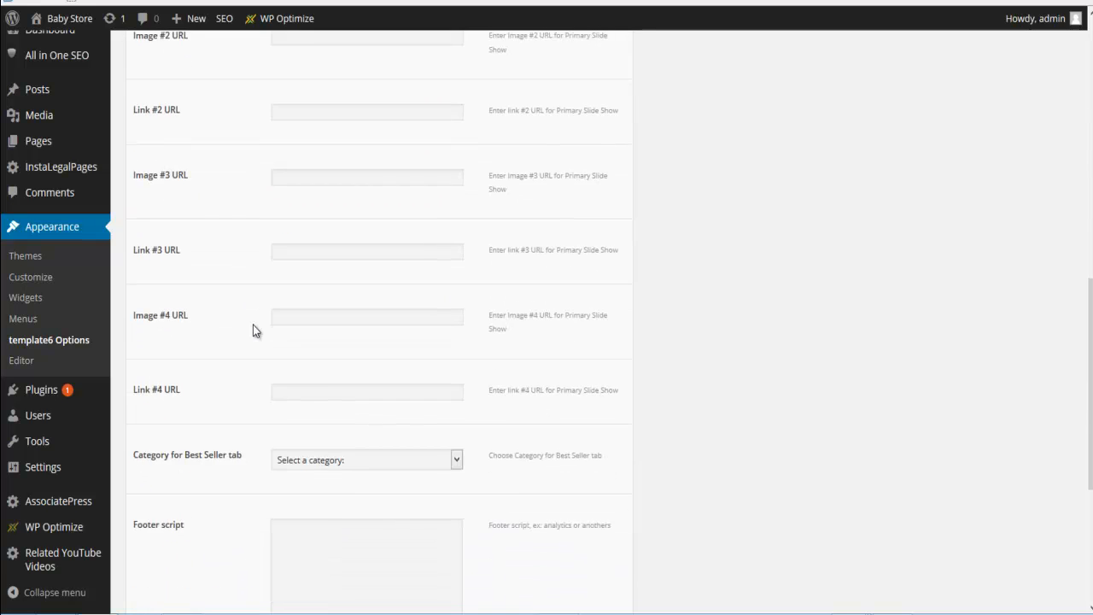
{"action": "scroll", "coordinate": [246, 404], "scroll_direction": "down", "scroll_amount": 1}
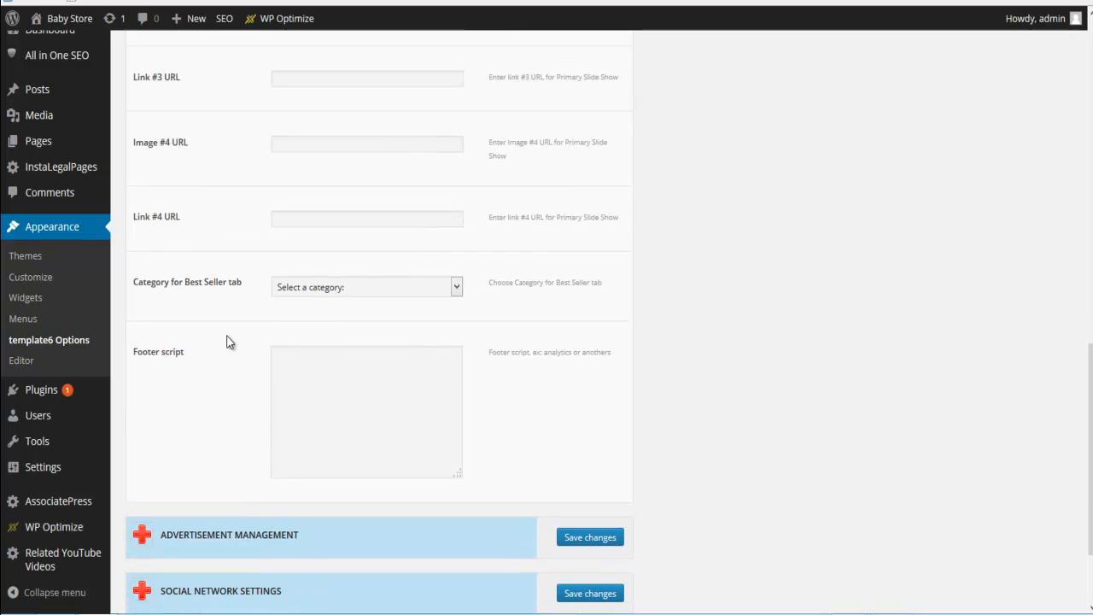
{"action": "scroll", "coordinate": [237, 434], "scroll_direction": "down", "scroll_amount": 1}
{"action": "scroll", "coordinate": [236, 431], "scroll_direction": "up", "scroll_amount": 2}
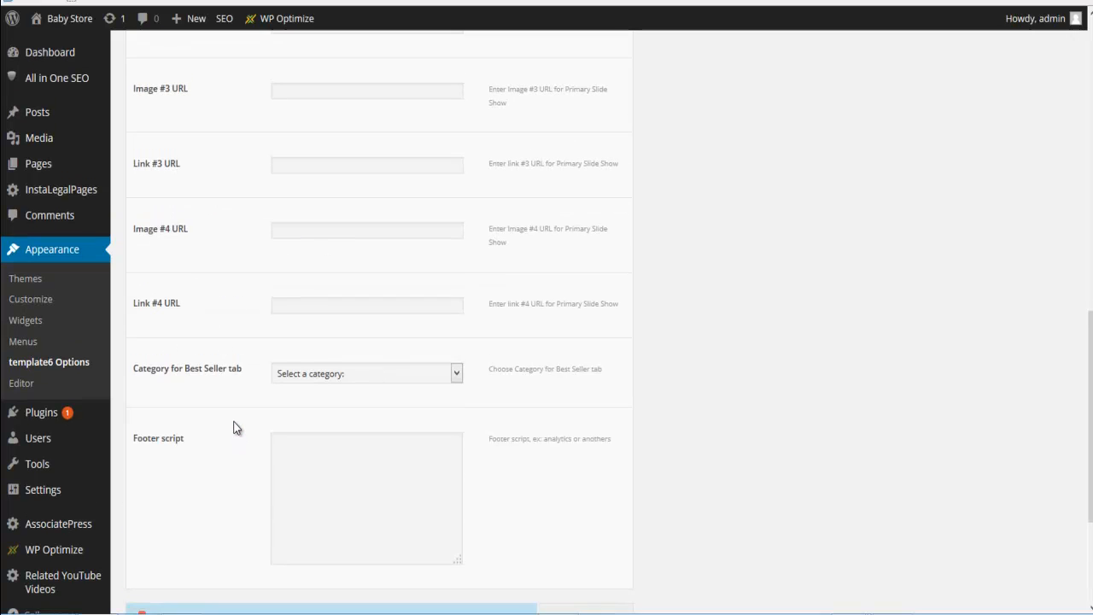
{"action": "scroll", "coordinate": [235, 425], "scroll_direction": "down", "scroll_amount": 1}
{"action": "scroll", "coordinate": [233, 420], "scroll_direction": "down", "scroll_amount": 1}
{"action": "scroll", "coordinate": [233, 418], "scroll_direction": "up", "scroll_amount": 6}
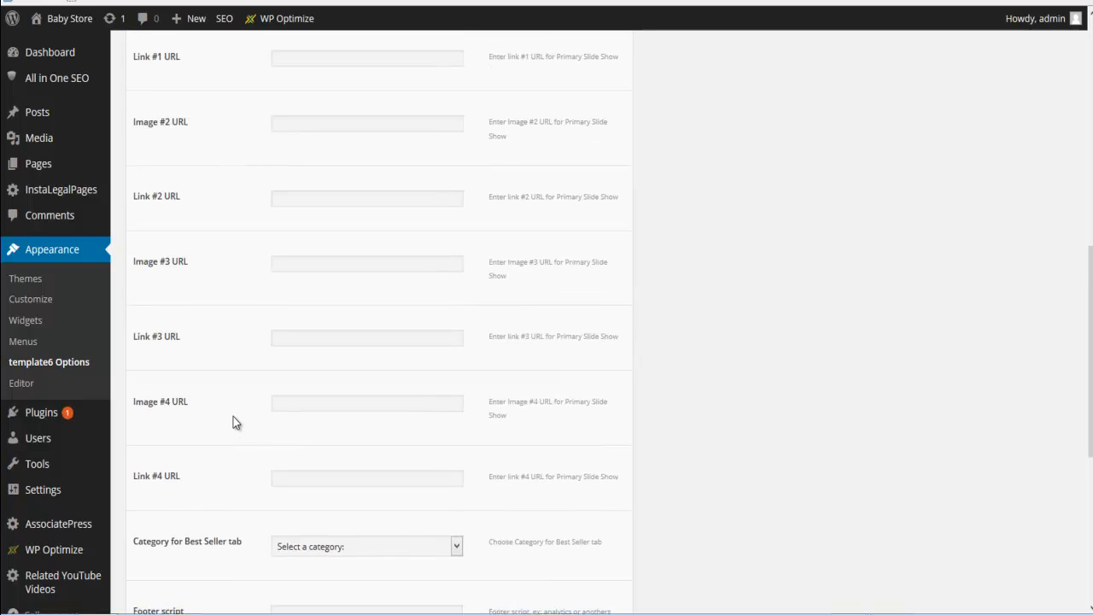
{"action": "scroll", "coordinate": [233, 415], "scroll_direction": "up", "scroll_amount": 1}
{"action": "scroll", "coordinate": [232, 415], "scroll_direction": "down", "scroll_amount": 5}
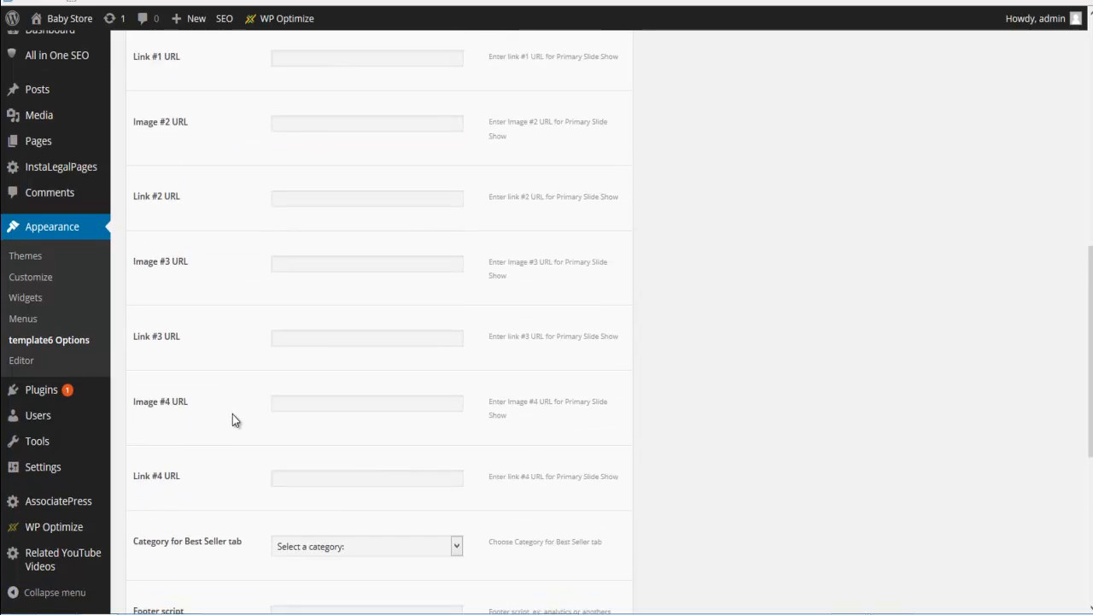
{"action": "scroll", "coordinate": [233, 414], "scroll_direction": "down", "scroll_amount": 2}
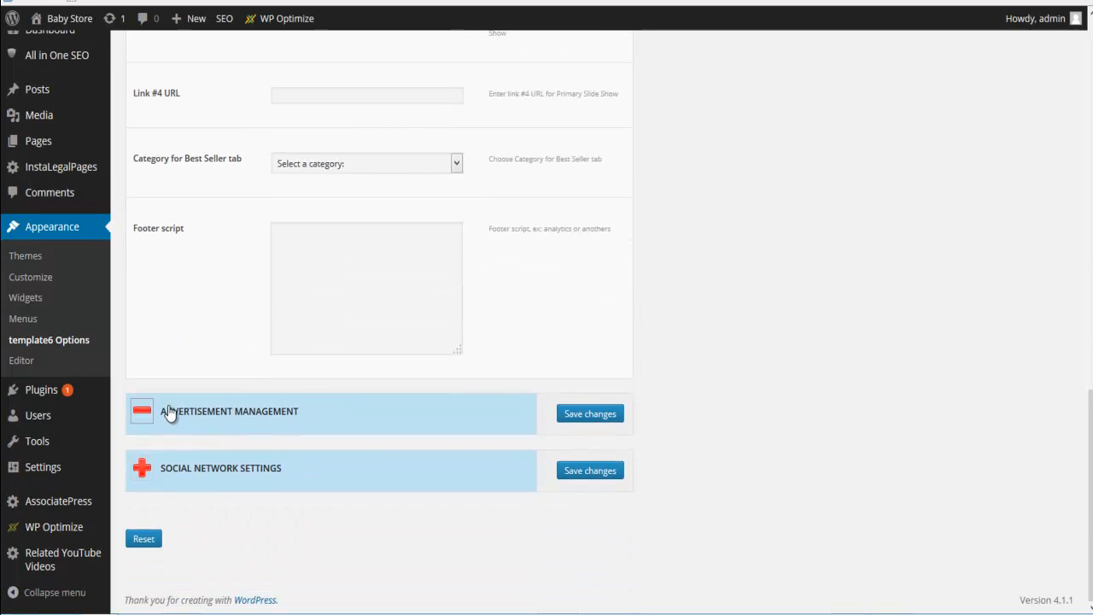
- Expand Advertisement Management and review the display choices for the secondary slide show
{"action": "left_click", "coordinate": [141, 410]}
{"action": "scroll", "coordinate": [236, 419], "scroll_direction": "down", "scroll_amount": 5}
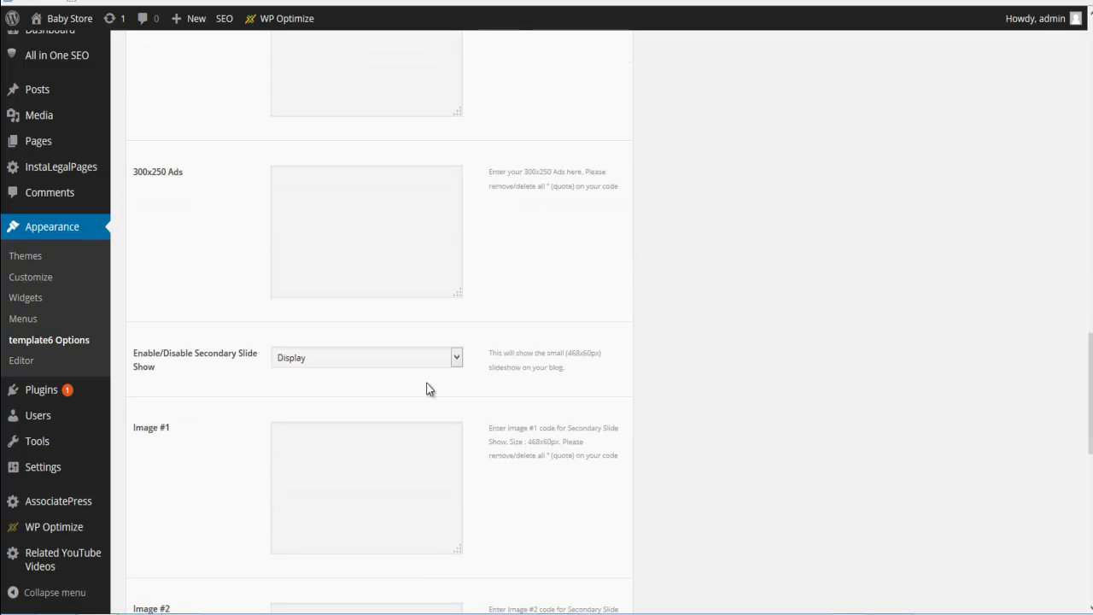
{"action": "left_click", "coordinate": [458, 360]}
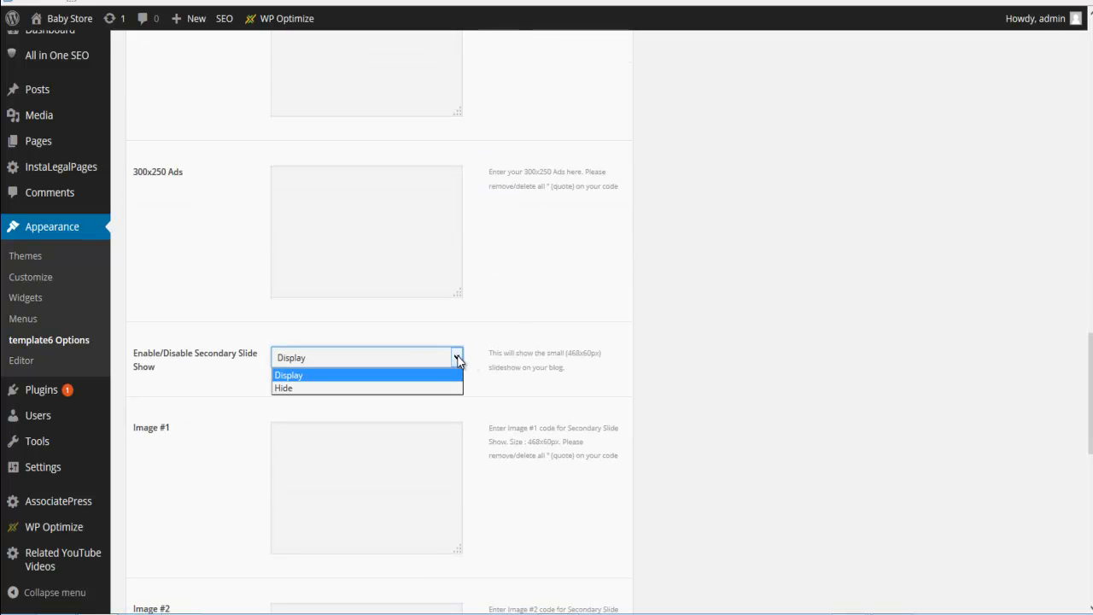
{"action": "left_click", "coordinate": [513, 307]}
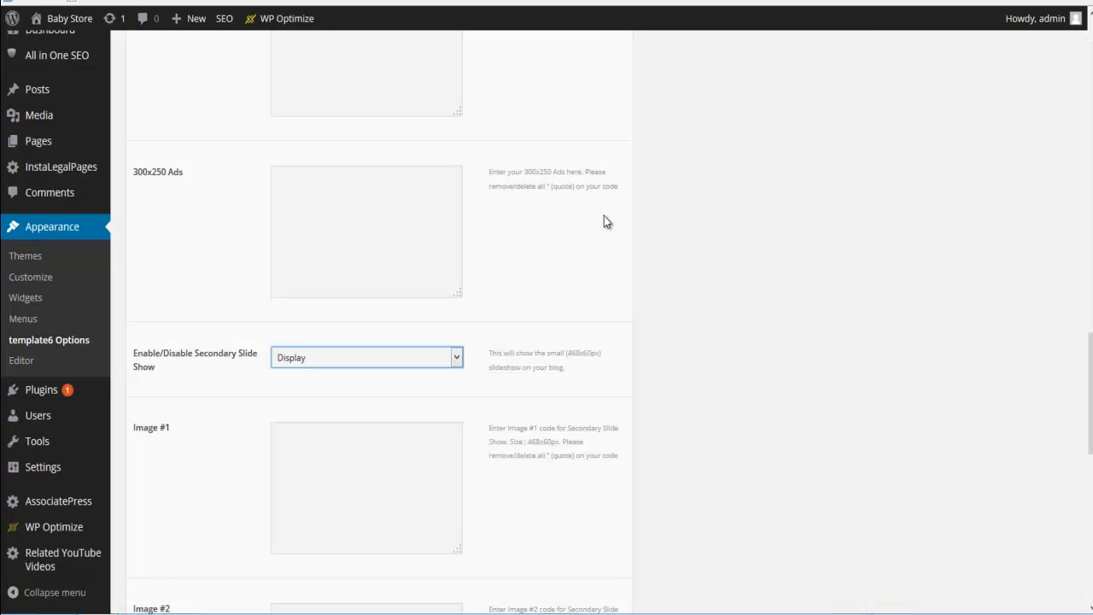
- Save the changes to template6's general settings
{"action": "scroll", "coordinate": [603, 222], "scroll_direction": "up", "scroll_amount": 15}
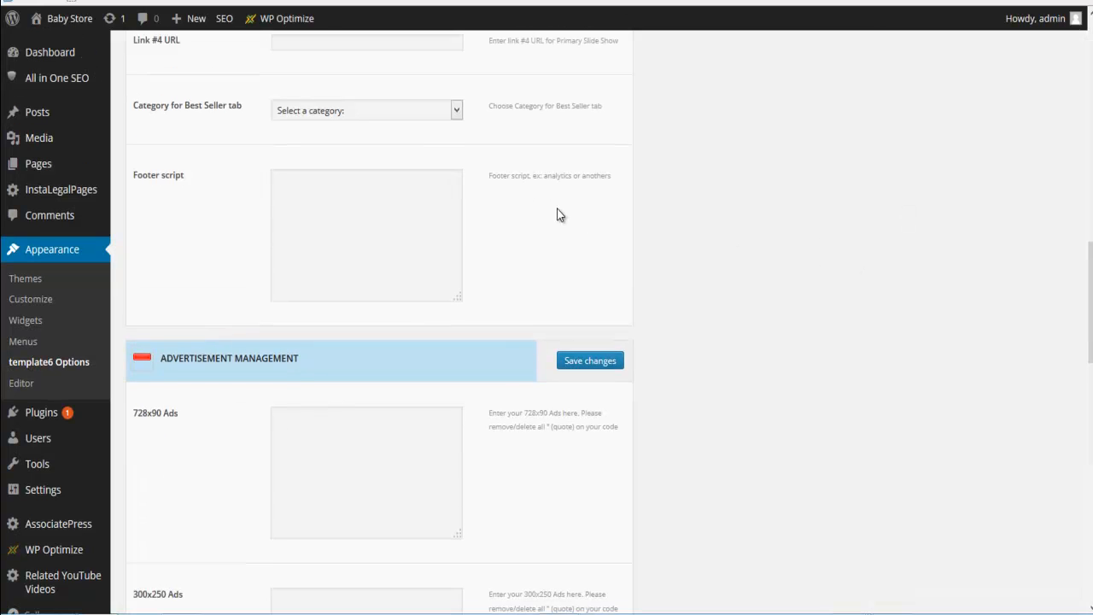
{"action": "scroll", "coordinate": [553, 215], "scroll_direction": "up", "scroll_amount": 3}
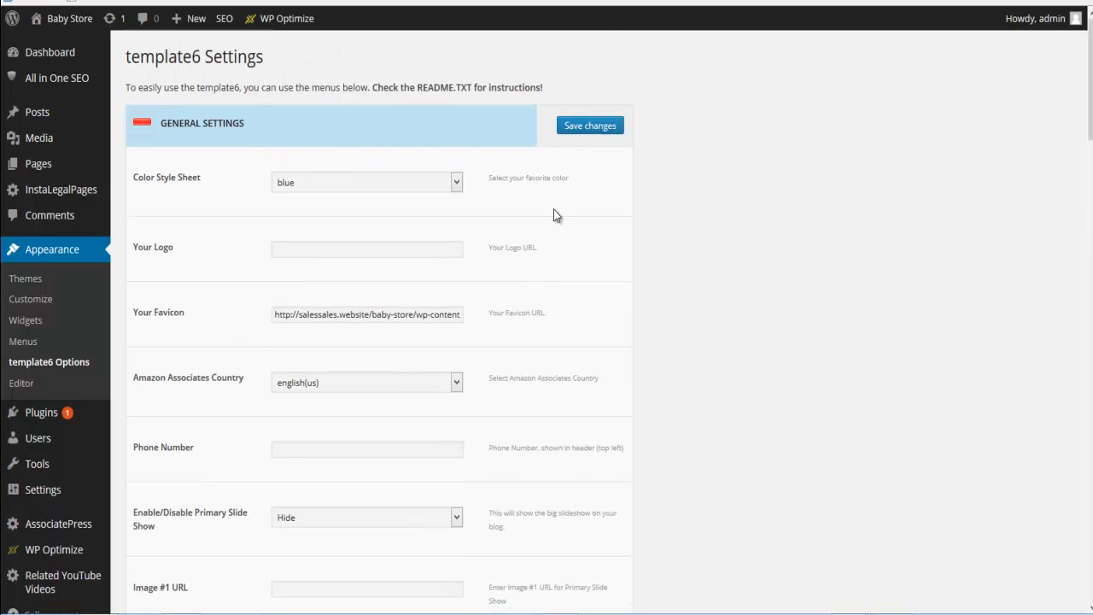
{"action": "left_click", "coordinate": [589, 127]}
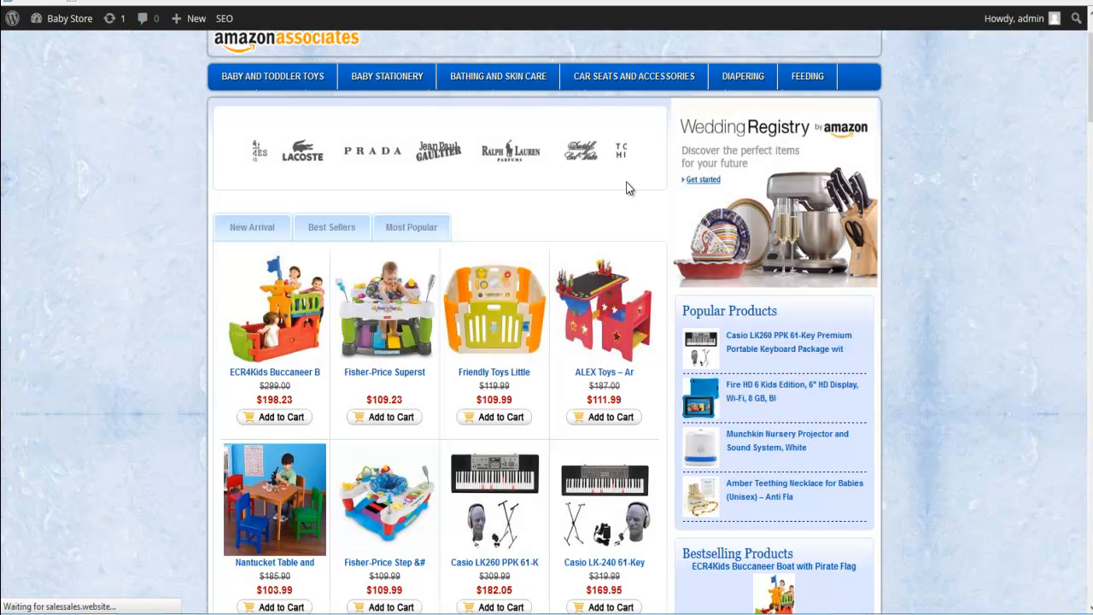
- Examine the store's home page, checking the header area, product grid, sidebar, category list and footer
{"action": "scroll", "coordinate": [626, 188], "scroll_direction": "up", "scroll_amount": 2}
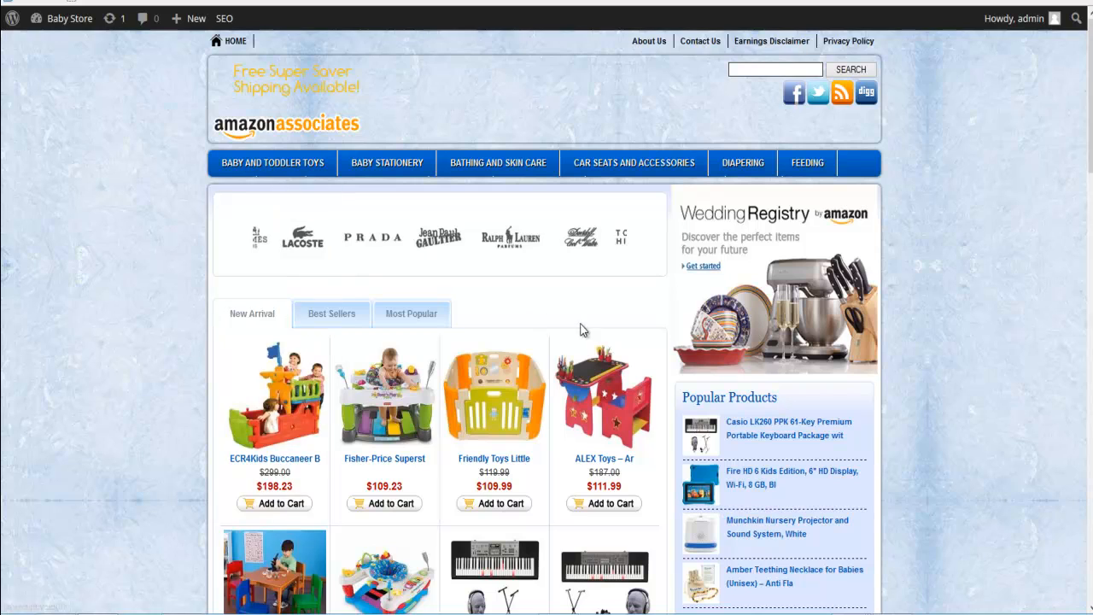
{"action": "scroll", "coordinate": [950, 293], "scroll_direction": "down", "scroll_amount": 3}
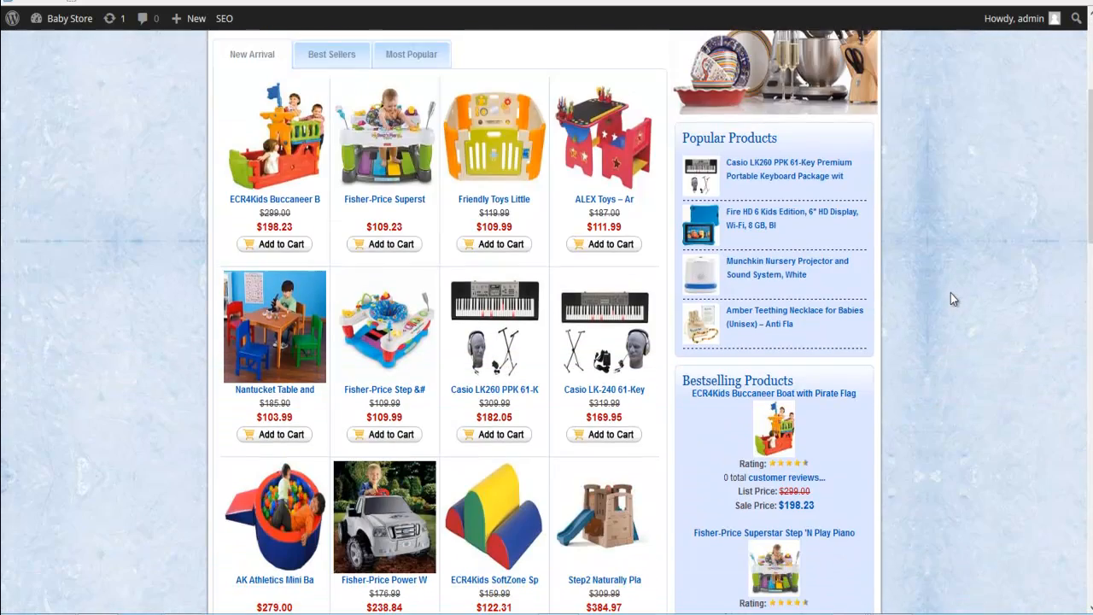
{"action": "scroll", "coordinate": [950, 293], "scroll_direction": "up", "scroll_amount": 3}
{"action": "scroll", "coordinate": [939, 353], "scroll_direction": "down", "scroll_amount": 6}
{"action": "scroll", "coordinate": [936, 359], "scroll_direction": "down", "scroll_amount": 3}
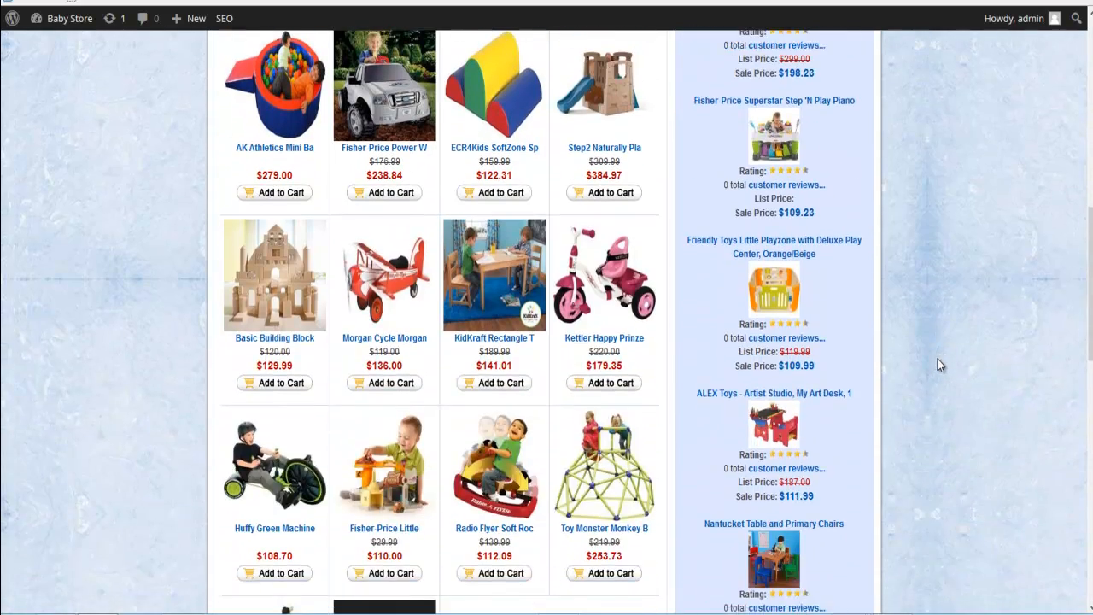
{"action": "scroll", "coordinate": [940, 355], "scroll_direction": "up", "scroll_amount": 3}
{"action": "scroll", "coordinate": [829, 337], "scroll_direction": "up", "scroll_amount": 3}
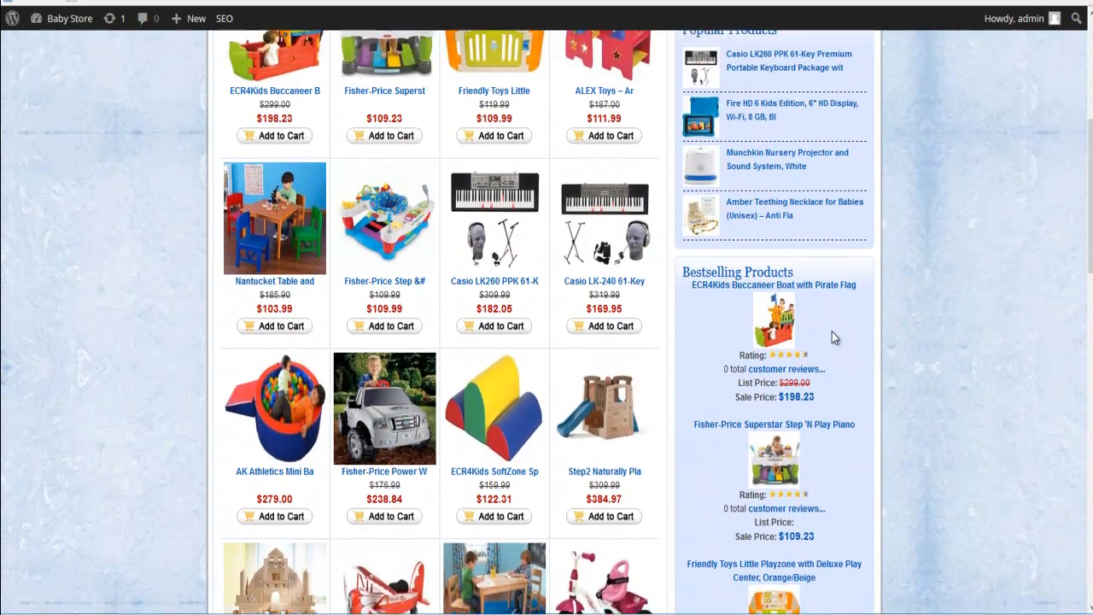
{"action": "scroll", "coordinate": [819, 276], "scroll_direction": "down", "scroll_amount": 3}
{"action": "scroll", "coordinate": [834, 503], "scroll_direction": "down", "scroll_amount": 12}
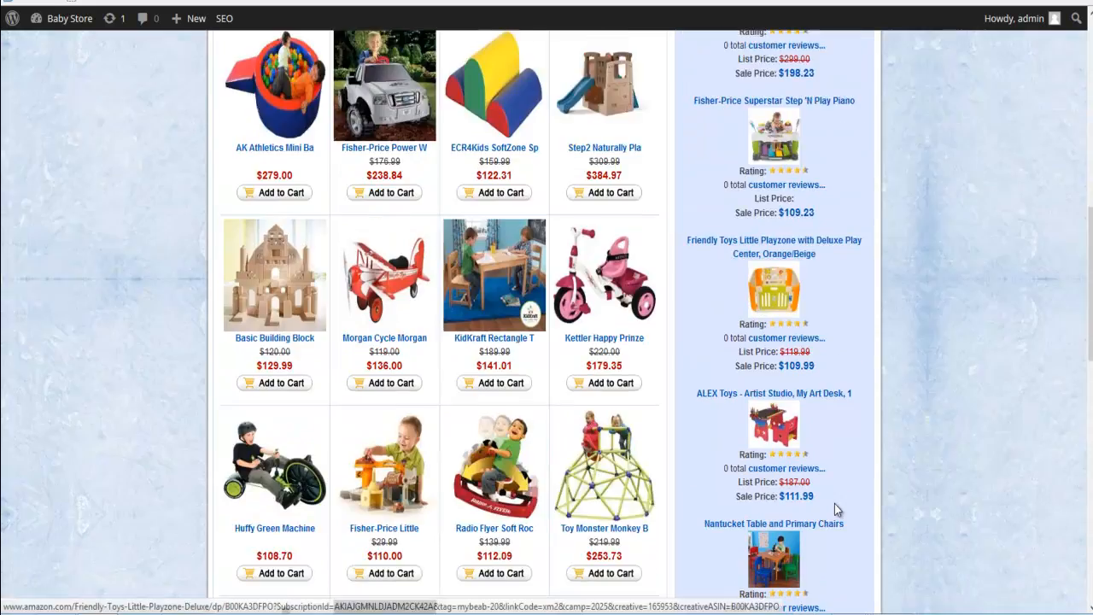
{"action": "scroll", "coordinate": [837, 506], "scroll_direction": "down", "scroll_amount": 2}
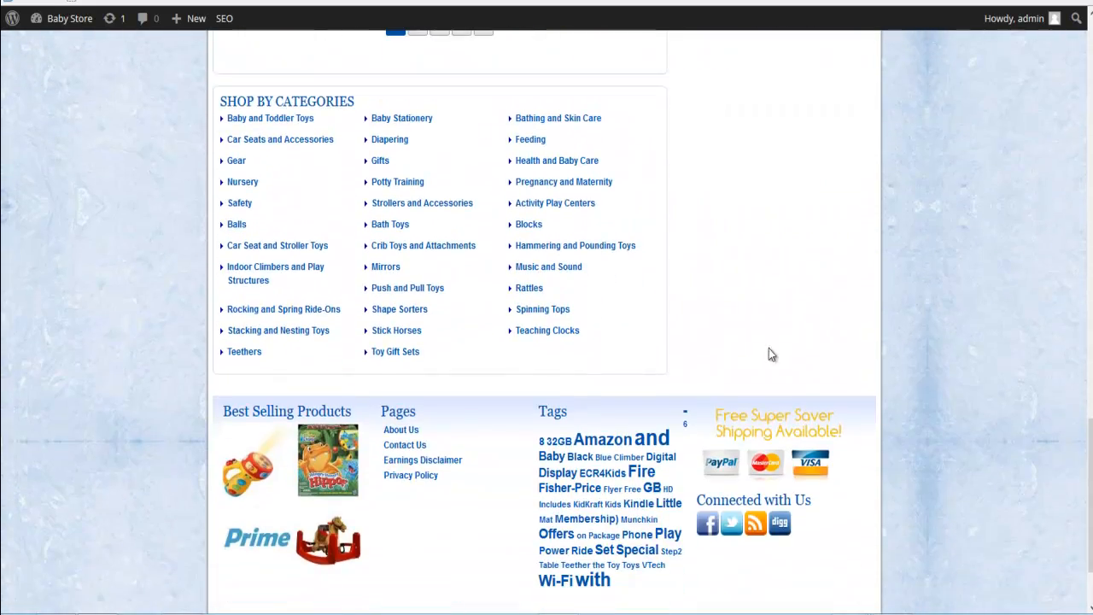
{"action": "scroll", "coordinate": [433, 413], "scroll_direction": "down", "scroll_amount": 1}
{"action": "scroll", "coordinate": [464, 415], "scroll_direction": "up", "scroll_amount": 9}
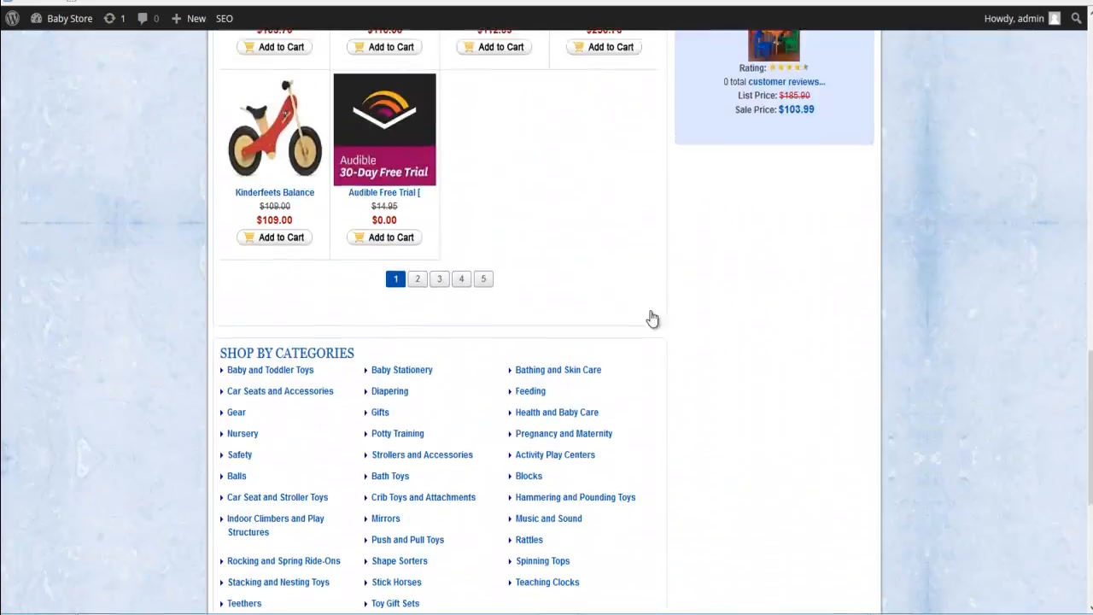
{"action": "scroll", "coordinate": [558, 359], "scroll_direction": "down", "scroll_amount": 2}
{"action": "scroll", "coordinate": [558, 359], "scroll_direction": "up", "scroll_amount": 1}
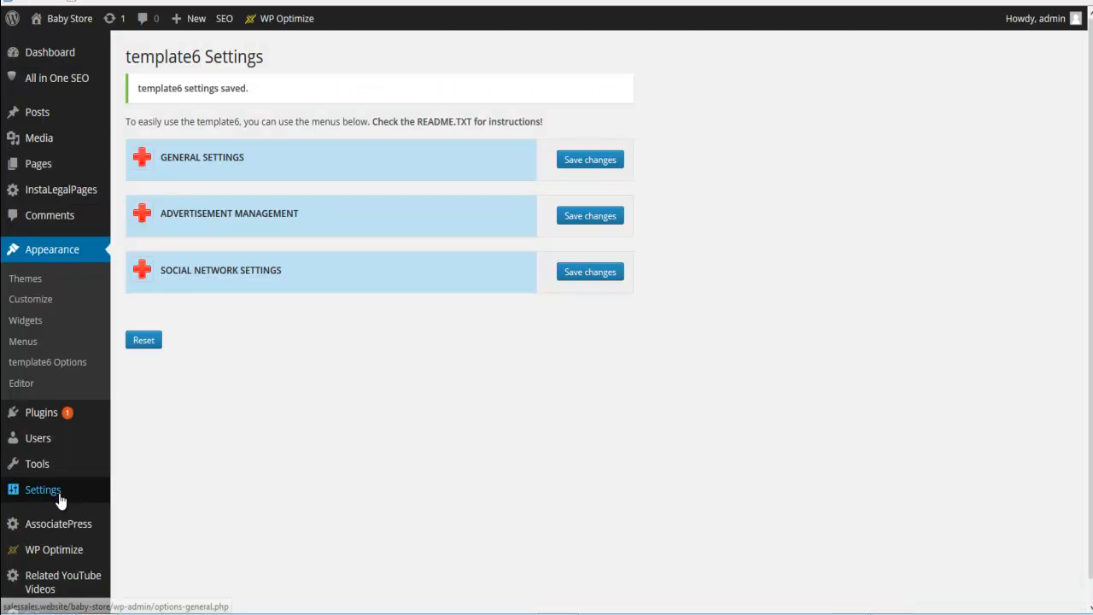
- Set the maximum number of posts on blog pages to 24 in the Reading settings and save
{"action": "mouse_move", "coordinate": [34, 496]}
{"action": "left_click", "coordinate": [137, 497]}
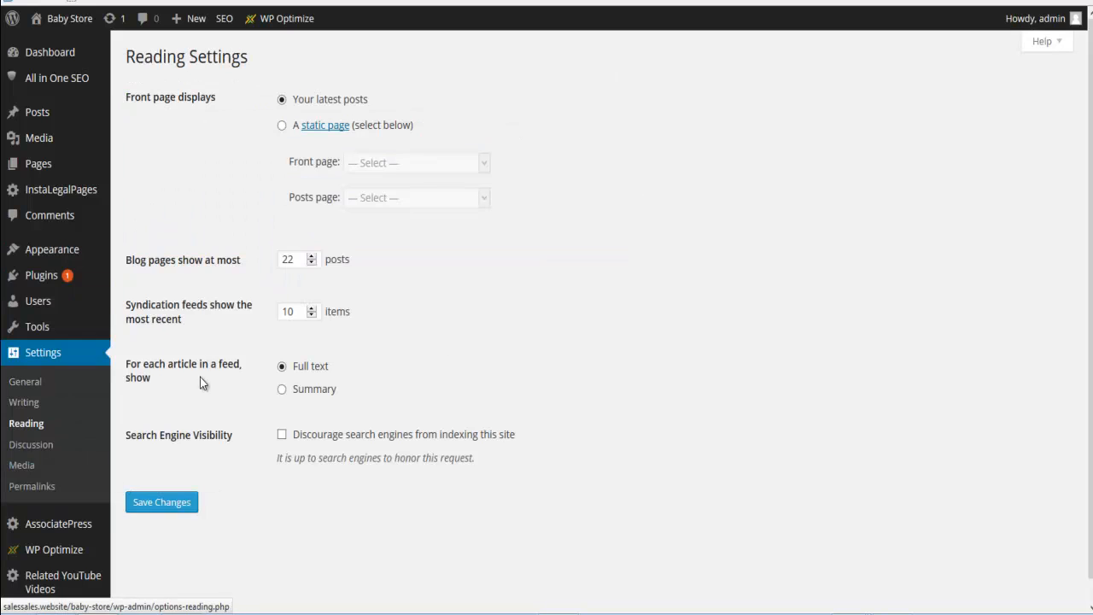
{"action": "left_click", "coordinate": [295, 262]}
{"action": "key", "text": "BackSpace"}
{"action": "type", "text": "4"}
{"action": "left_click", "coordinate": [176, 505]}
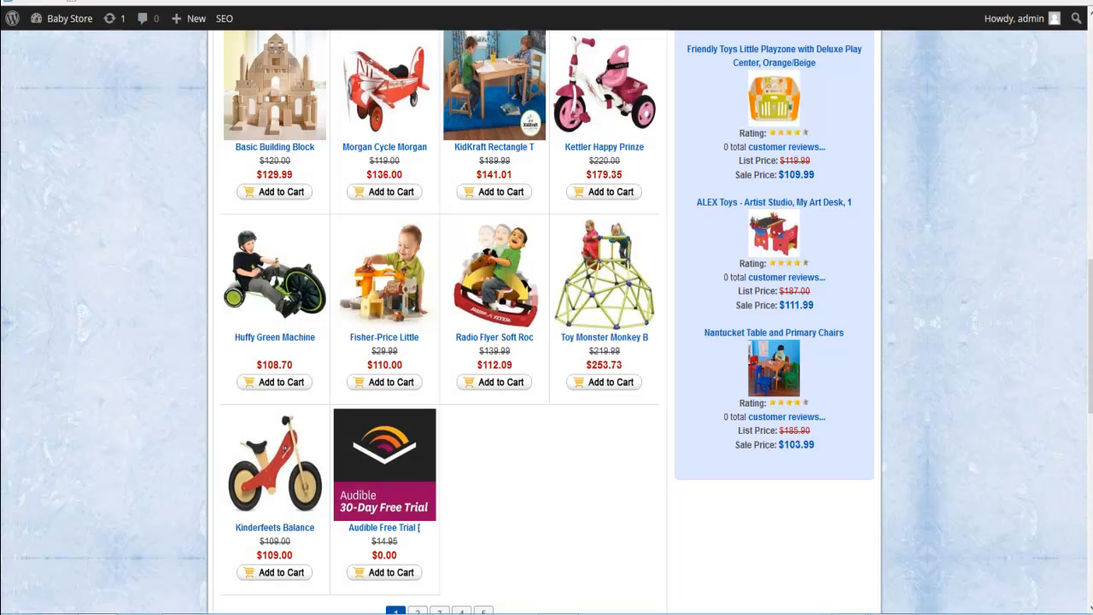
- Reload the store's home page and check the last row of the product grid
{"action": "left_click", "coordinate": [618, 2]}
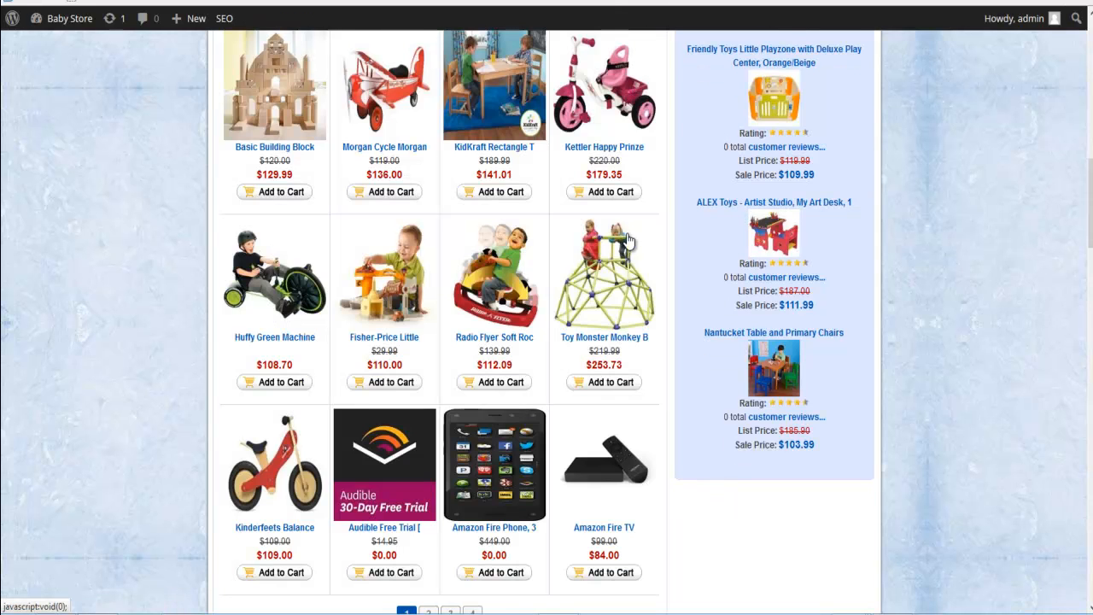
{"action": "scroll", "coordinate": [627, 263], "scroll_direction": "down", "scroll_amount": 1}
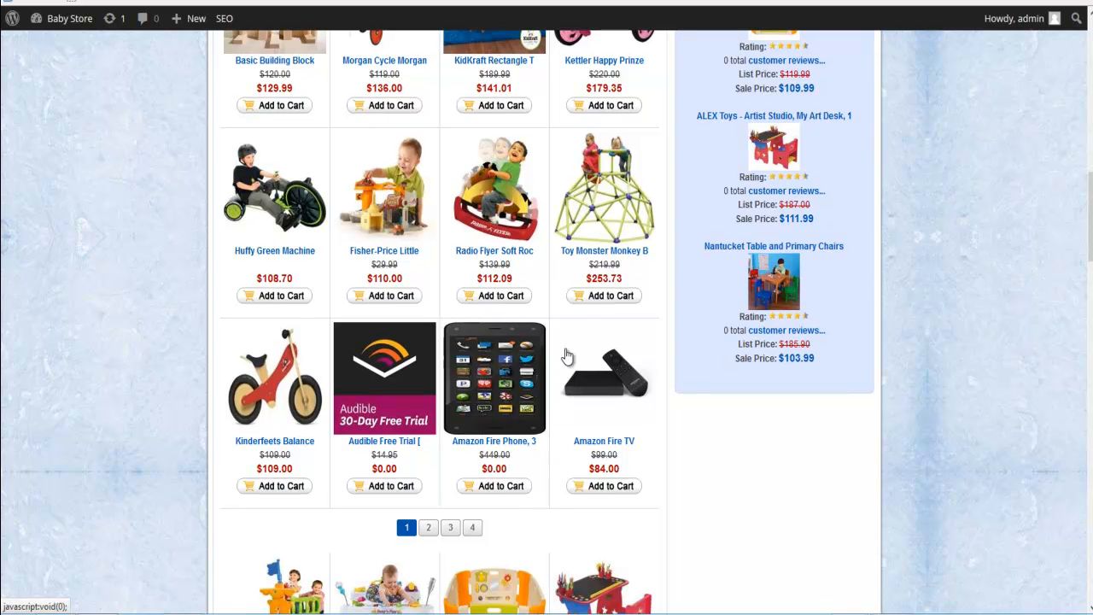
{"action": "scroll", "coordinate": [565, 367], "scroll_direction": "up", "scroll_amount": 3}
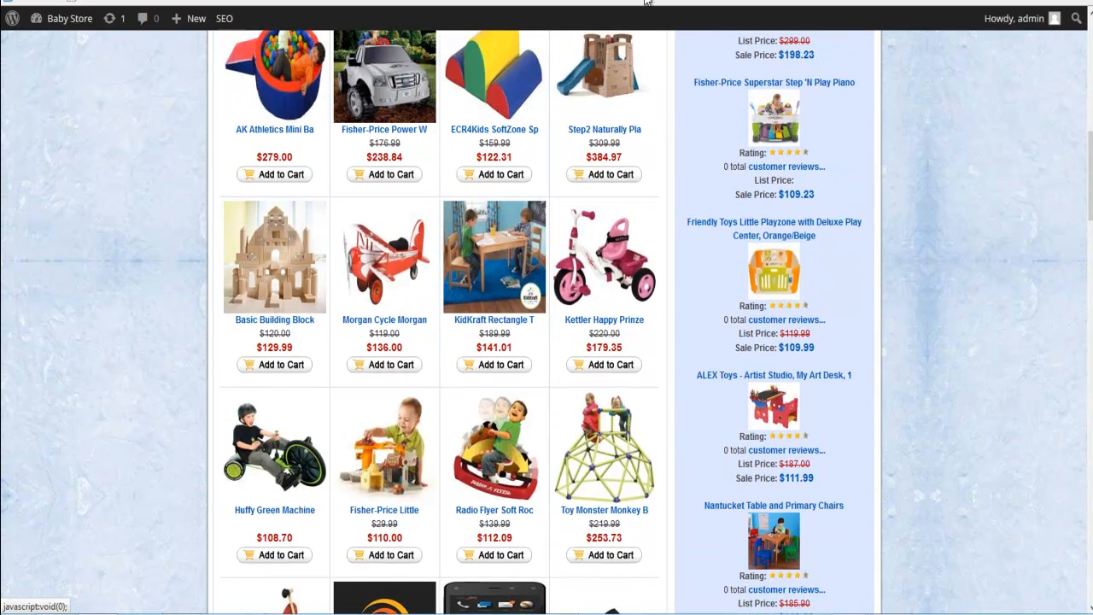
- Open the list of all posts and search it for "kindle"
{"action": "left_click", "coordinate": [586, 2]}
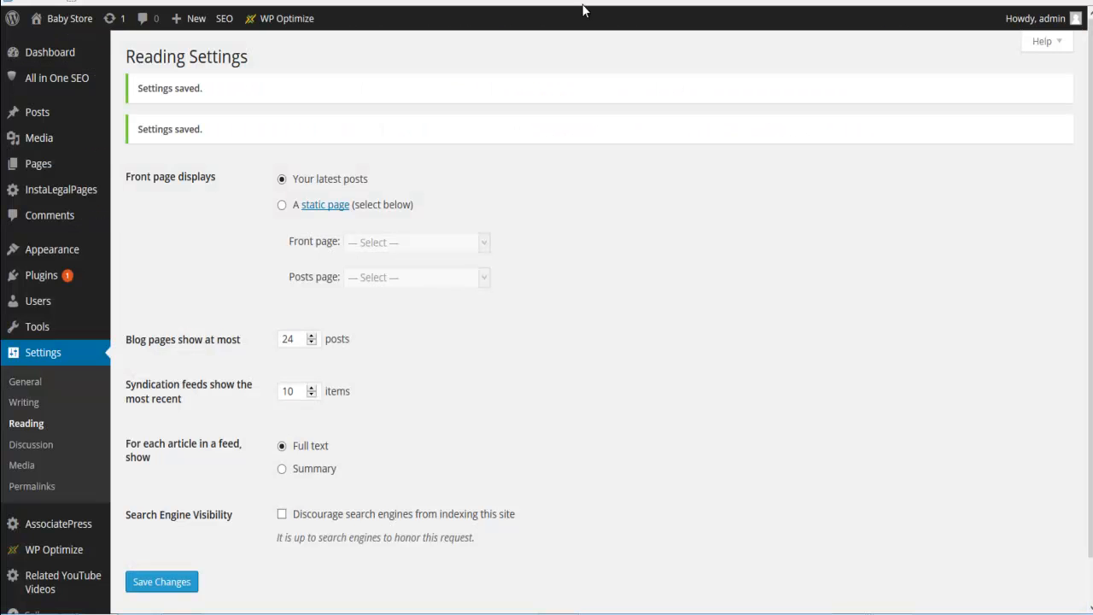
{"action": "left_click", "coordinate": [41, 120]}
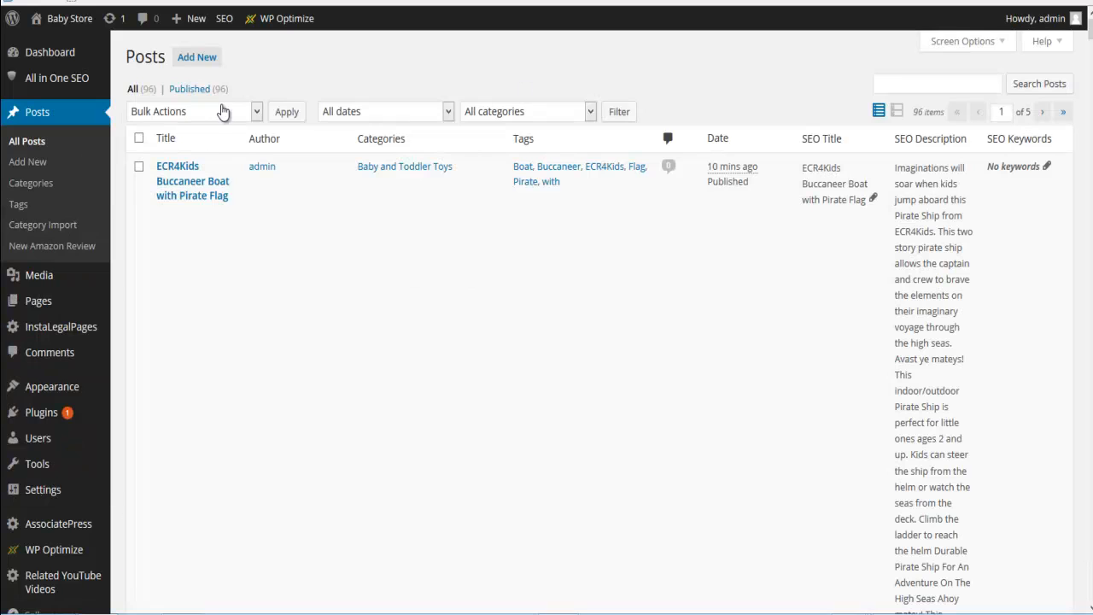
{"action": "left_click", "coordinate": [883, 80]}
{"action": "type", "text": "kindle"}
{"action": "key", "text": "Return"}
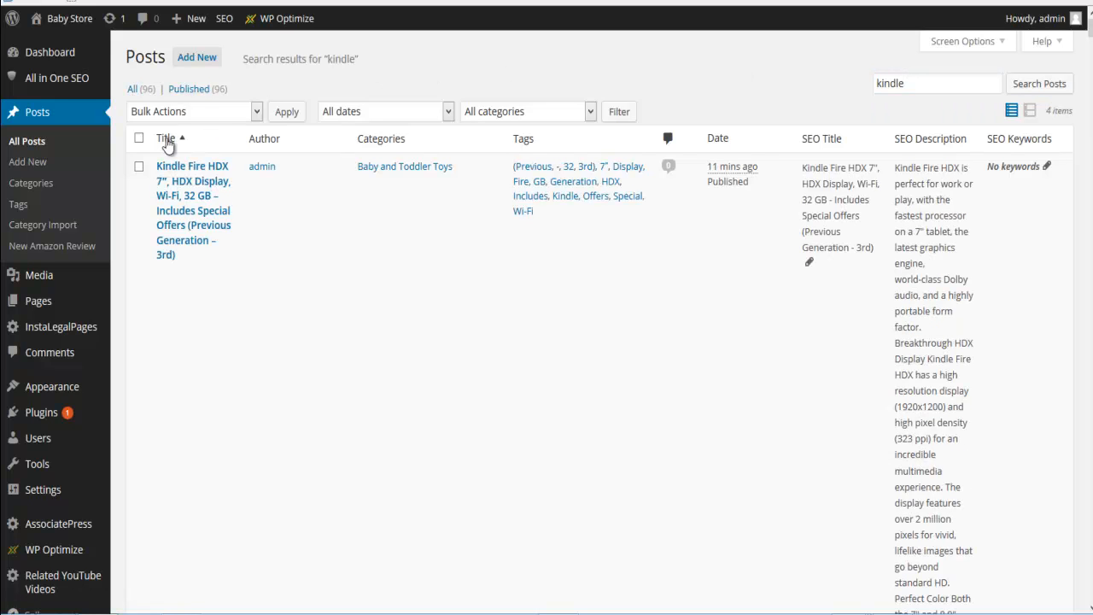
- Select all posts in the kindle search results and move them to the trash
{"action": "left_click", "coordinate": [139, 138]}
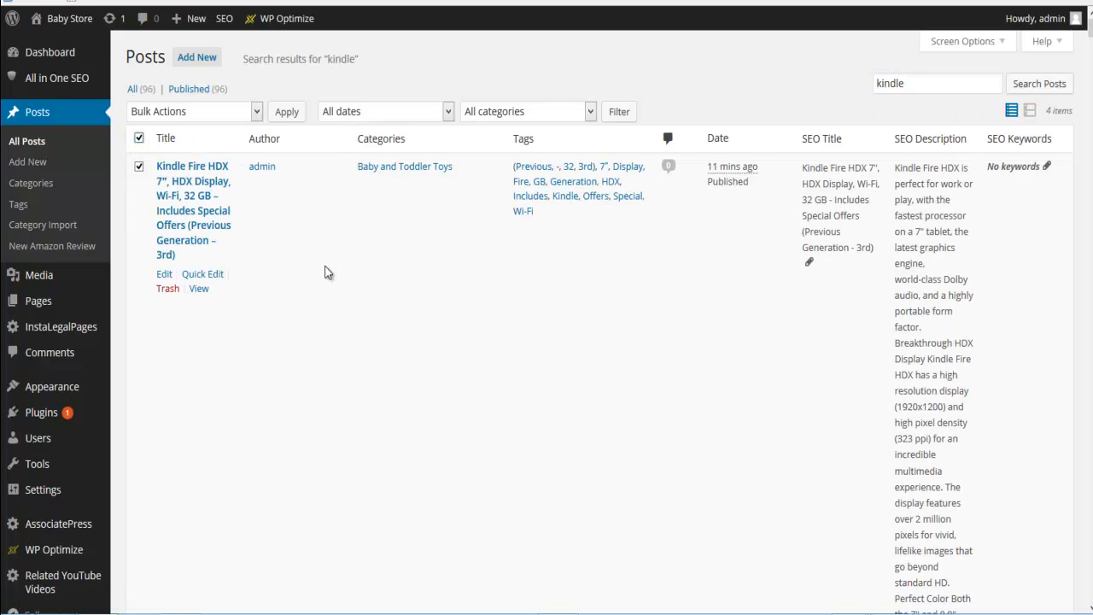
{"action": "scroll", "coordinate": [286, 312], "scroll_direction": "down", "scroll_amount": 15}
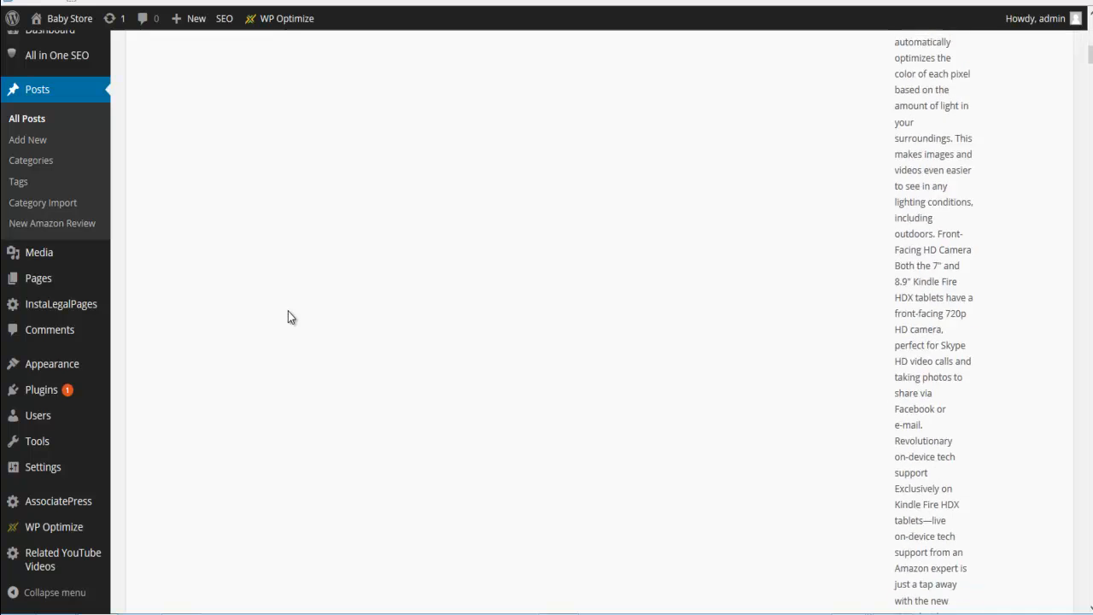
{"action": "scroll", "coordinate": [293, 315], "scroll_direction": "down", "scroll_amount": 12}
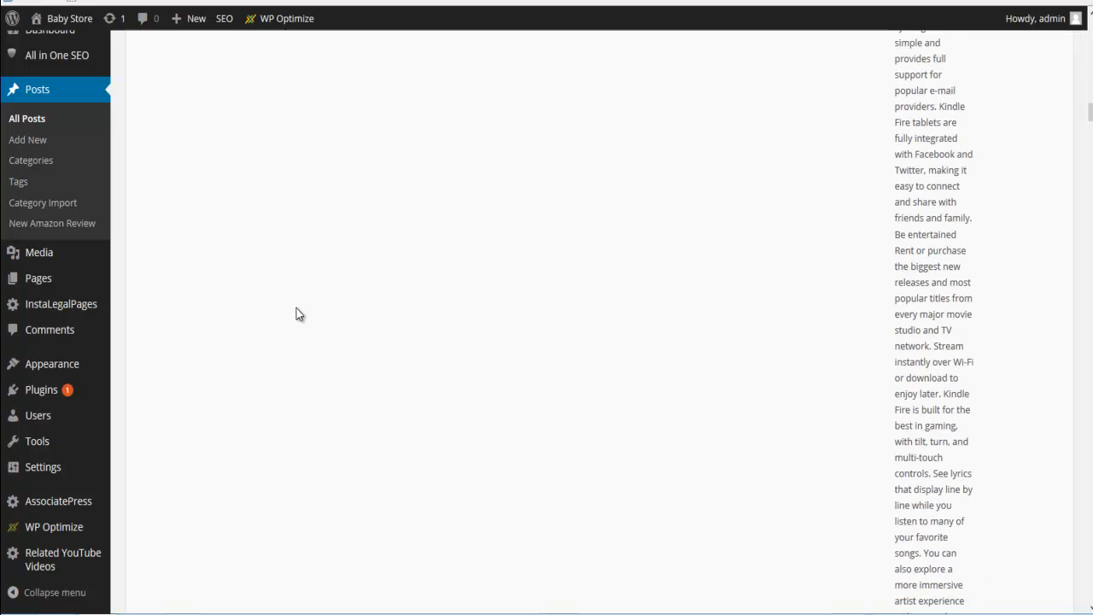
{"action": "scroll", "coordinate": [1025, 217], "scroll_direction": "up", "scroll_amount": 3}
{"action": "scroll", "coordinate": [1089, 96], "scroll_direction": "up", "scroll_amount": 15}
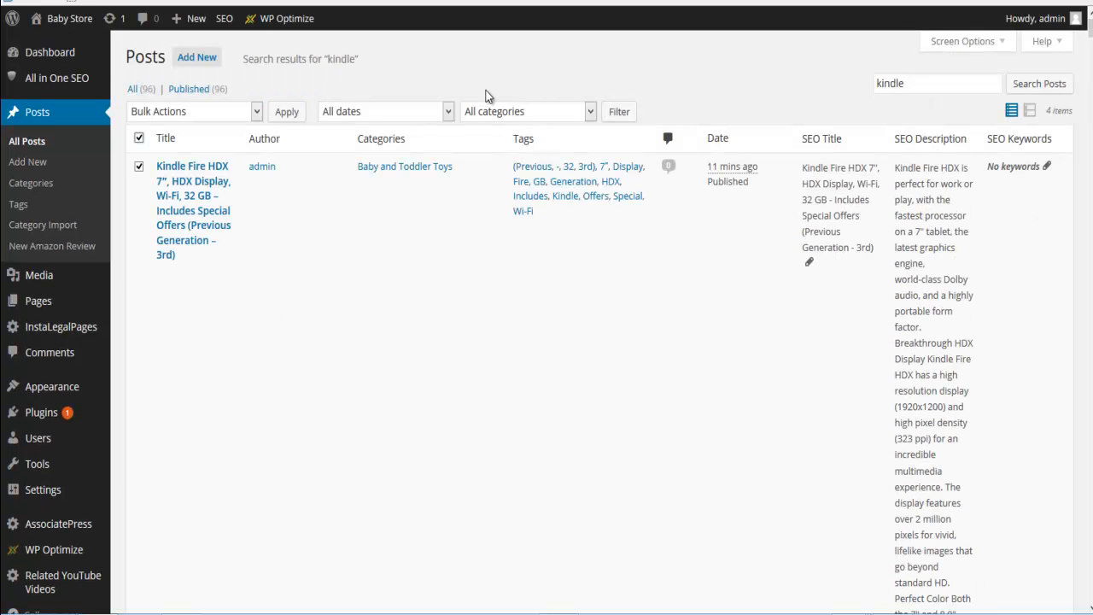
{"action": "left_click", "coordinate": [257, 112]}
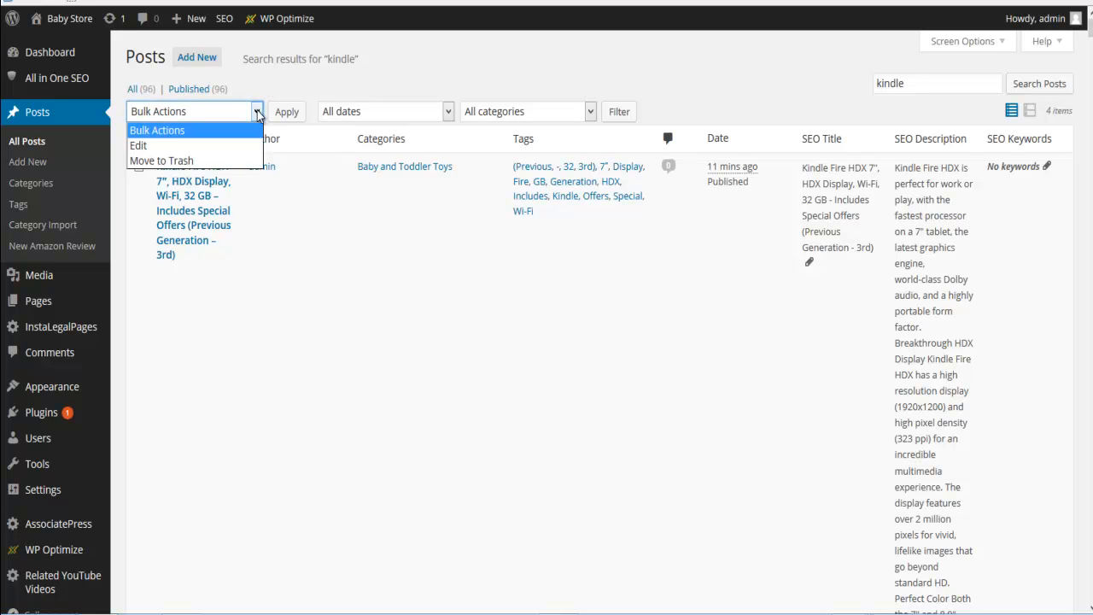
{"action": "left_click", "coordinate": [162, 160]}
{"action": "left_click", "coordinate": [287, 112]}
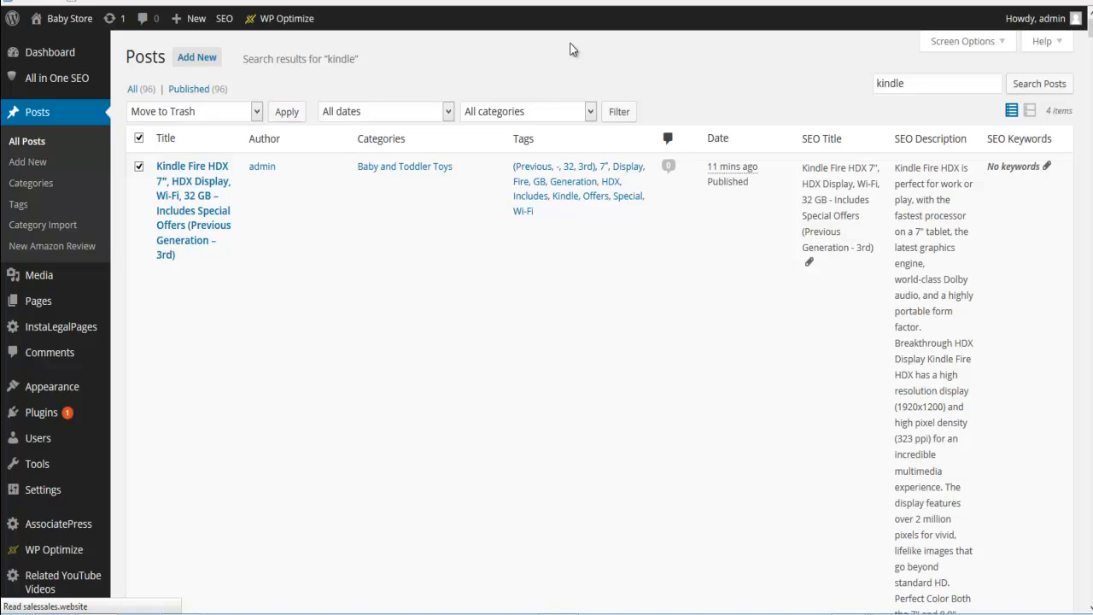
{"action": "left_click", "coordinate": [249, 137]}
{"action": "left_click", "coordinate": [667, 111]}
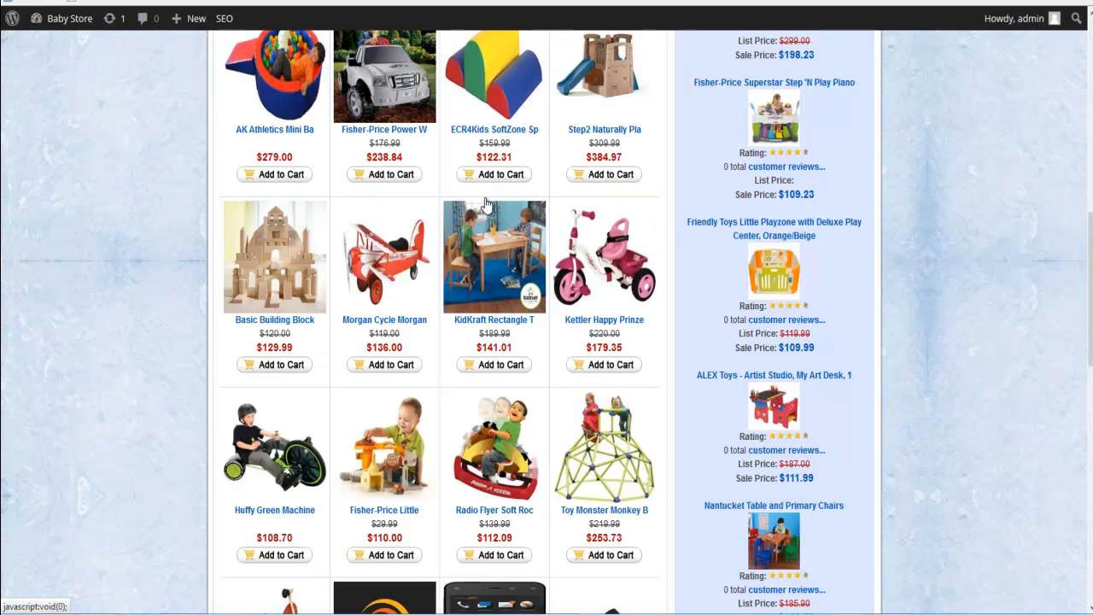
- Open the KidKraft Rectangle Table product page from the store and examine its description, customer reviews, video and related products
{"action": "left_click", "coordinate": [496, 321]}
{"action": "scroll", "coordinate": [408, 361], "scroll_direction": "down", "scroll_amount": 2}
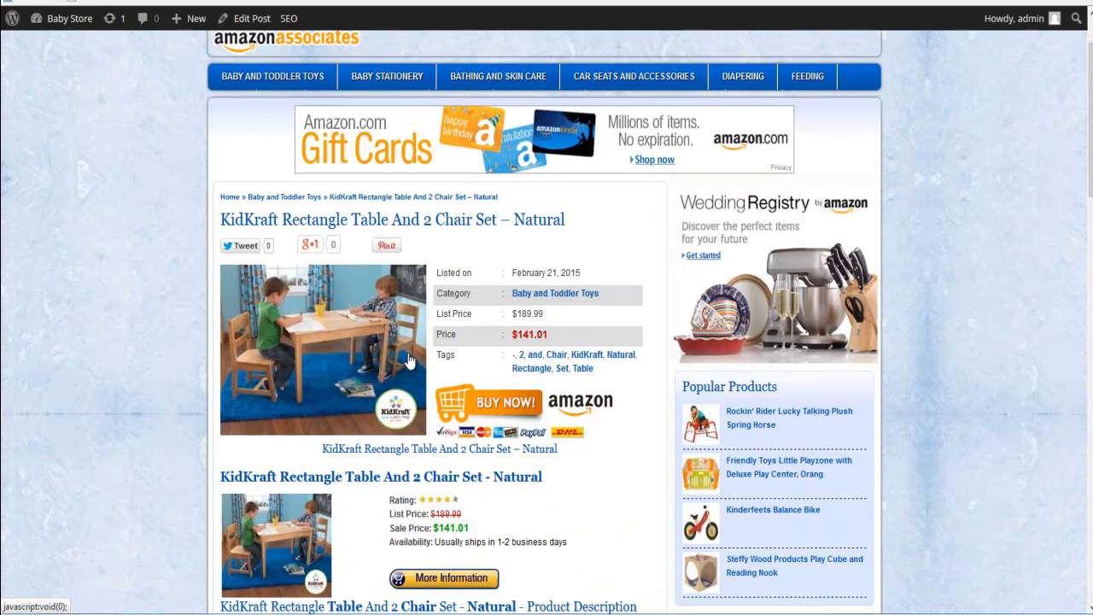
{"action": "scroll", "coordinate": [541, 378], "scroll_direction": "down", "scroll_amount": 4}
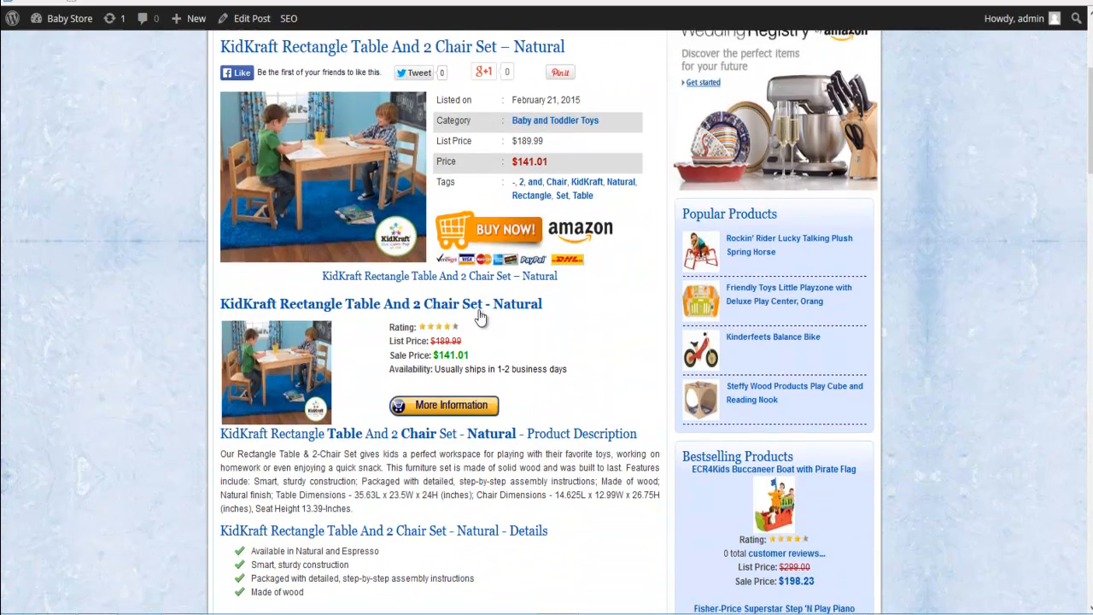
{"action": "scroll", "coordinate": [480, 461], "scroll_direction": "down", "scroll_amount": 4}
{"action": "scroll", "coordinate": [501, 428], "scroll_direction": "down", "scroll_amount": 15}
{"action": "scroll", "coordinate": [531, 377], "scroll_direction": "down", "scroll_amount": 12}
{"action": "scroll", "coordinate": [565, 472], "scroll_direction": "down", "scroll_amount": 4}
{"action": "scroll", "coordinate": [574, 464], "scroll_direction": "down", "scroll_amount": 4}
{"action": "scroll", "coordinate": [557, 438], "scroll_direction": "up", "scroll_amount": 6}
{"action": "scroll", "coordinate": [592, 377], "scroll_direction": "up", "scroll_amount": 4}
{"action": "scroll", "coordinate": [592, 376], "scroll_direction": "down", "scroll_amount": 9}
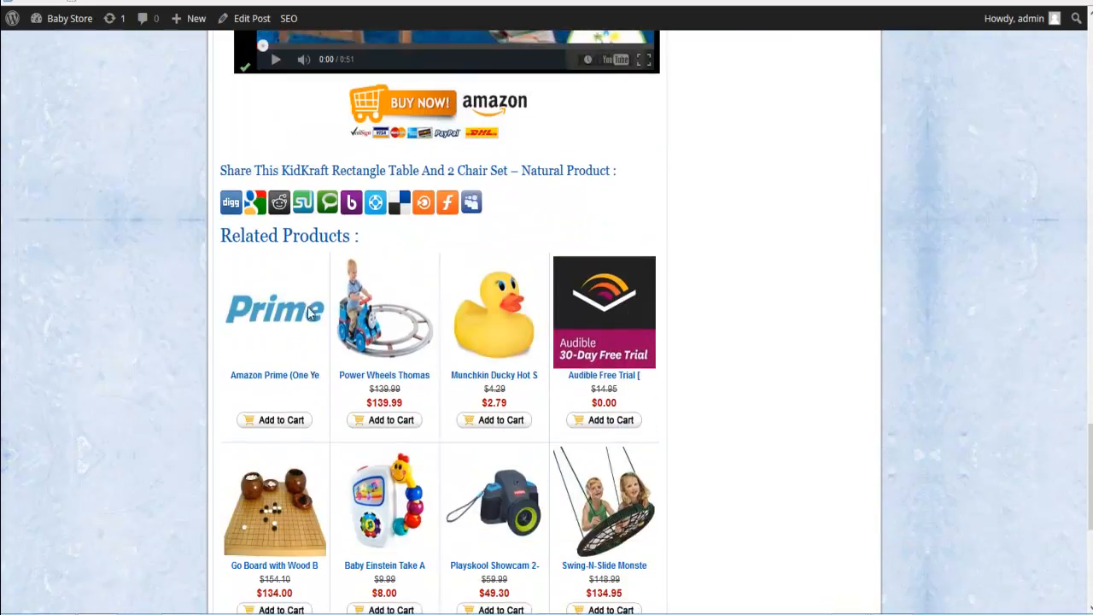
{"action": "scroll", "coordinate": [592, 396], "scroll_direction": "up", "scroll_amount": 8}
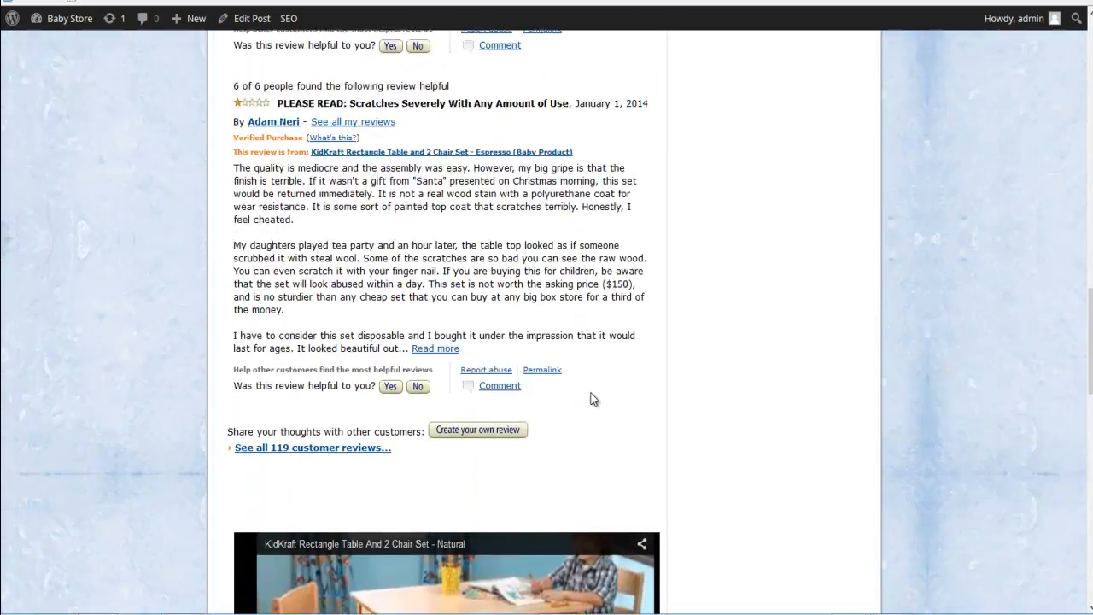
{"action": "scroll", "coordinate": [594, 399], "scroll_direction": "up", "scroll_amount": 12}
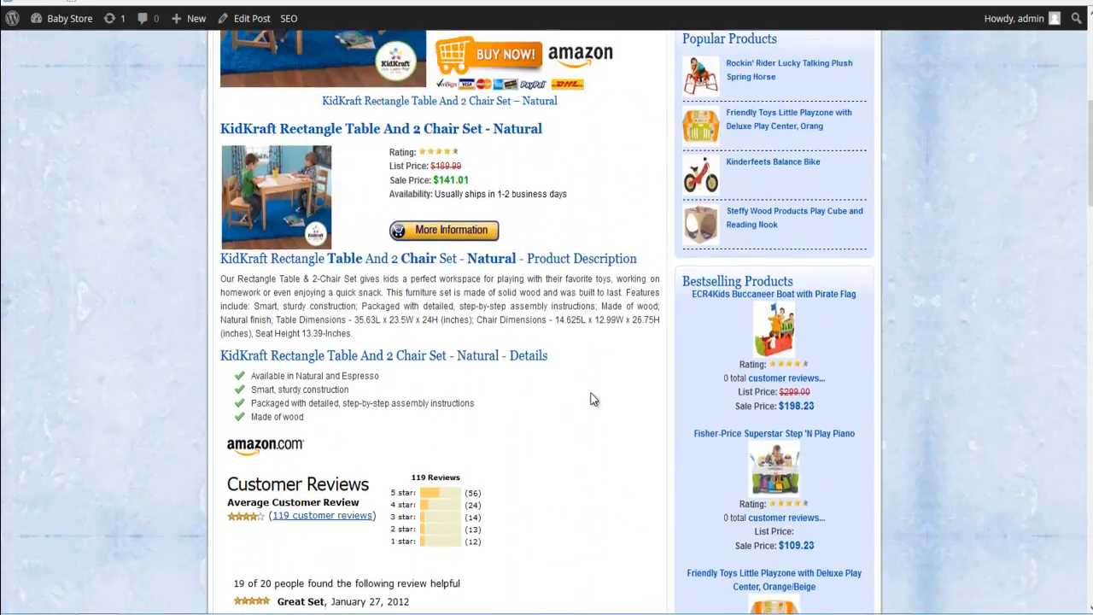
{"action": "scroll", "coordinate": [594, 400], "scroll_direction": "up", "scroll_amount": 6}
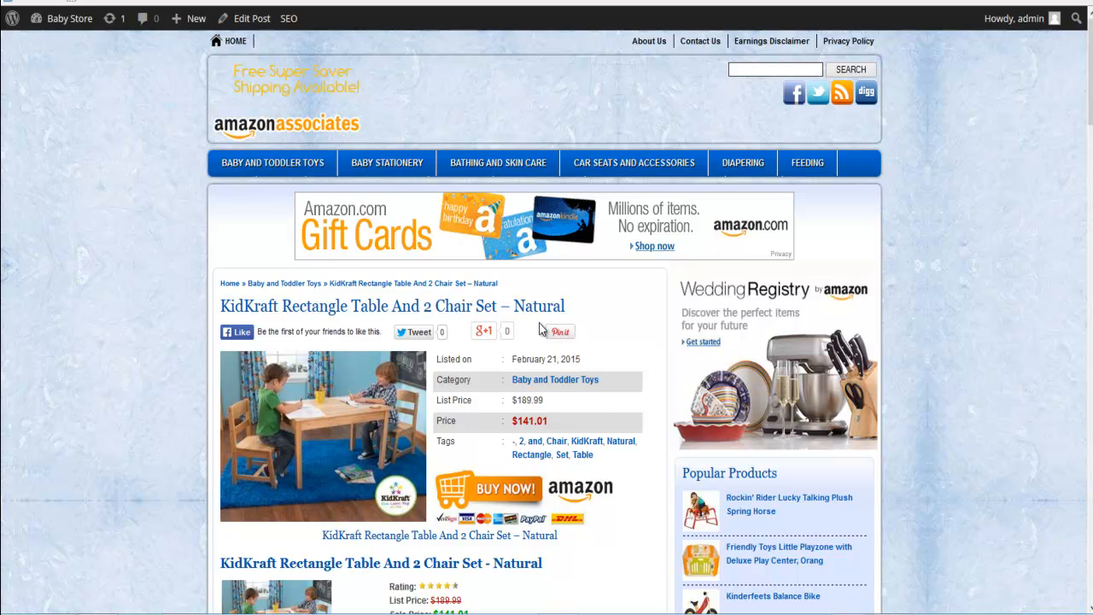
- Set template6's Color Style Sheet to green, save the changes, and check the store's home page
{"action": "left_click", "coordinate": [603, 2]}
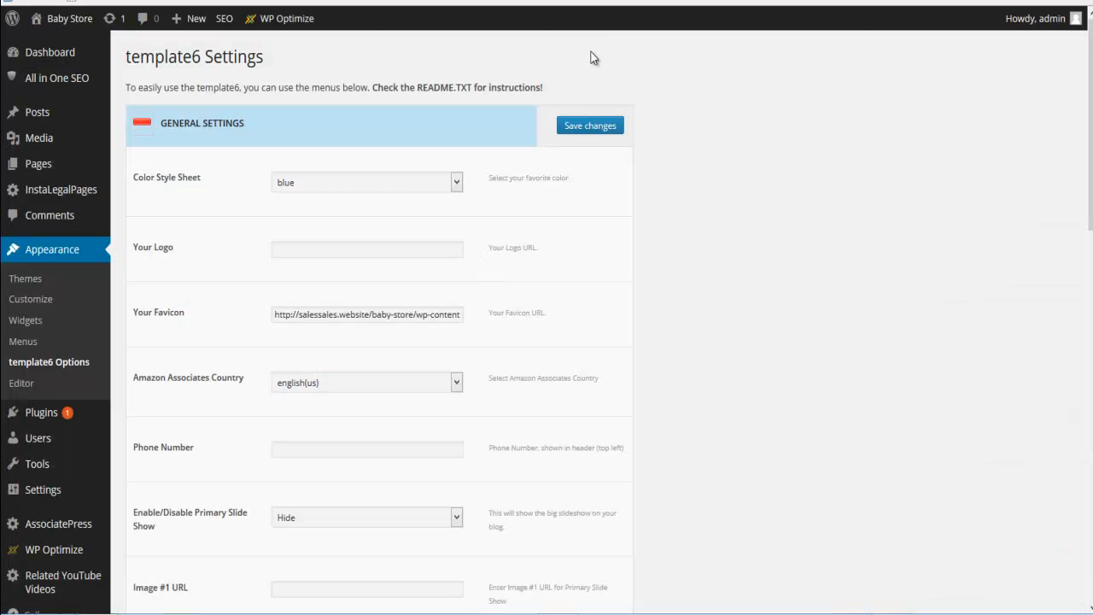
{"action": "left_click", "coordinate": [455, 182]}
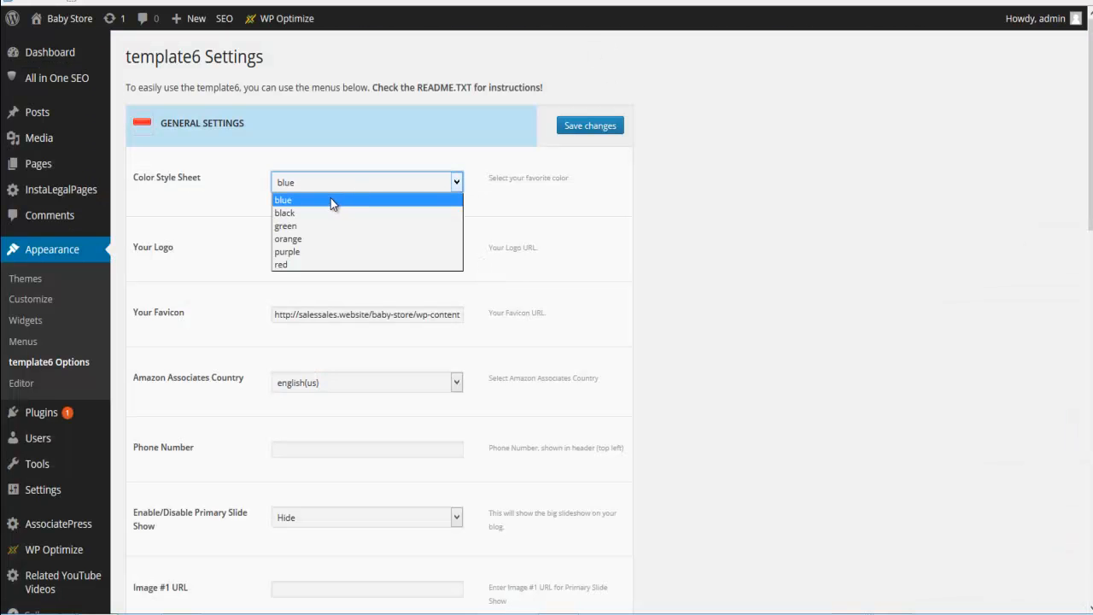
{"action": "left_click", "coordinate": [309, 242]}
{"action": "left_click", "coordinate": [598, 128]}
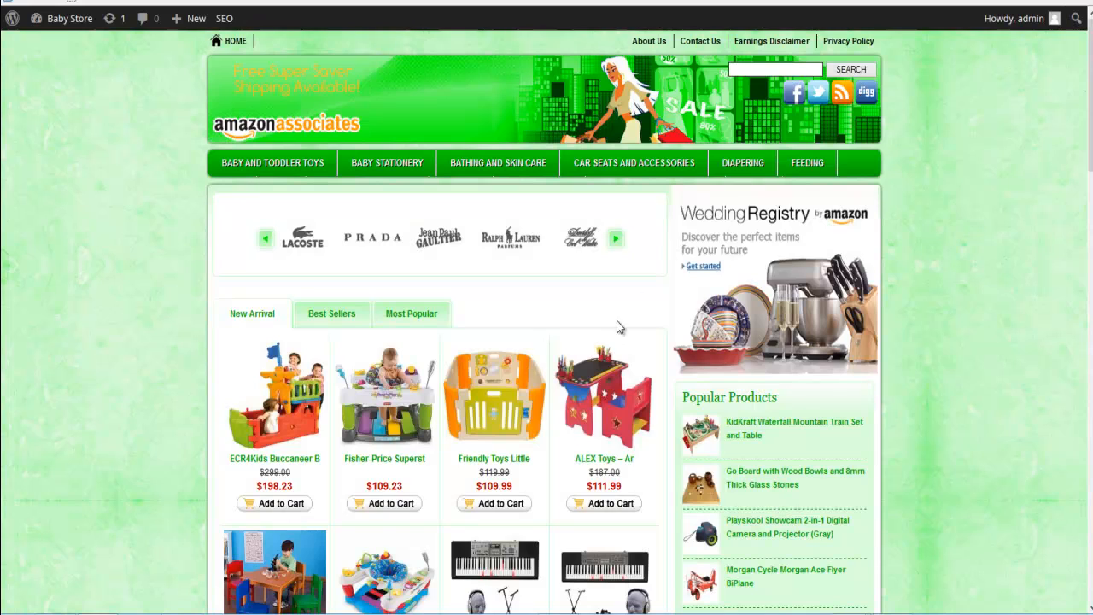
{"action": "scroll", "coordinate": [303, 339], "scroll_direction": "down", "scroll_amount": 3}
{"action": "scroll", "coordinate": [350, 344], "scroll_direction": "up", "scroll_amount": 3}
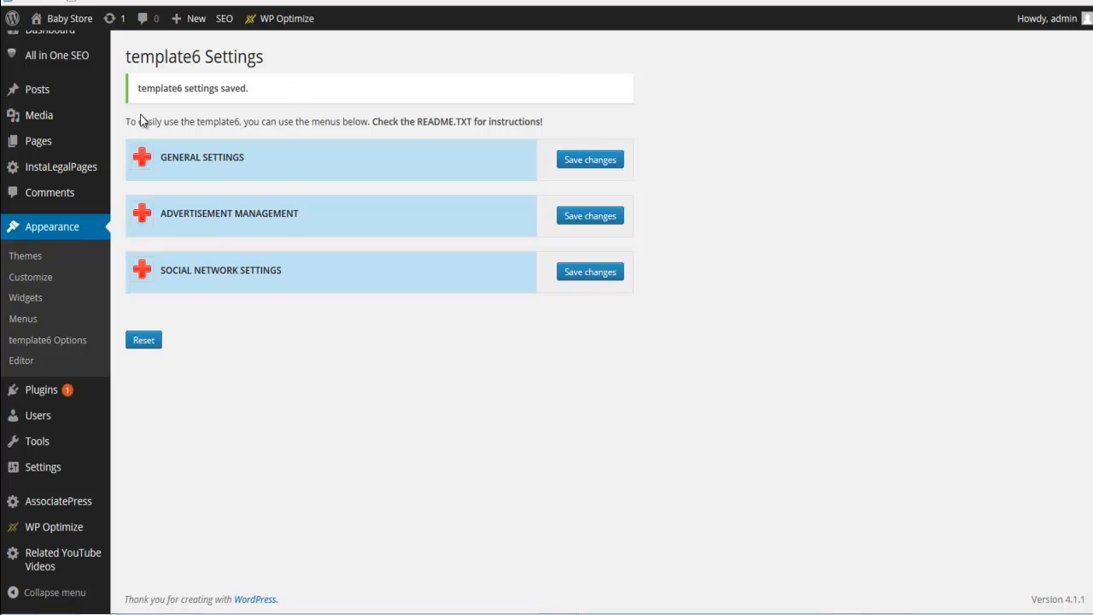
- Open the list of all site pages
{"action": "mouse_move", "coordinate": [40, 142]}
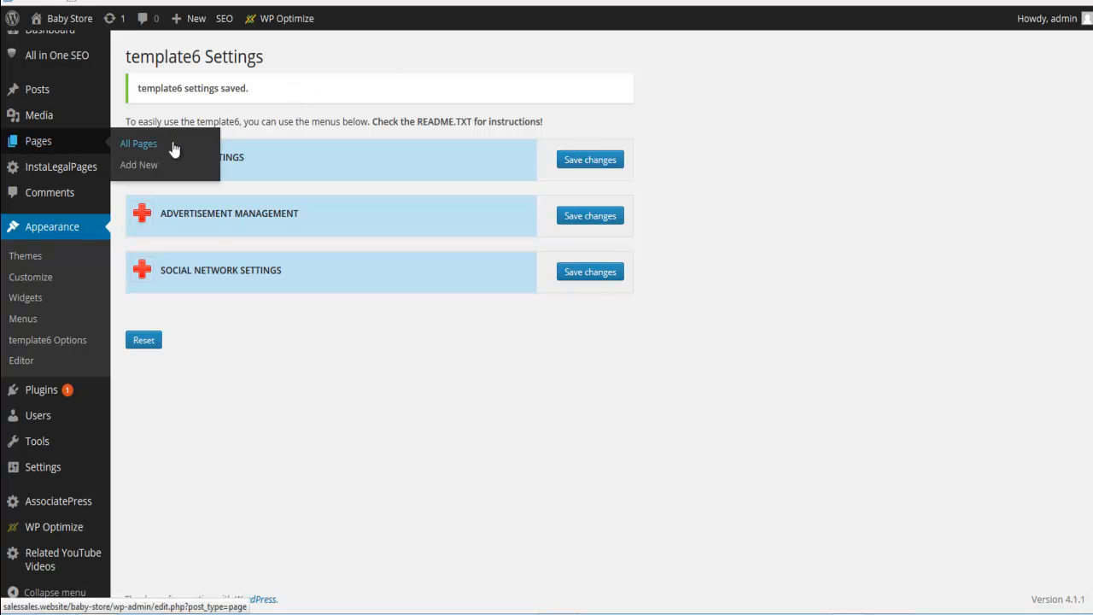